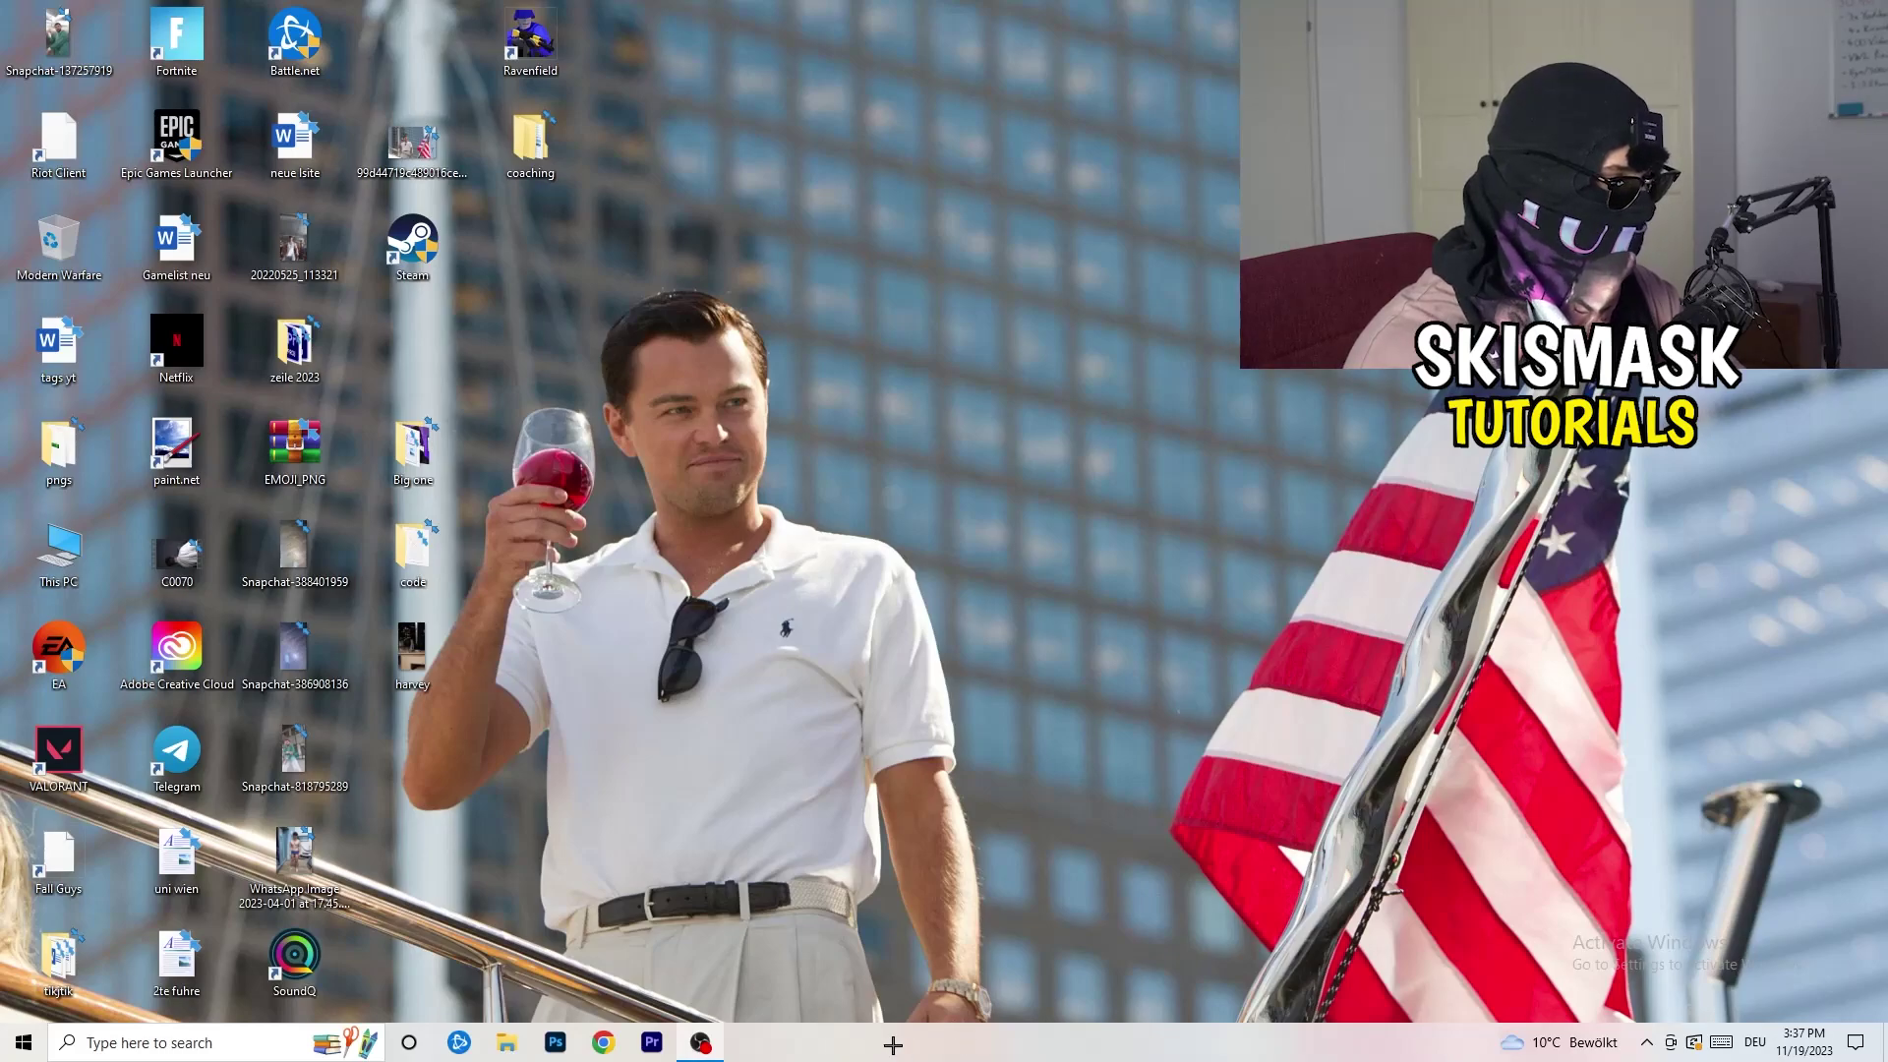
Open Task Manager and try to end the Antimalware Service Executable background process
right_click(927, 1045)
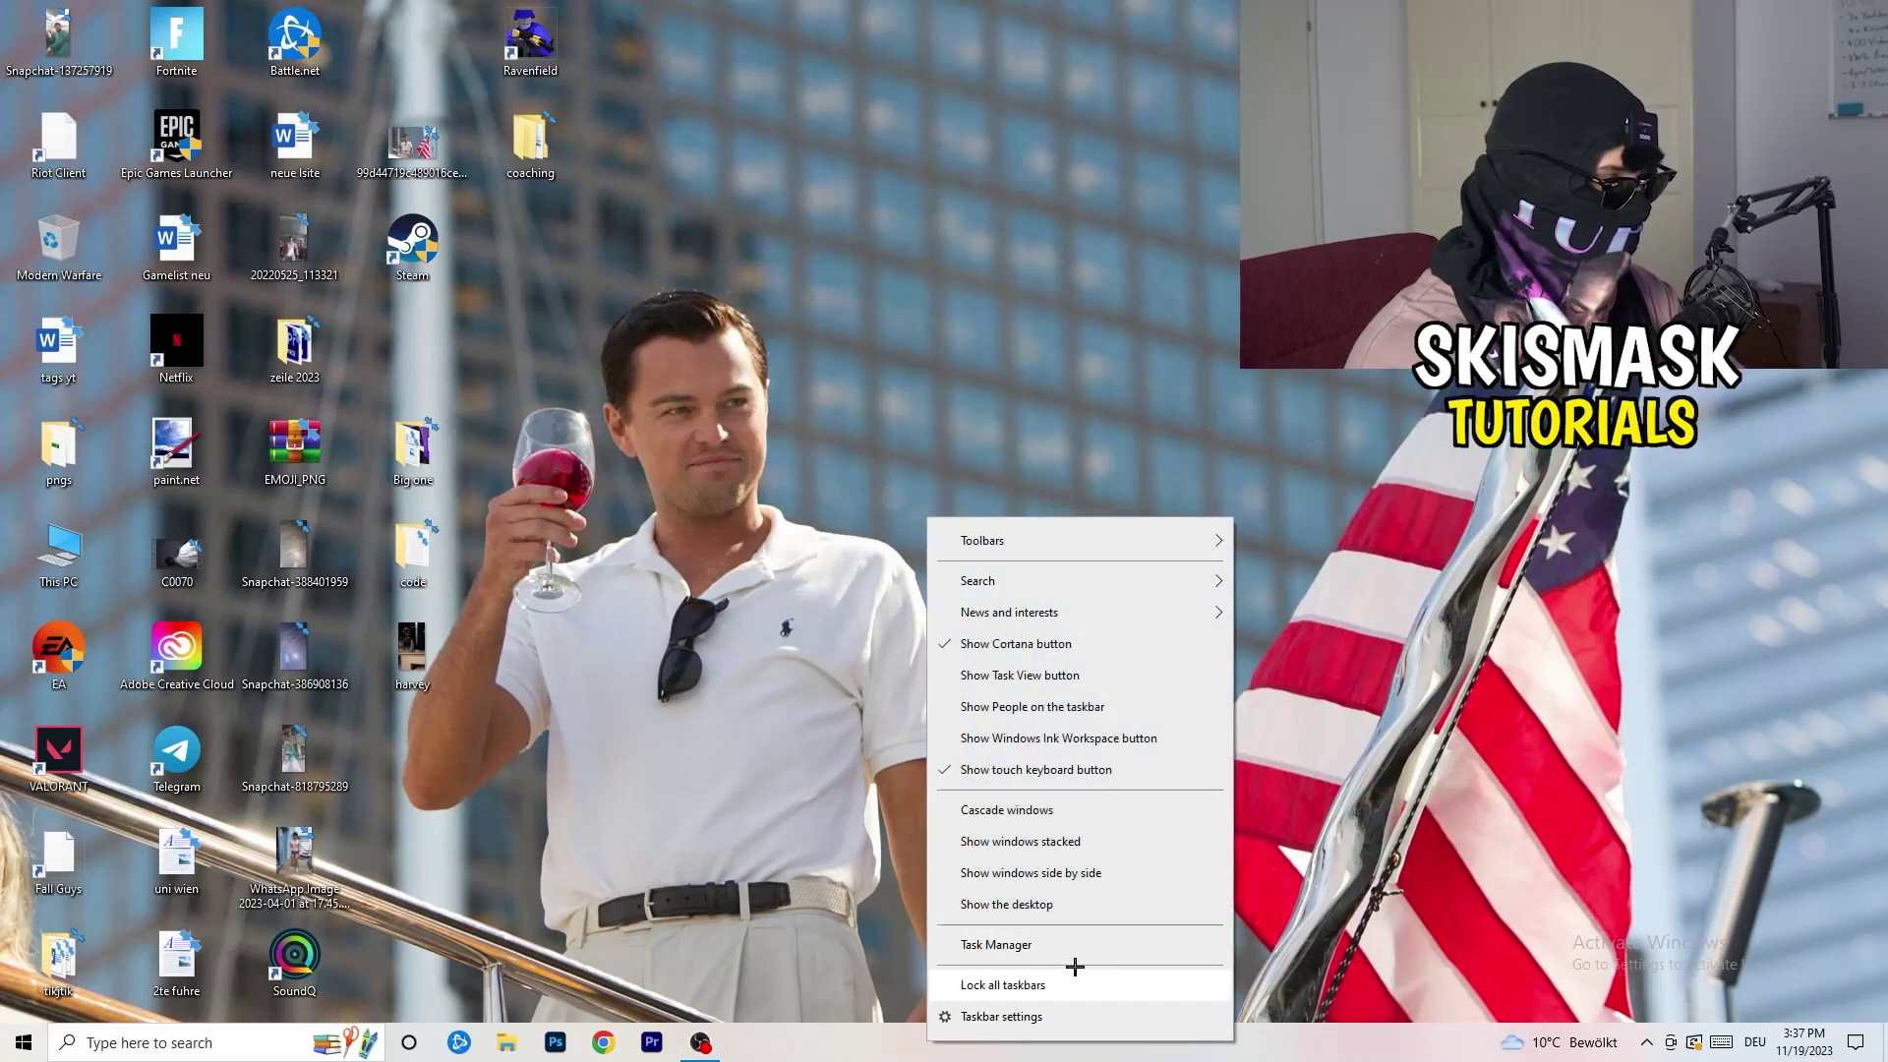
click(973, 944)
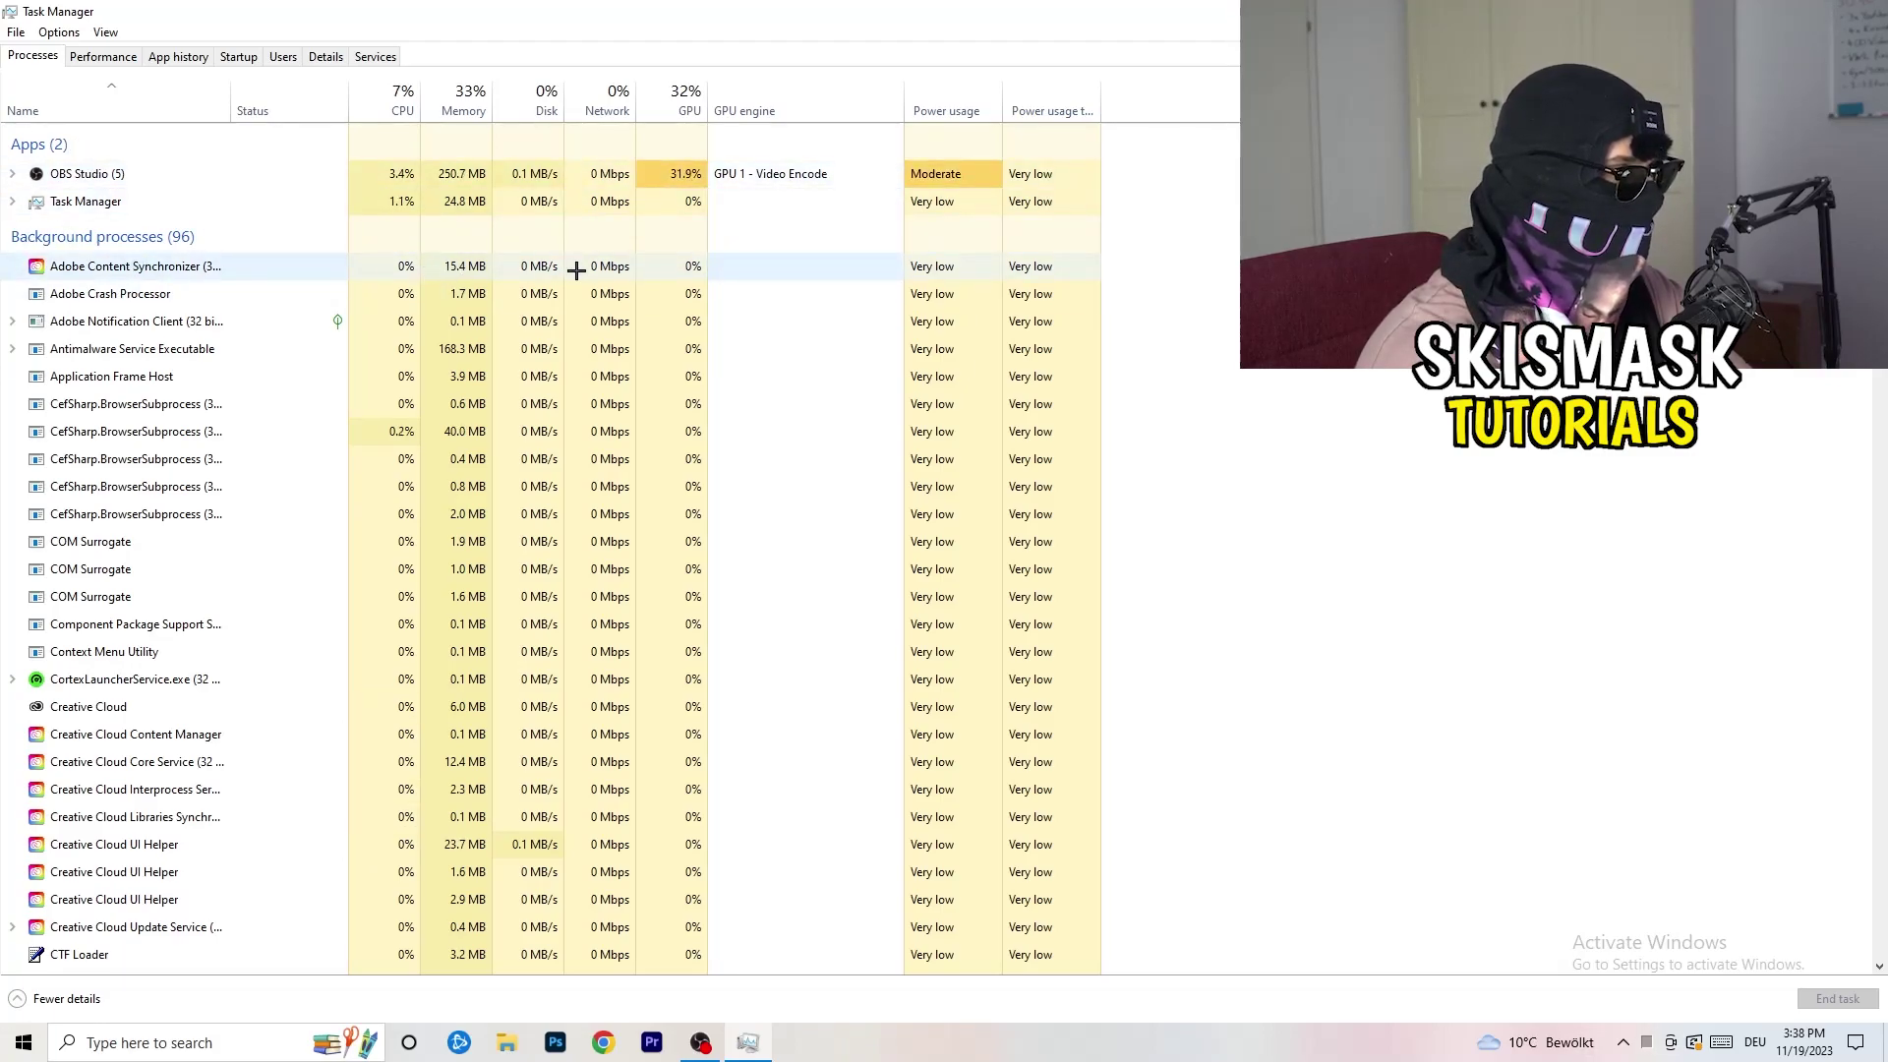
right_click(442, 351)
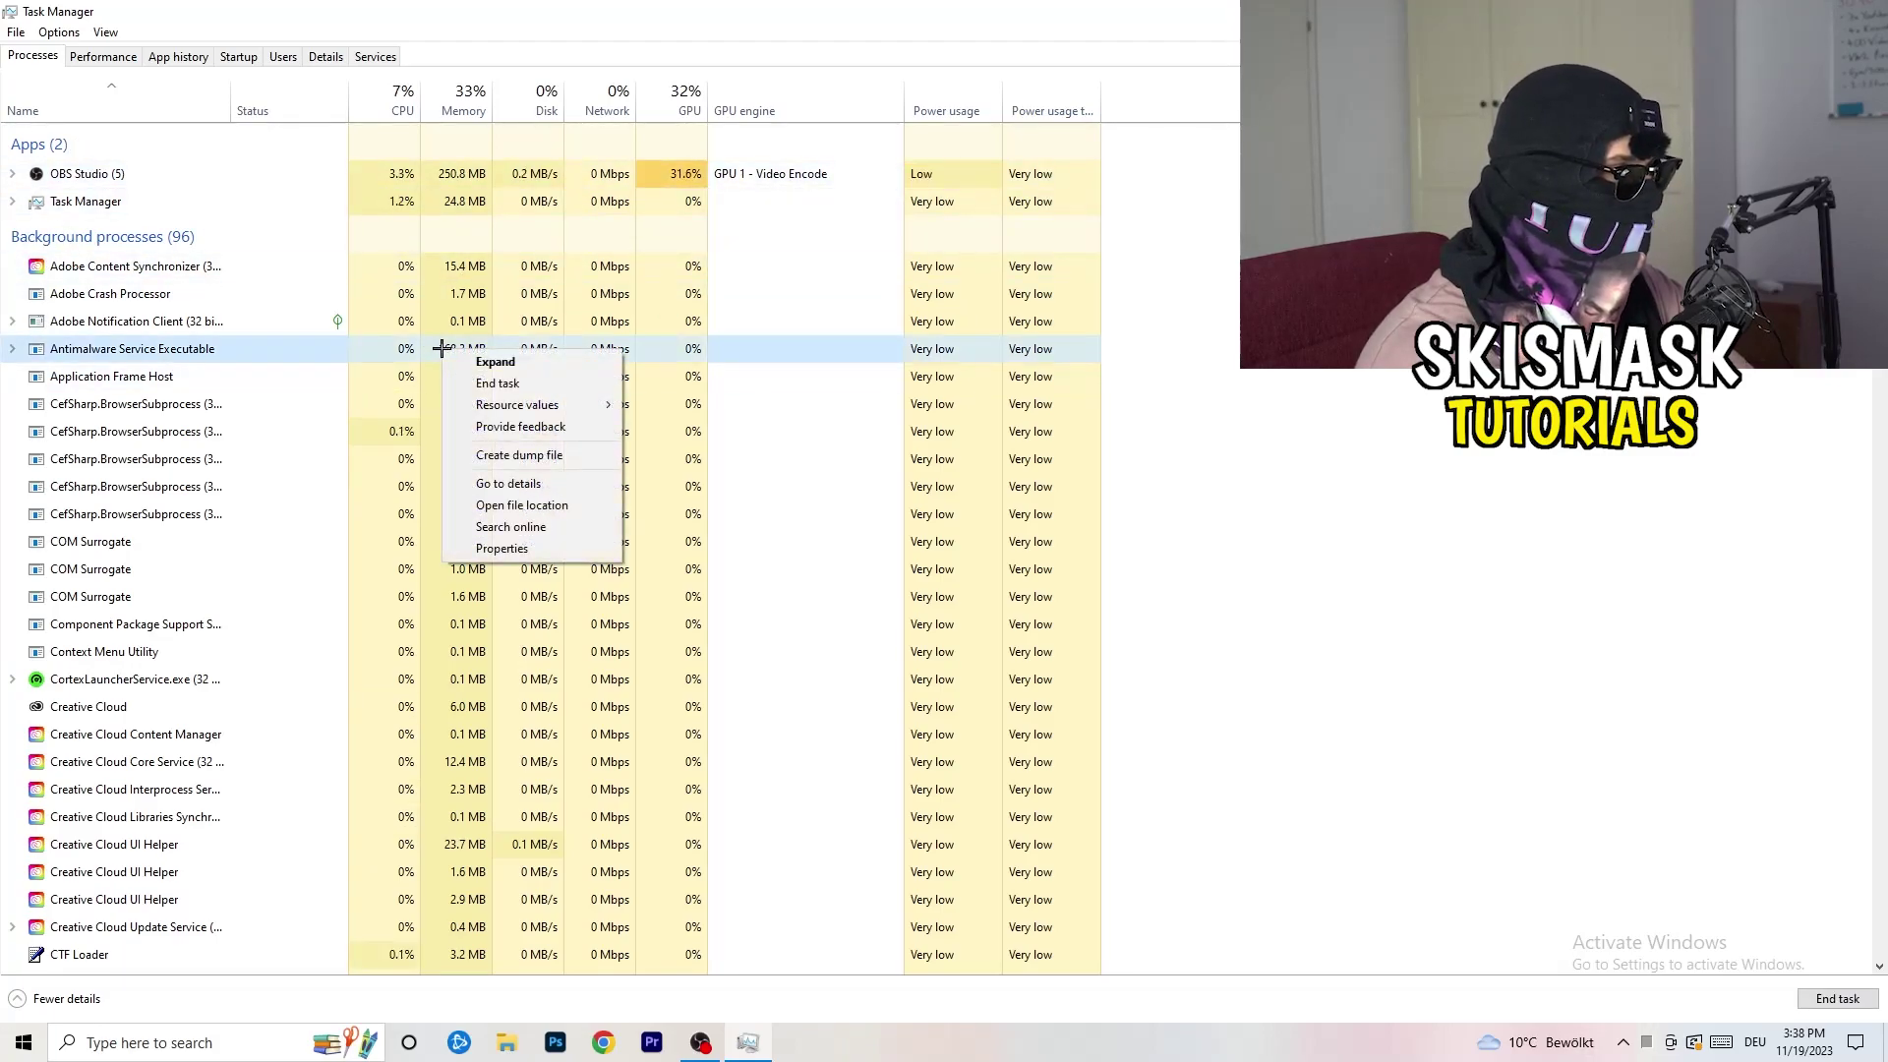
click(546, 383)
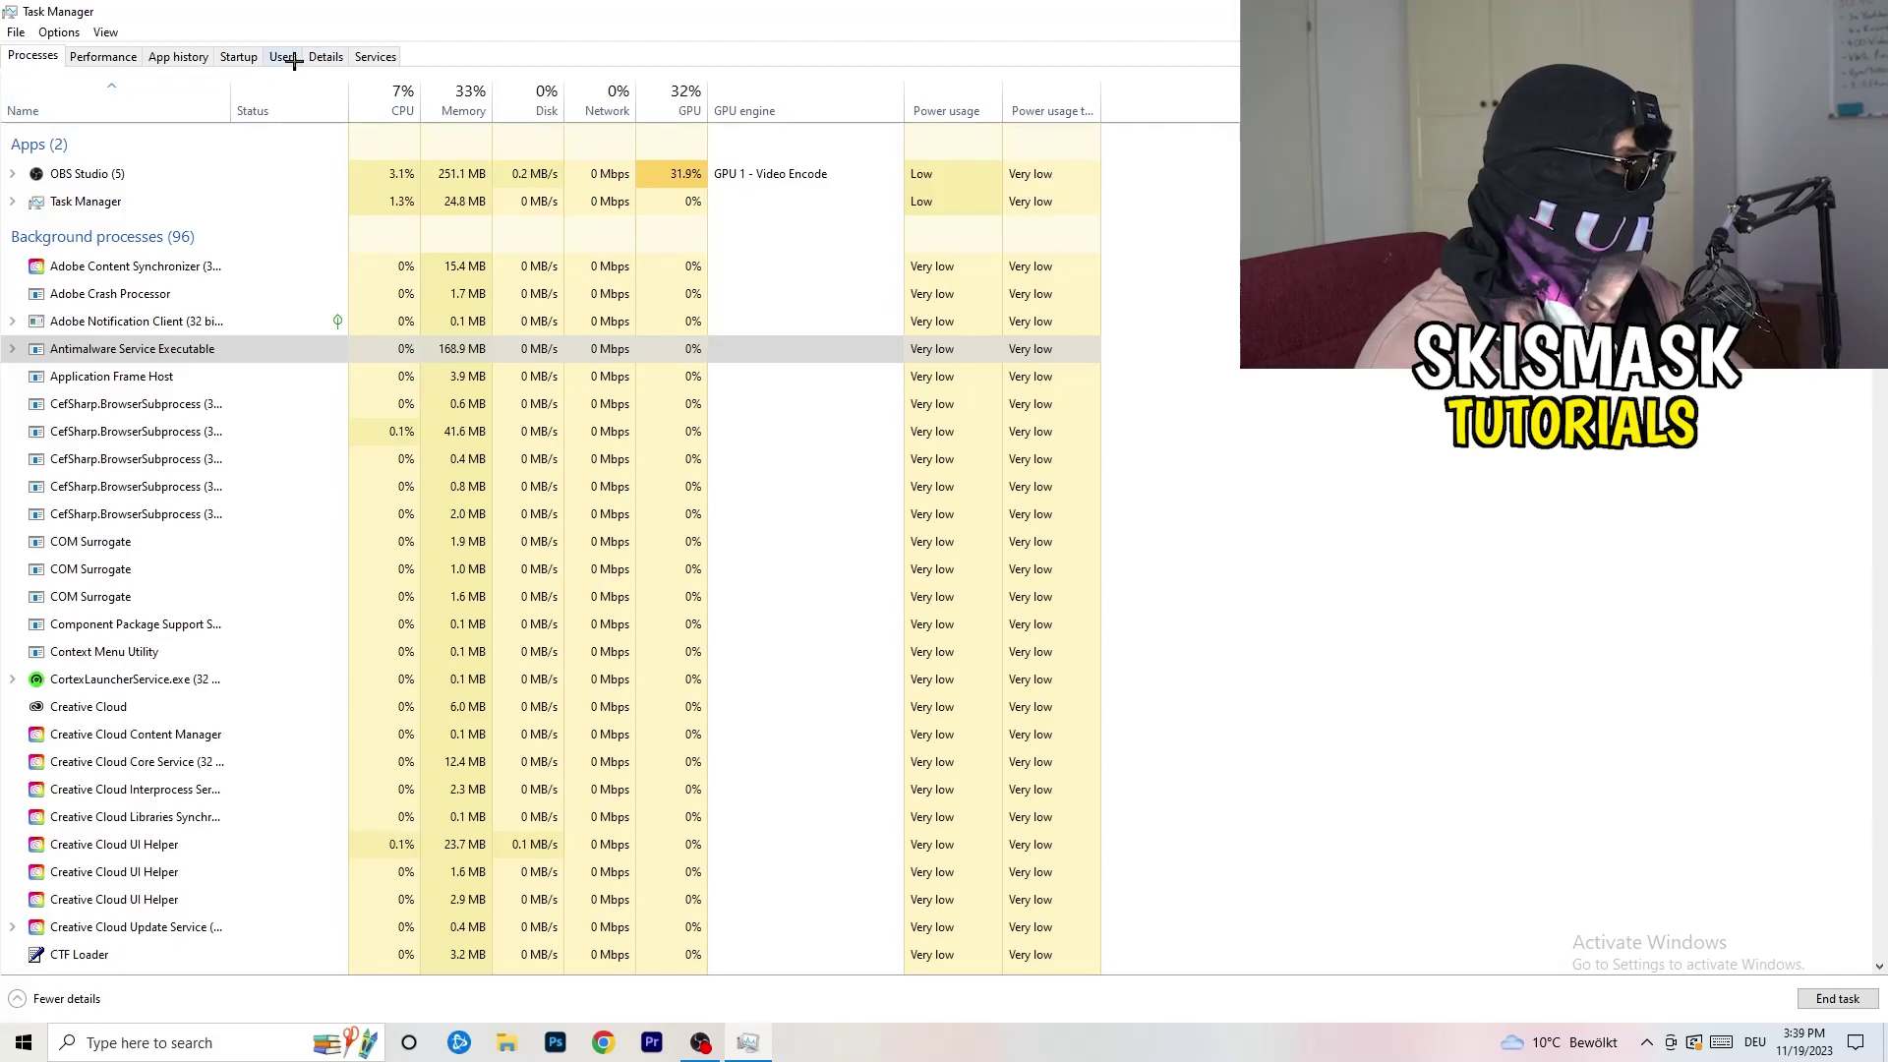
Review the startup apps and check the available actions for Dropbox, EA and File Association Helper
click(239, 56)
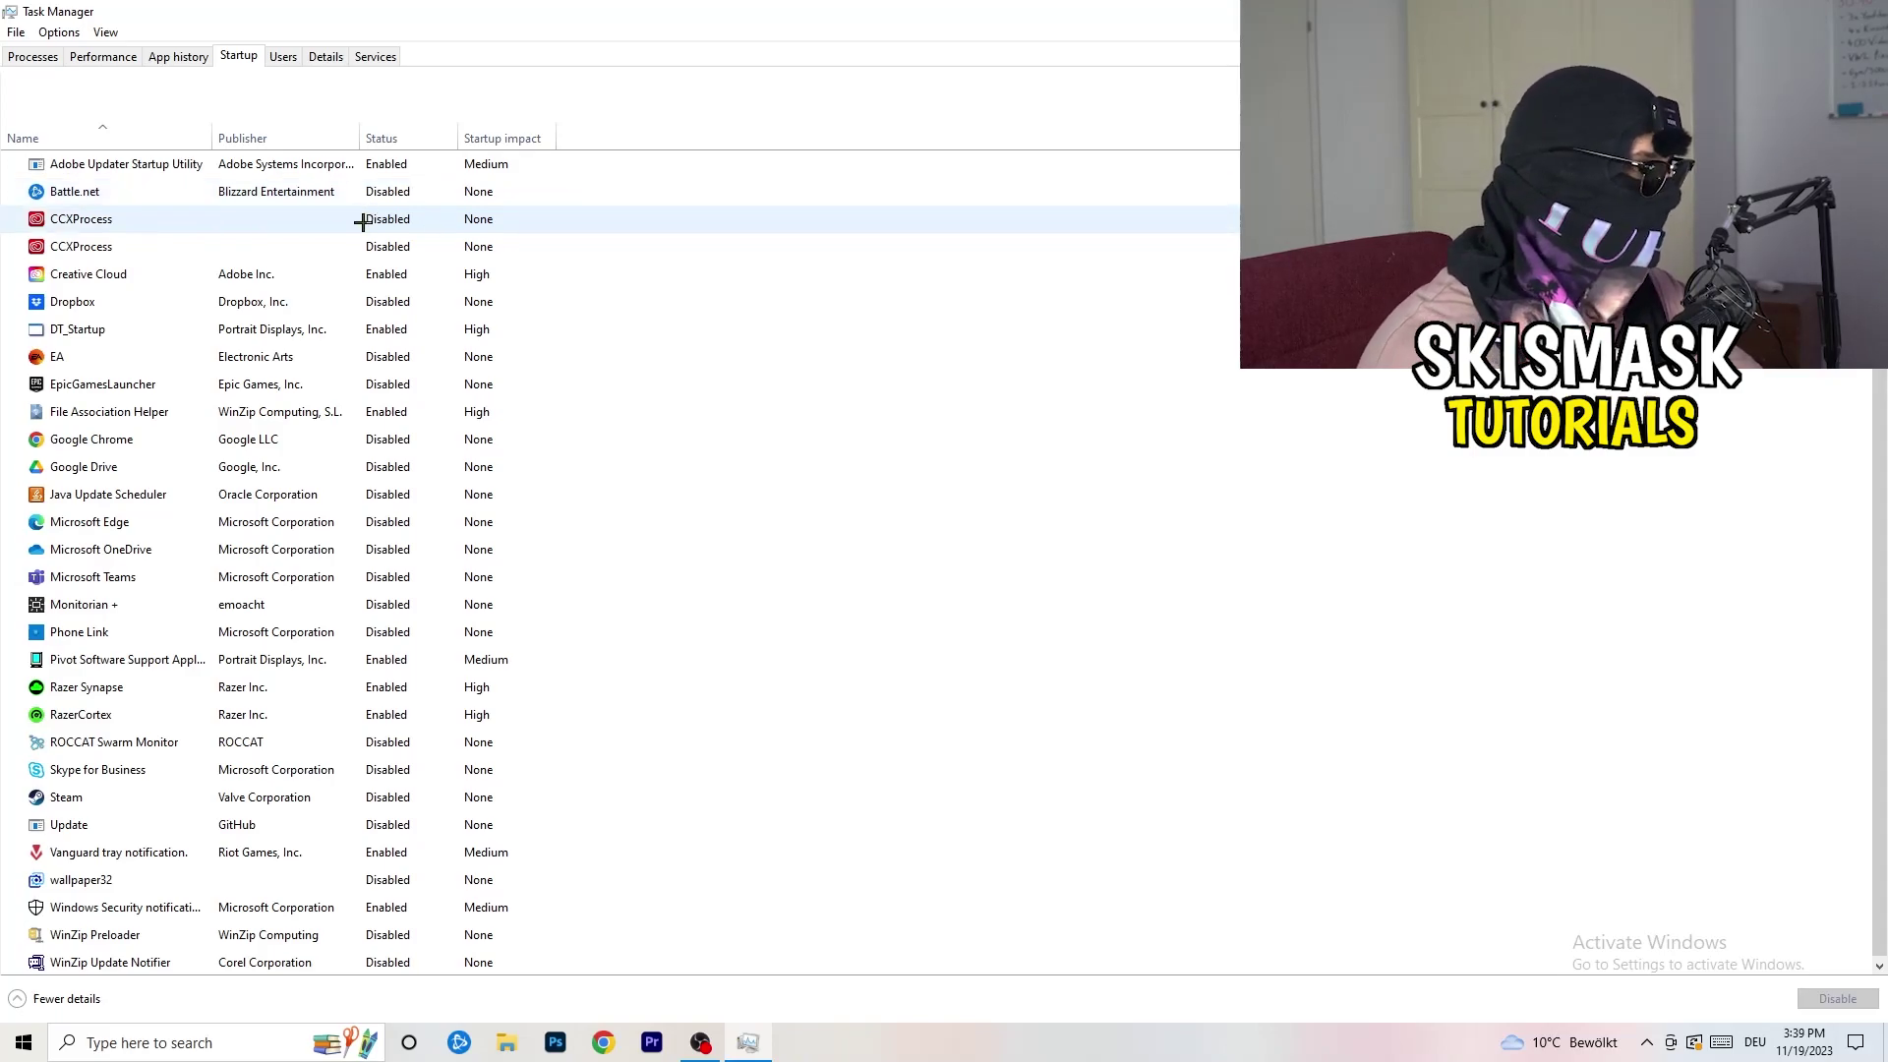
right_click(392, 297)
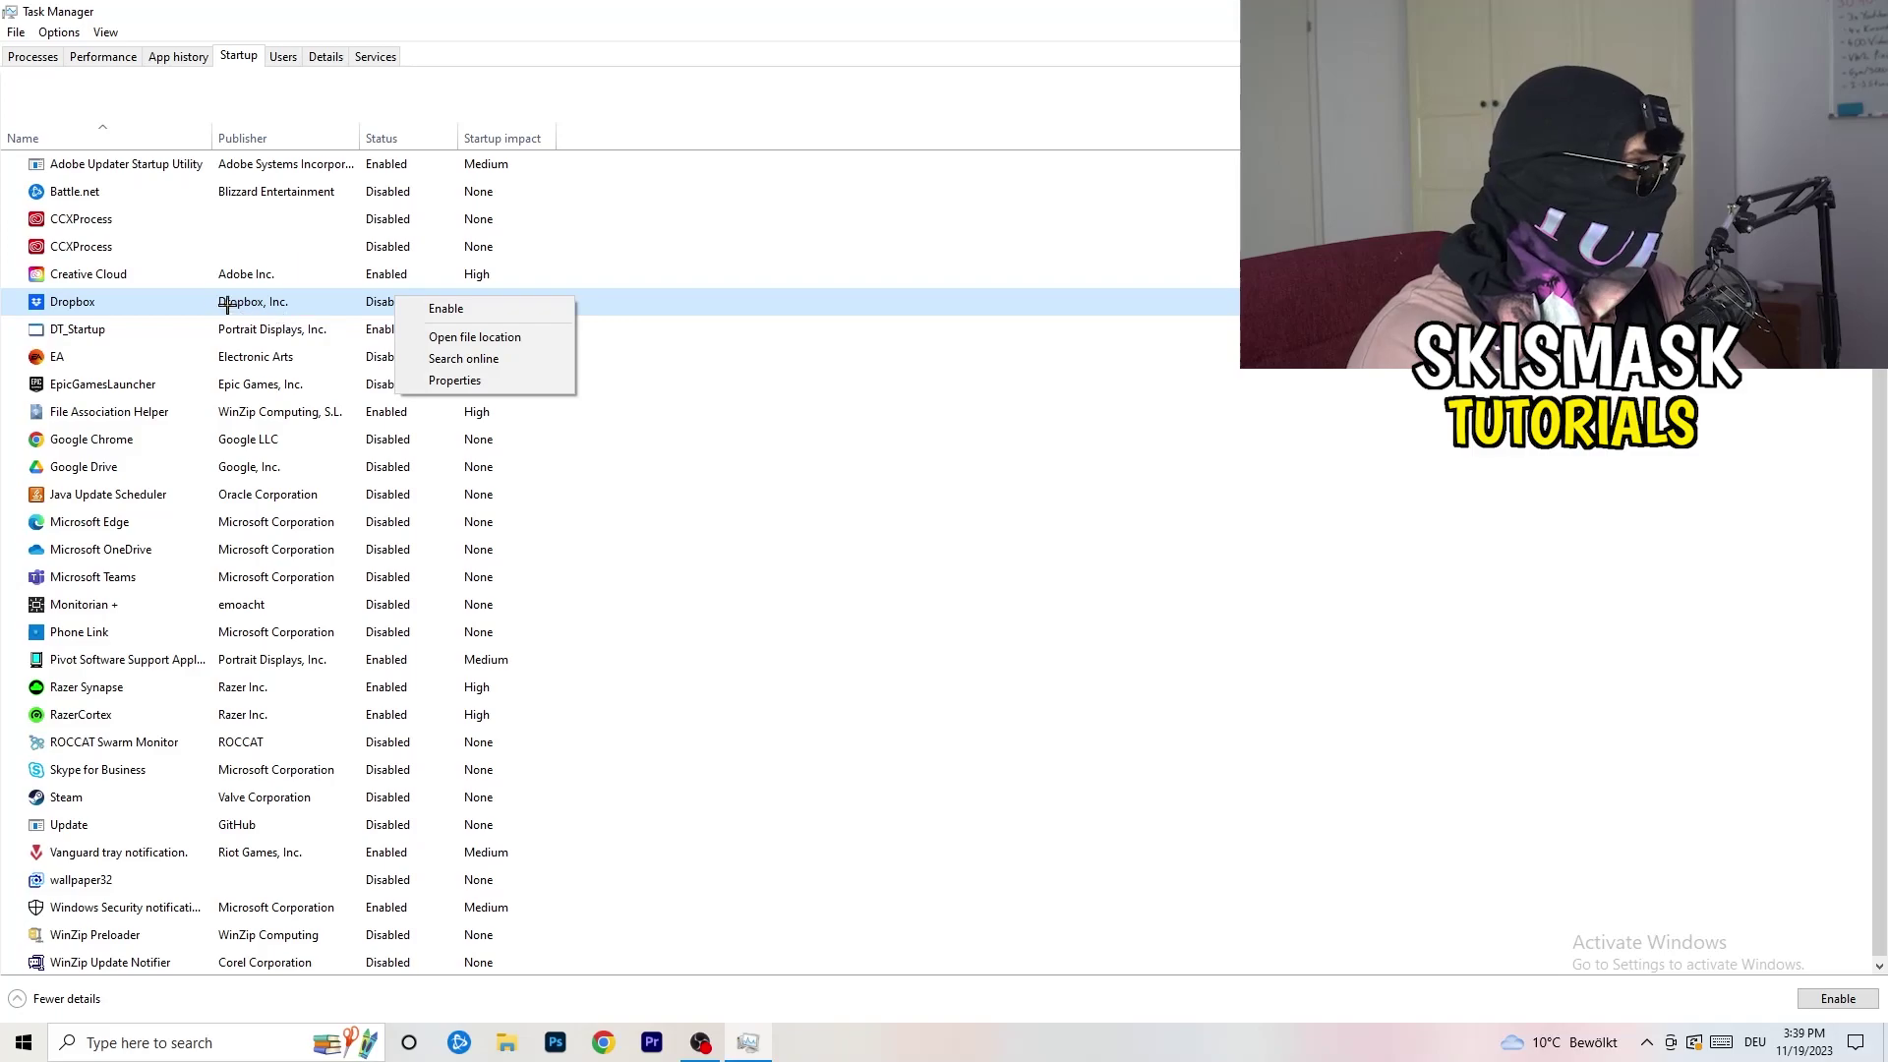
right_click(188, 362)
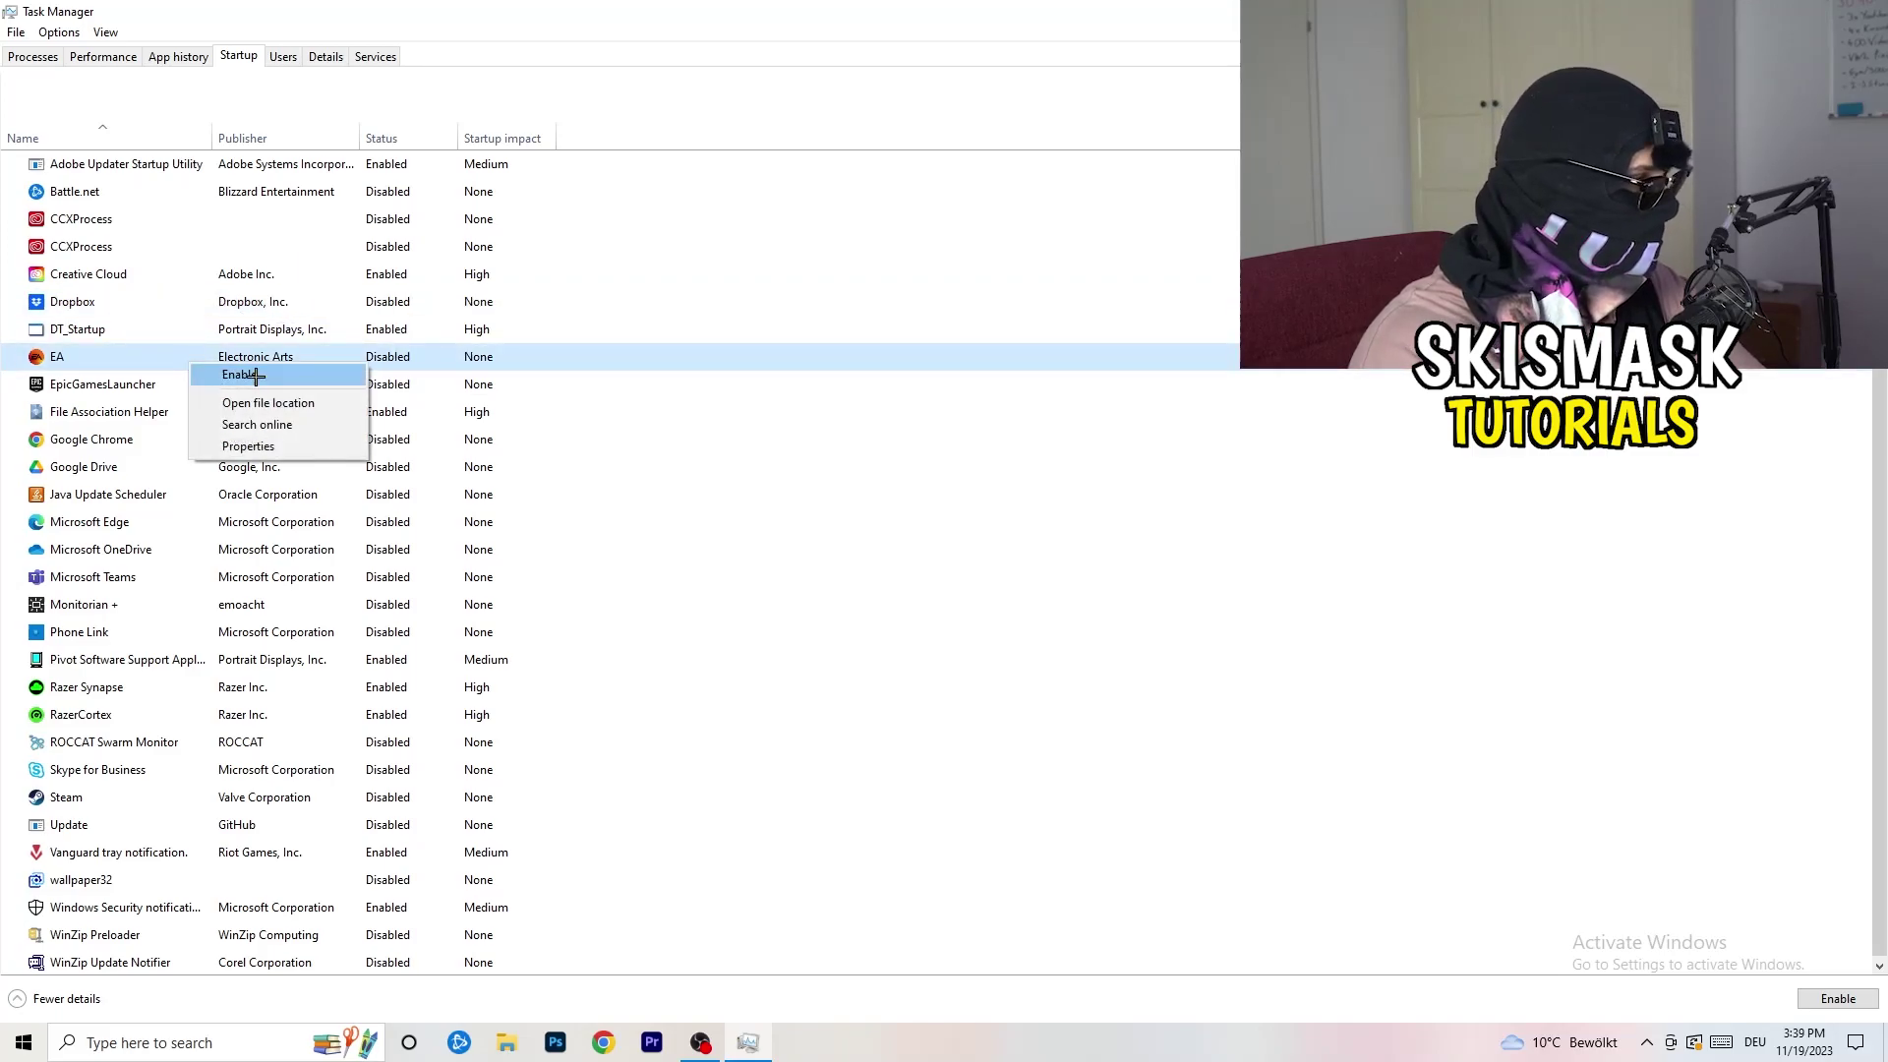
click(1256, 510)
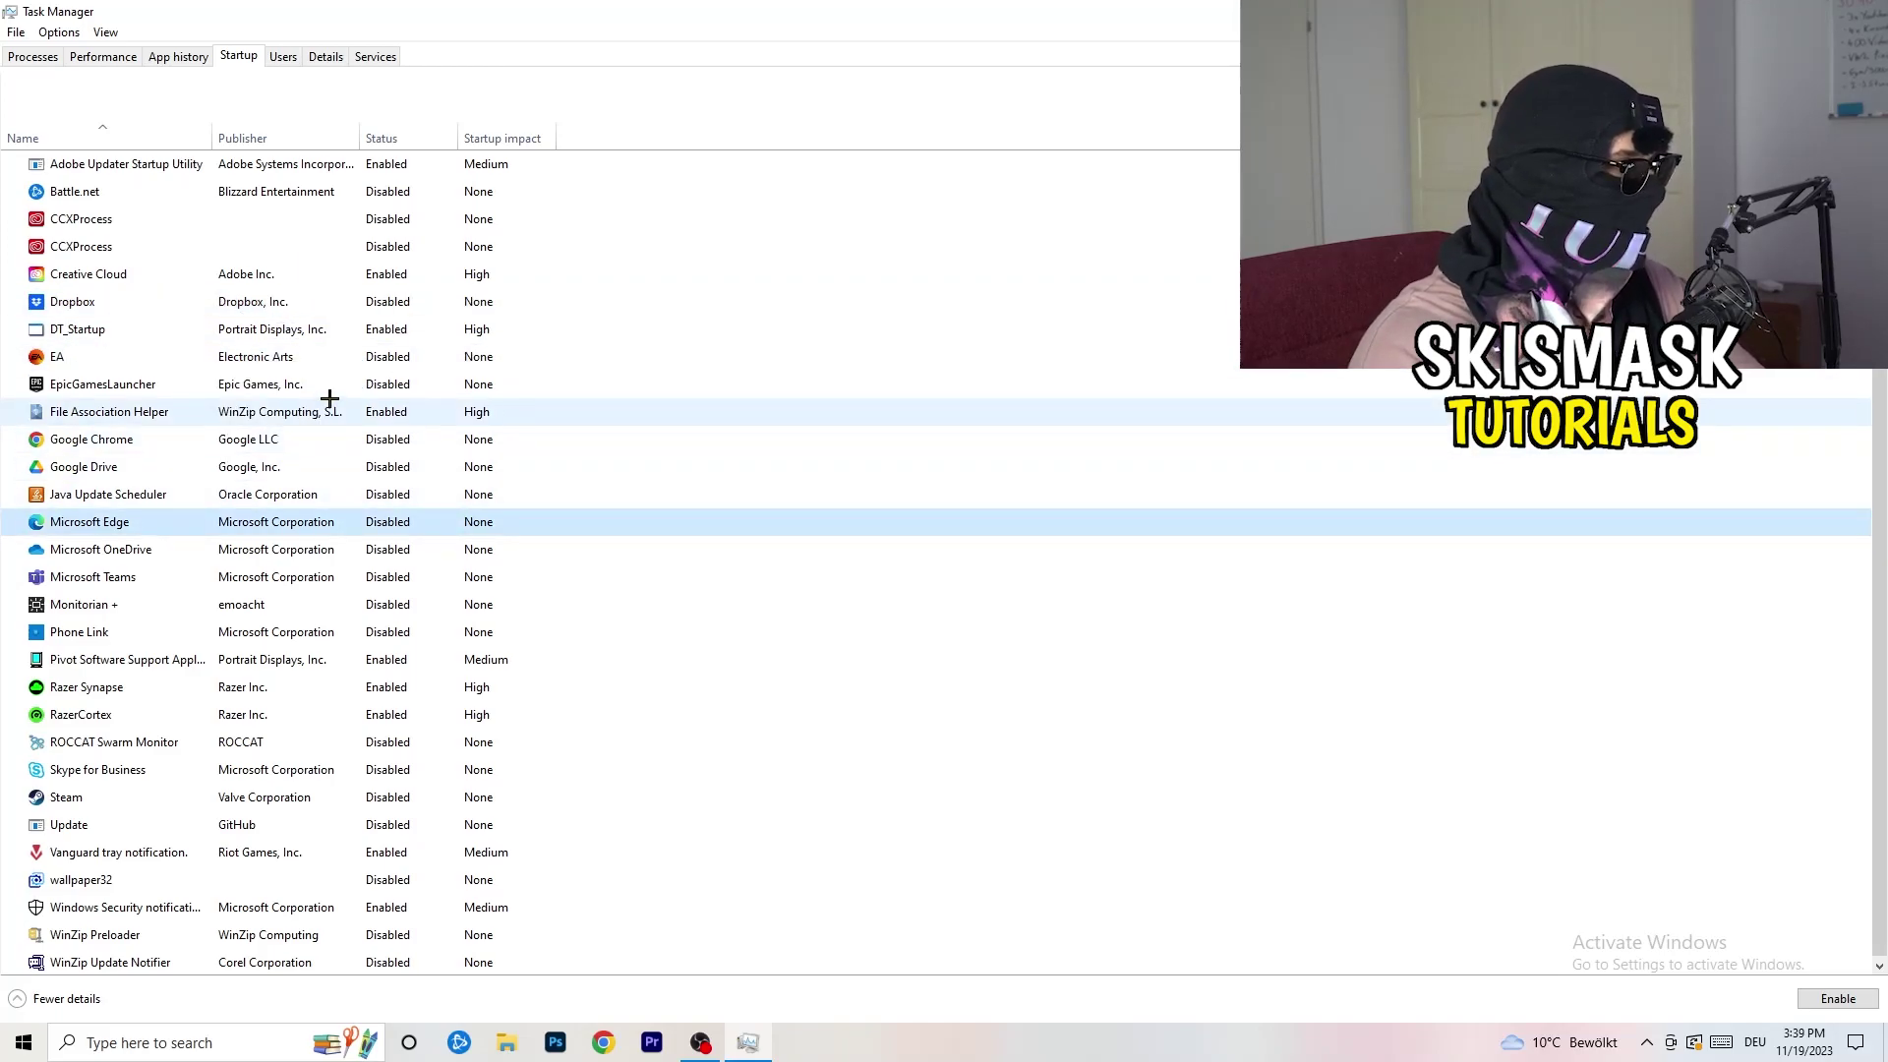
right_click(387, 417)
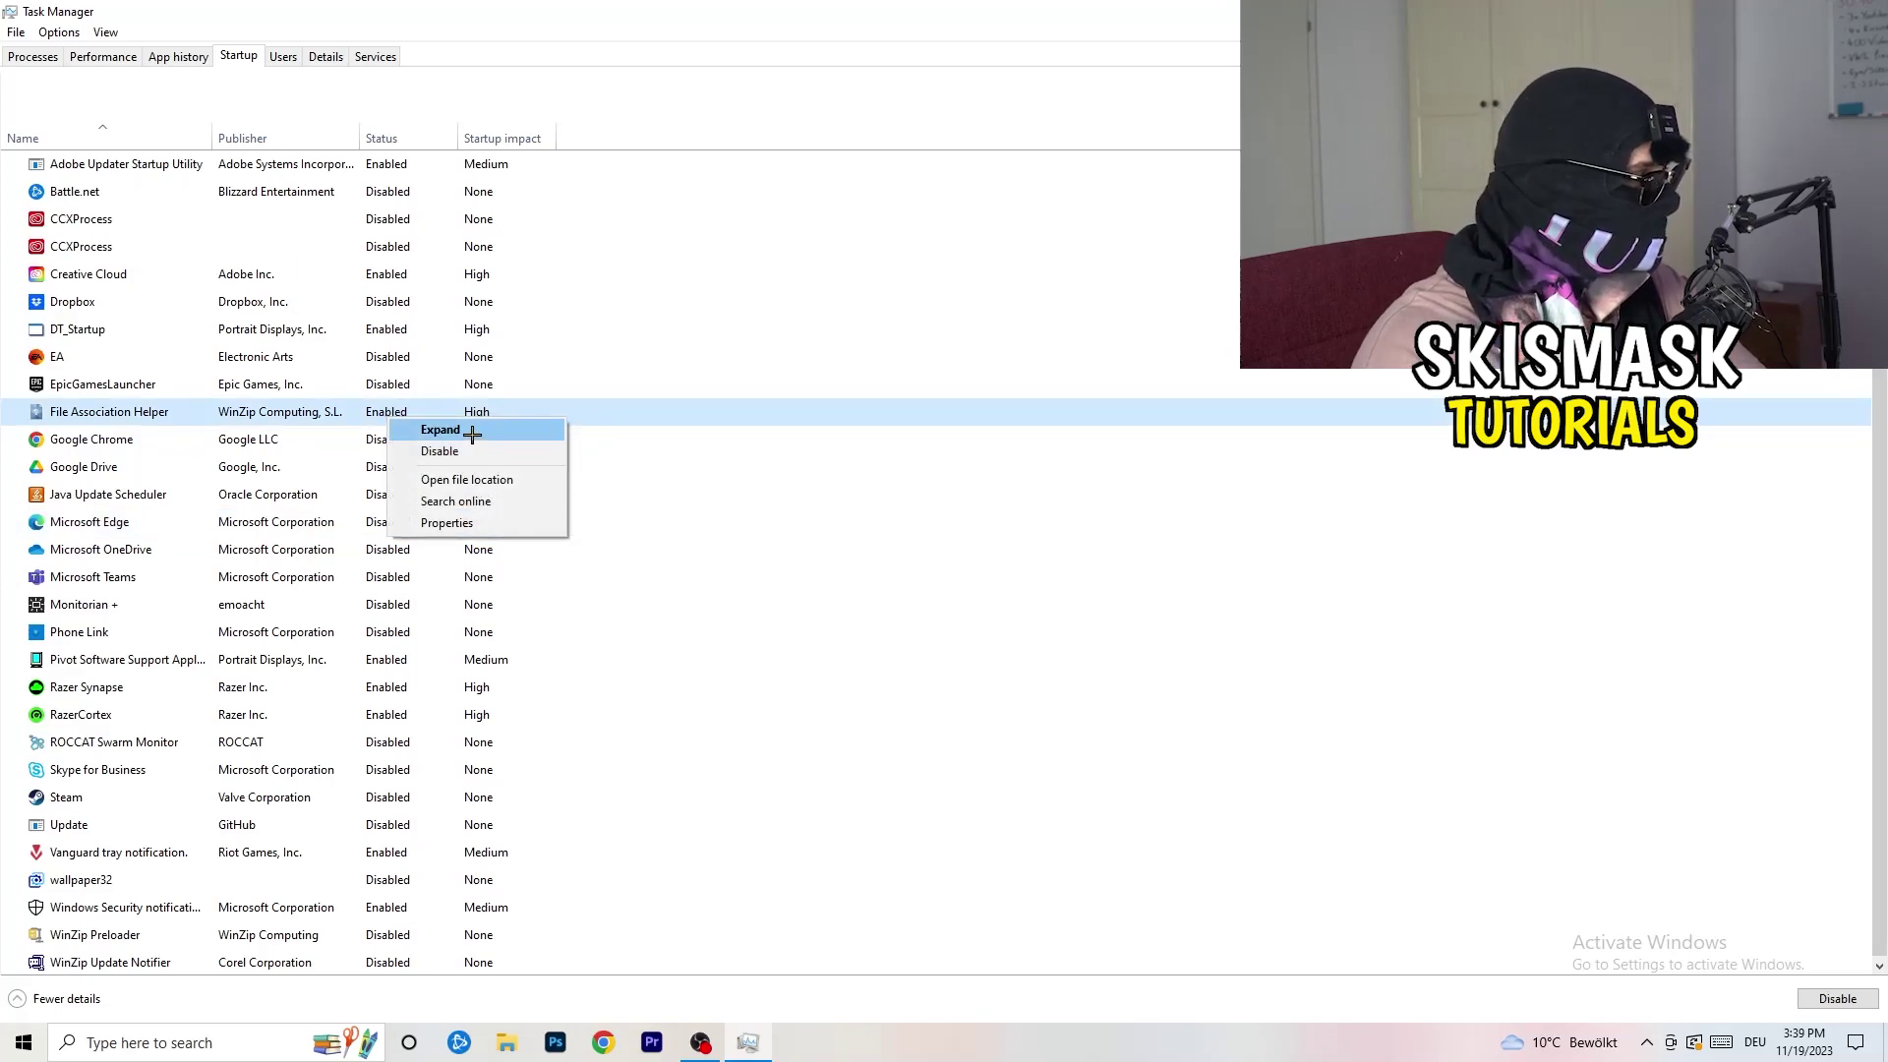
click(847, 492)
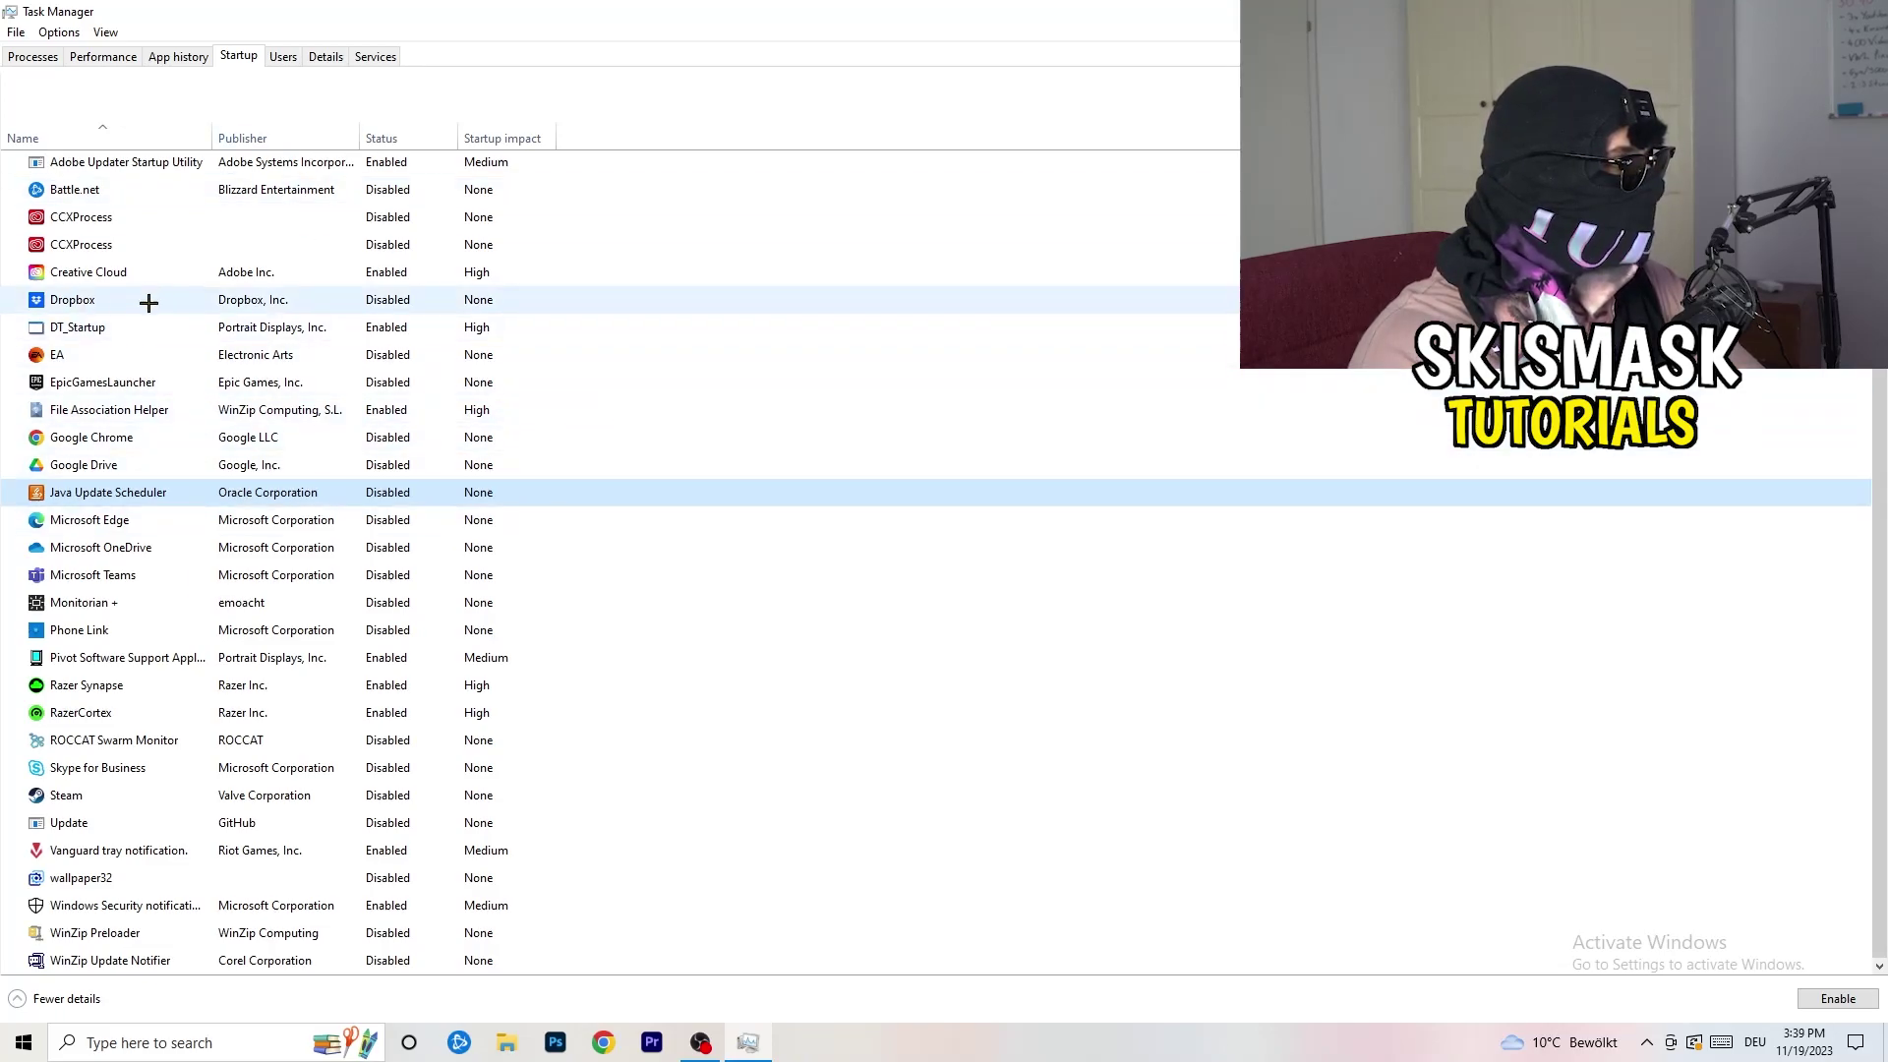
Examine the priority options for the Dropbox crash handler in the detailed process list, and close Task Manager
click(108, 59)
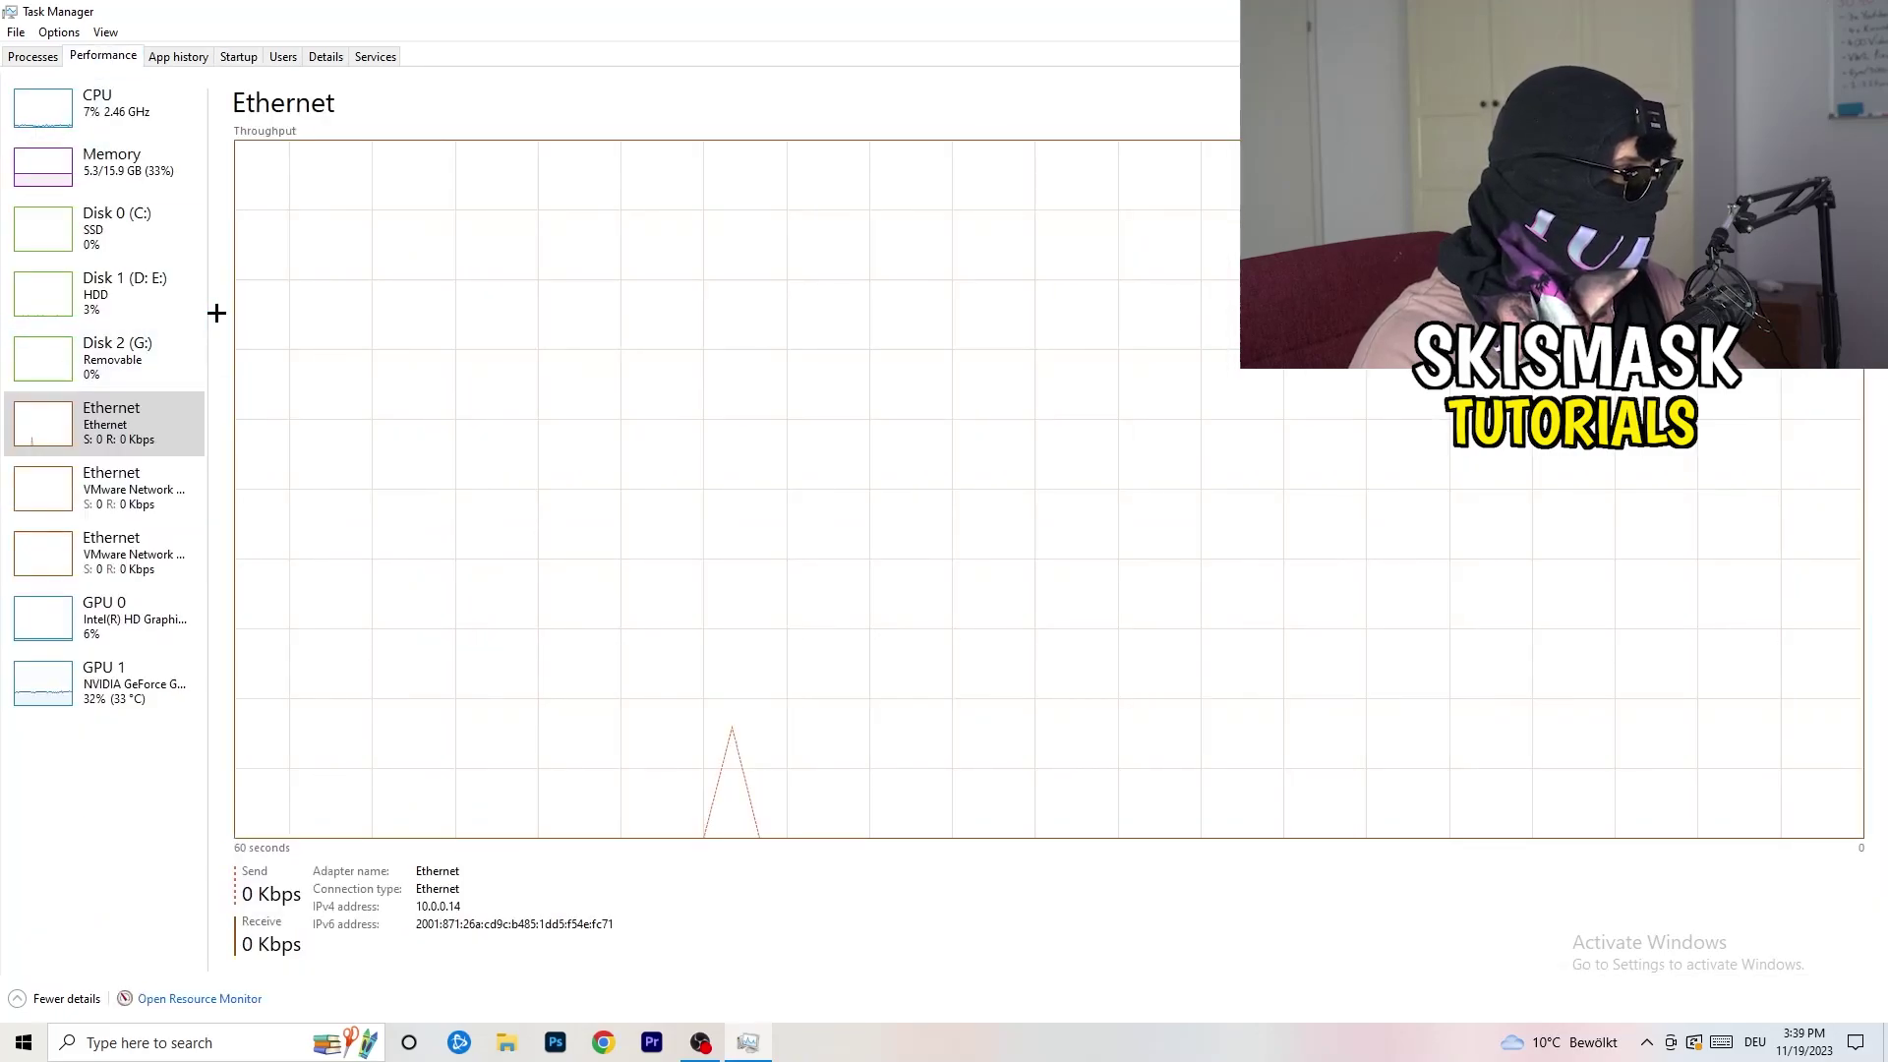
click(326, 56)
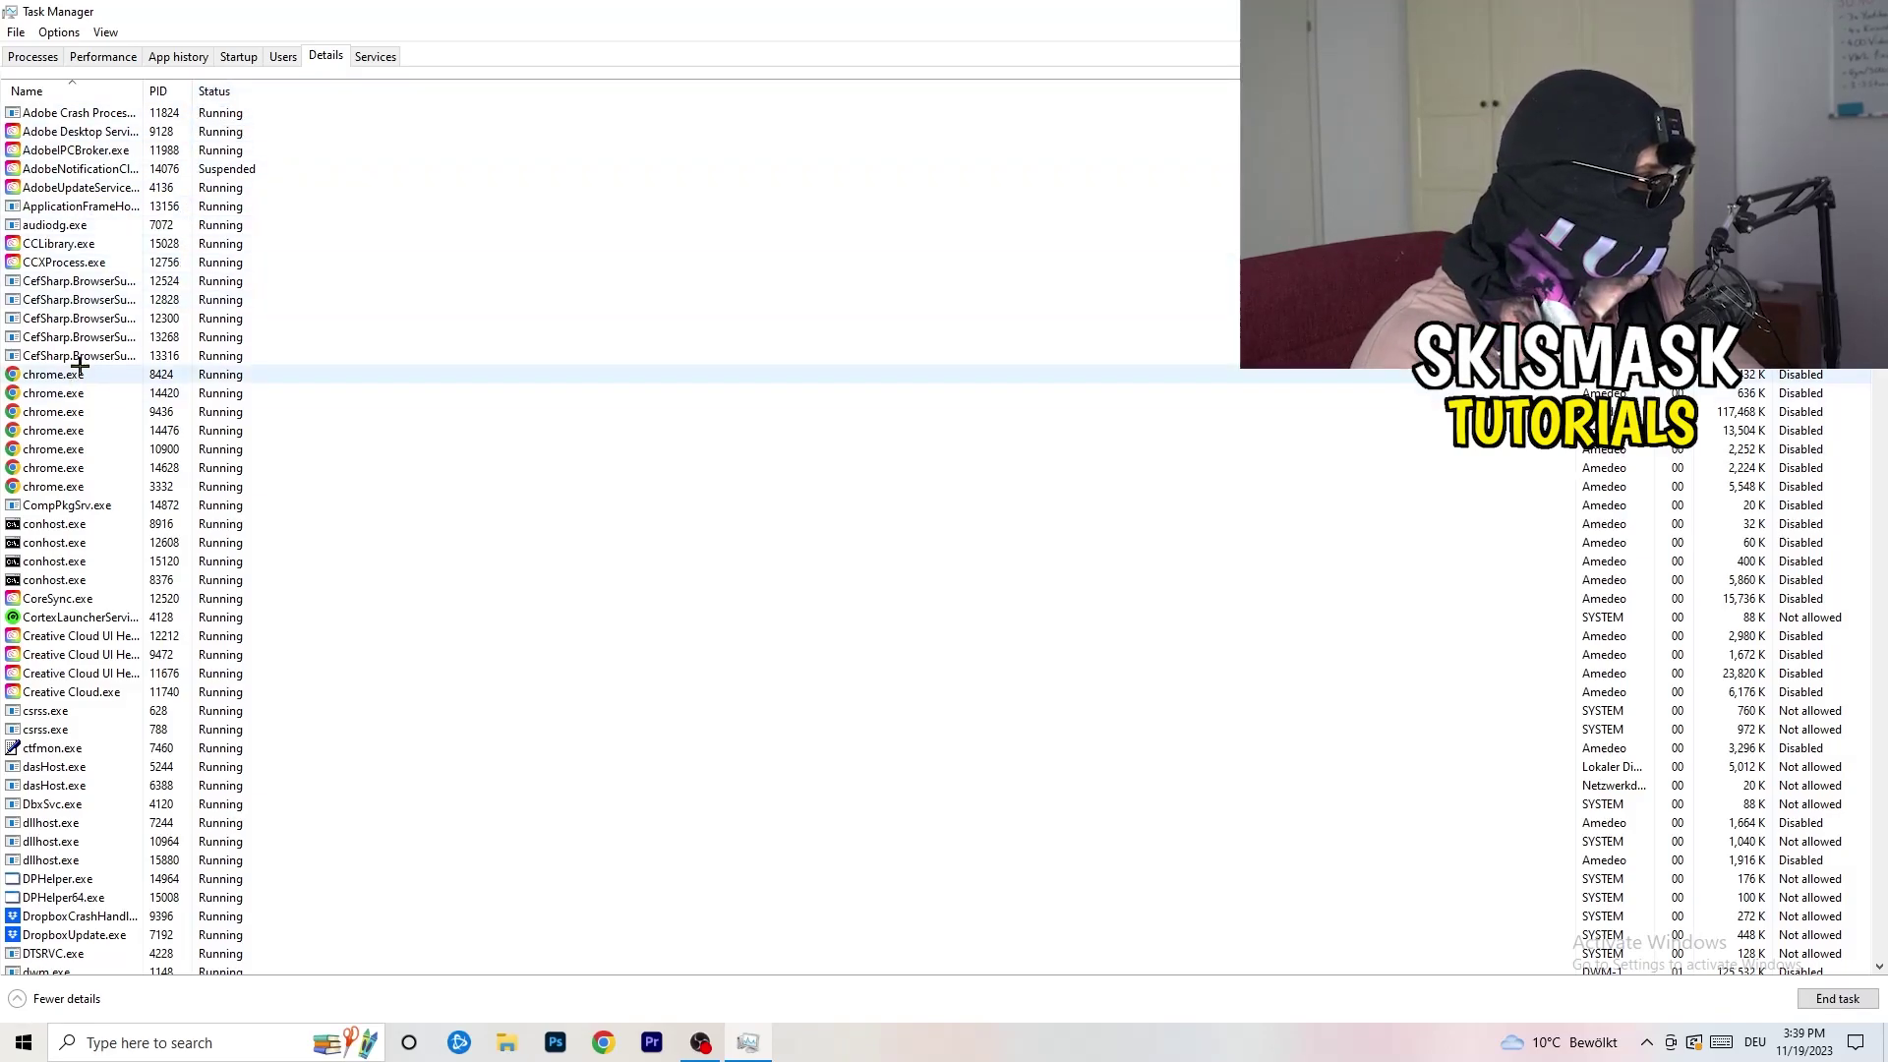
scroll(420, 512, down, 6)
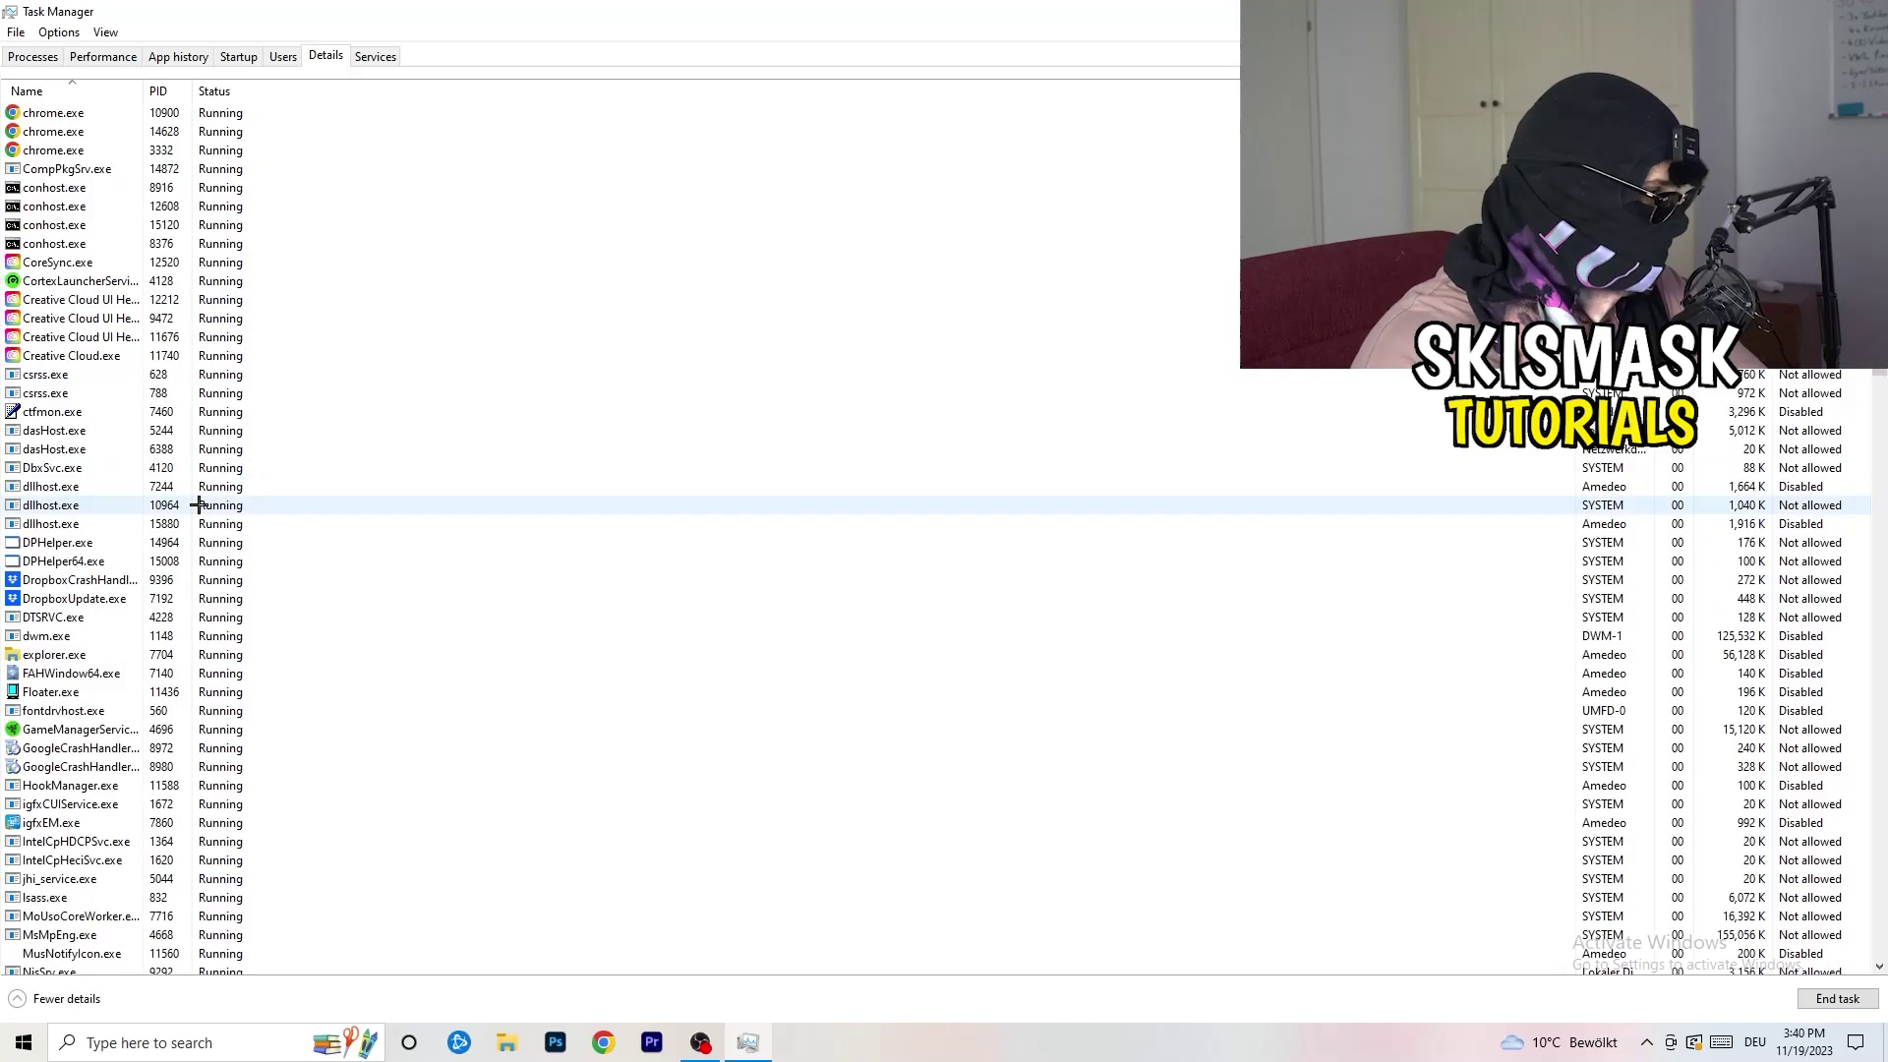
right_click(80, 580)
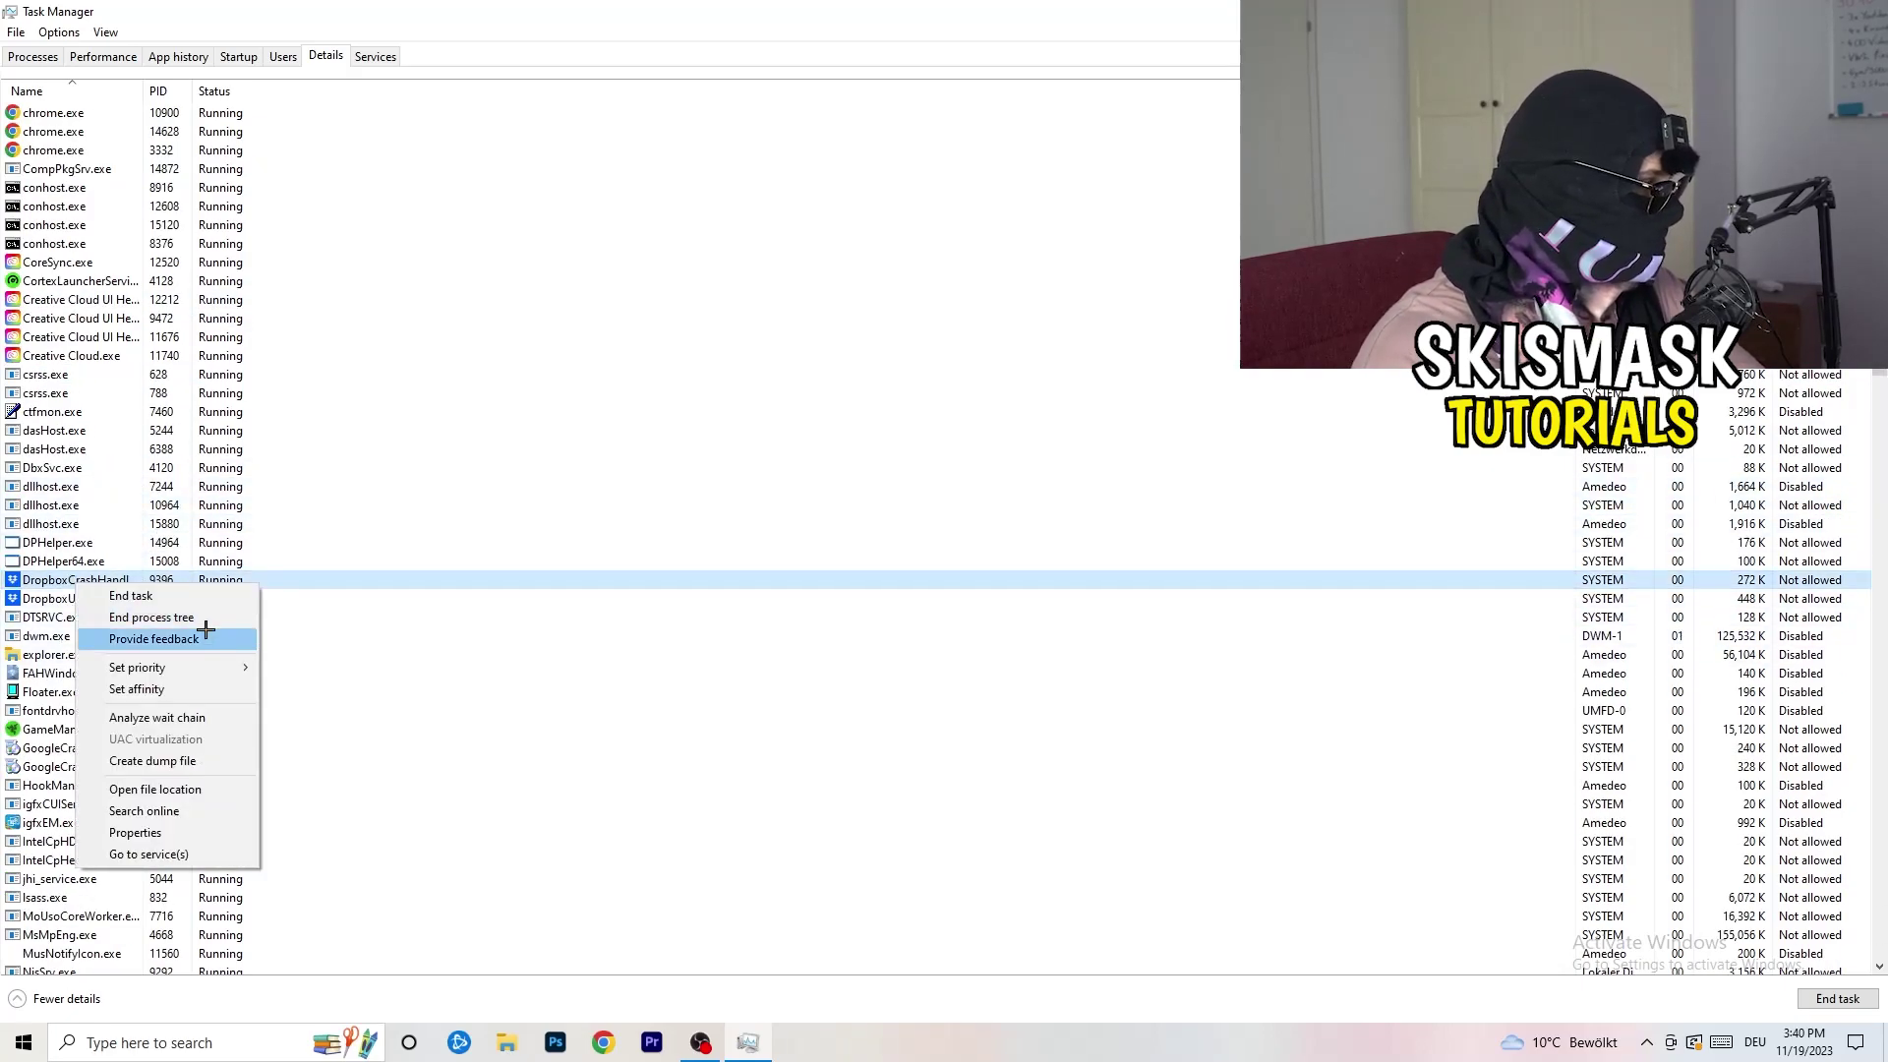
right_click(157, 580)
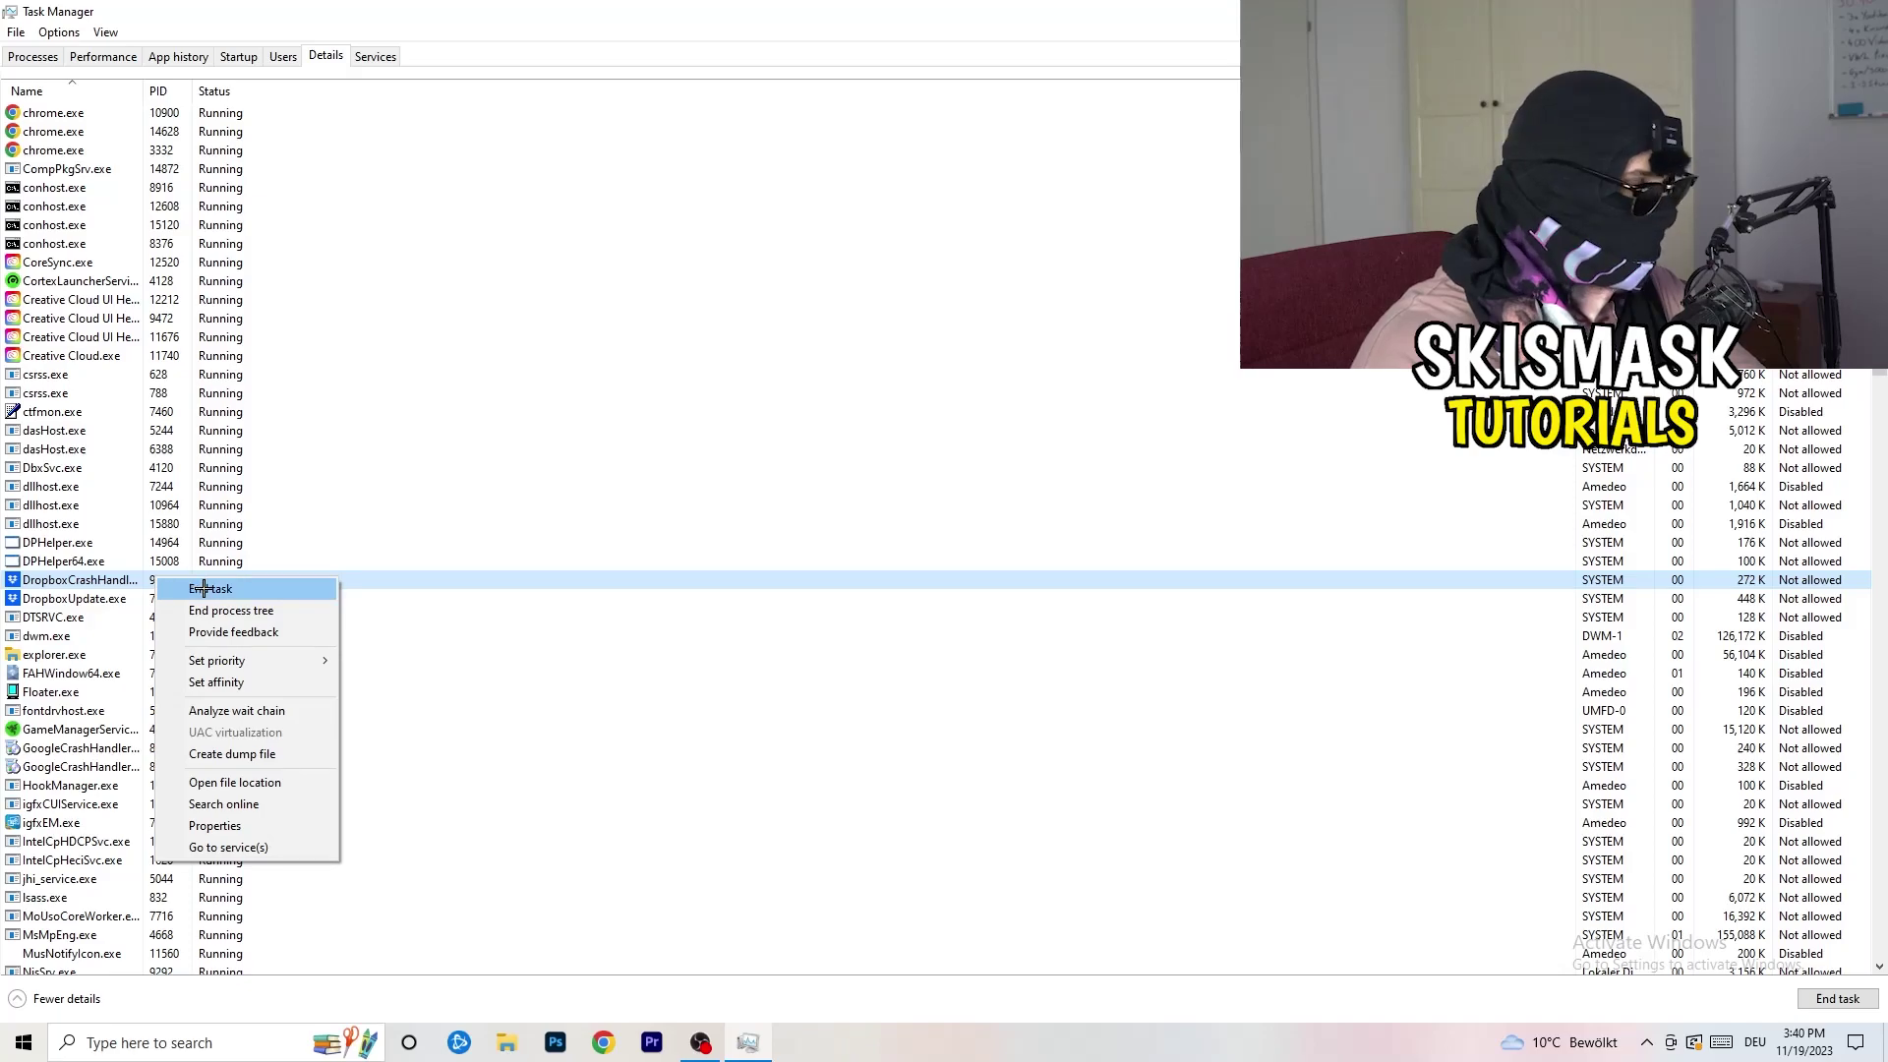
right_click(140, 581)
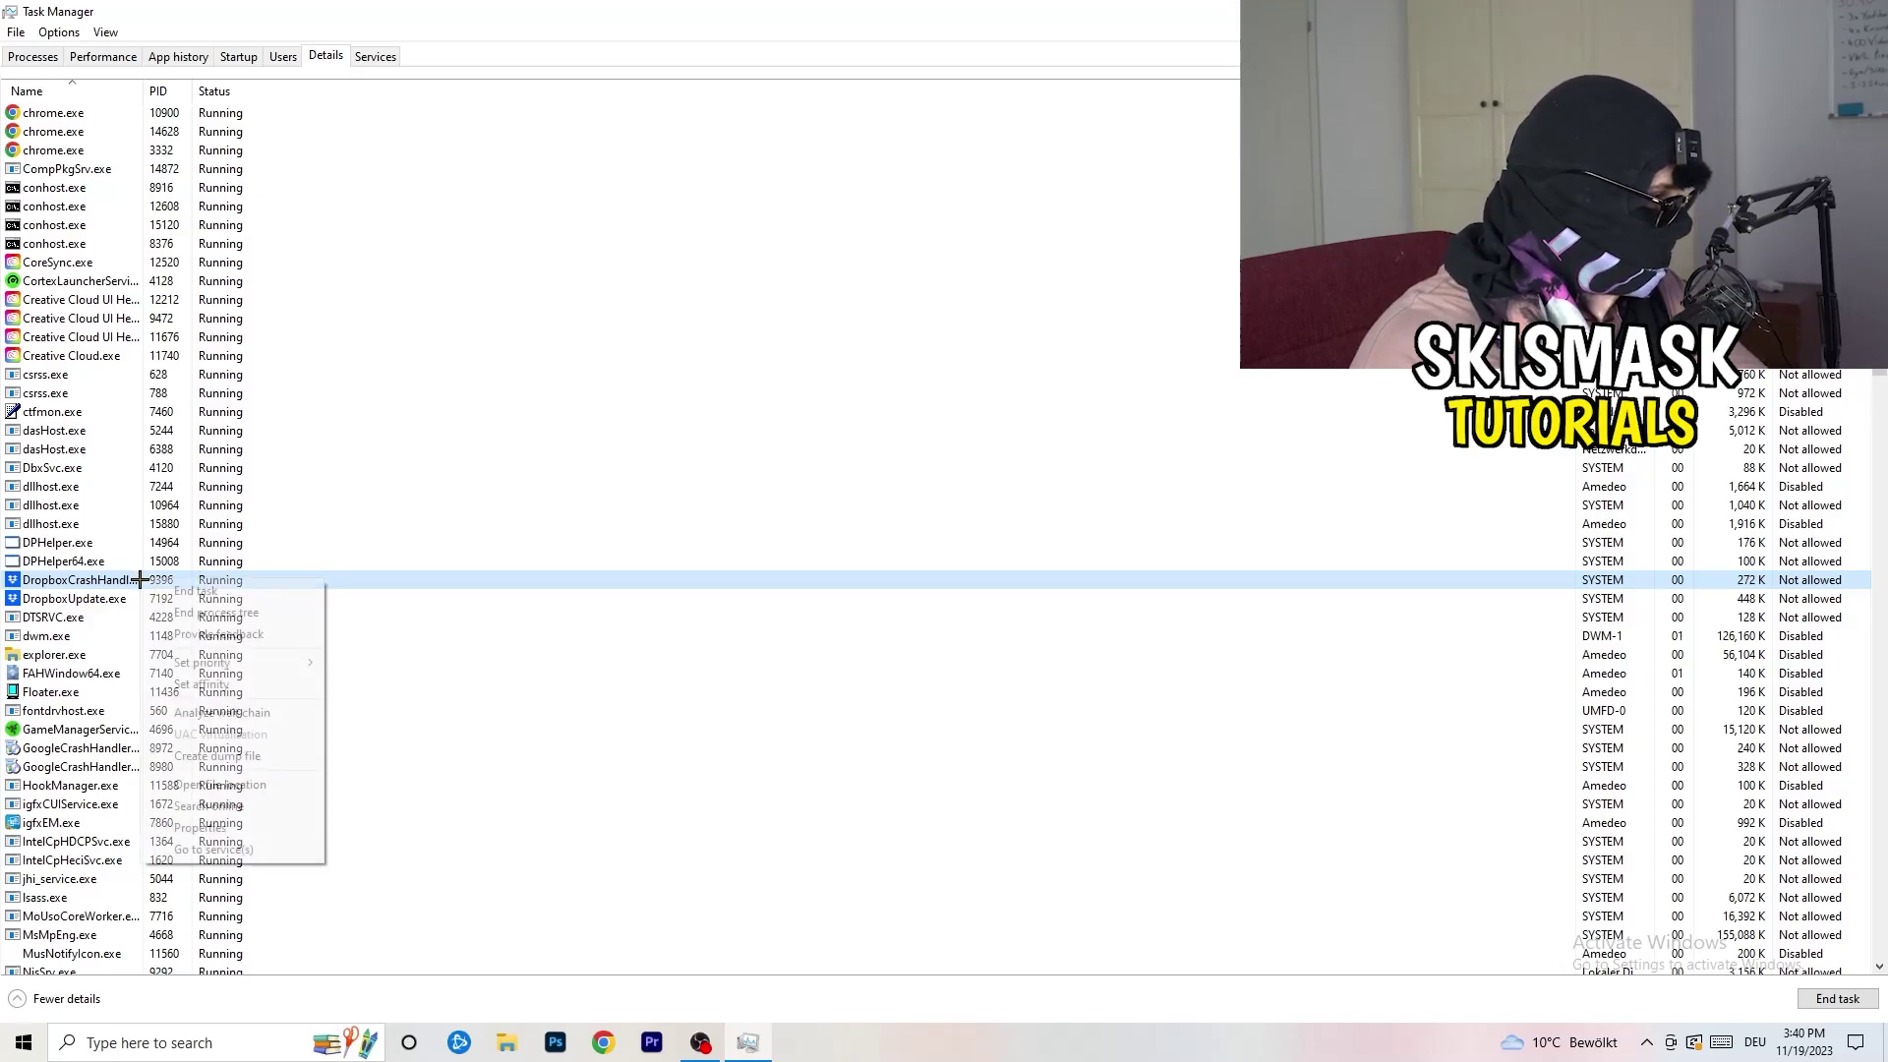
mouse_move(233, 663)
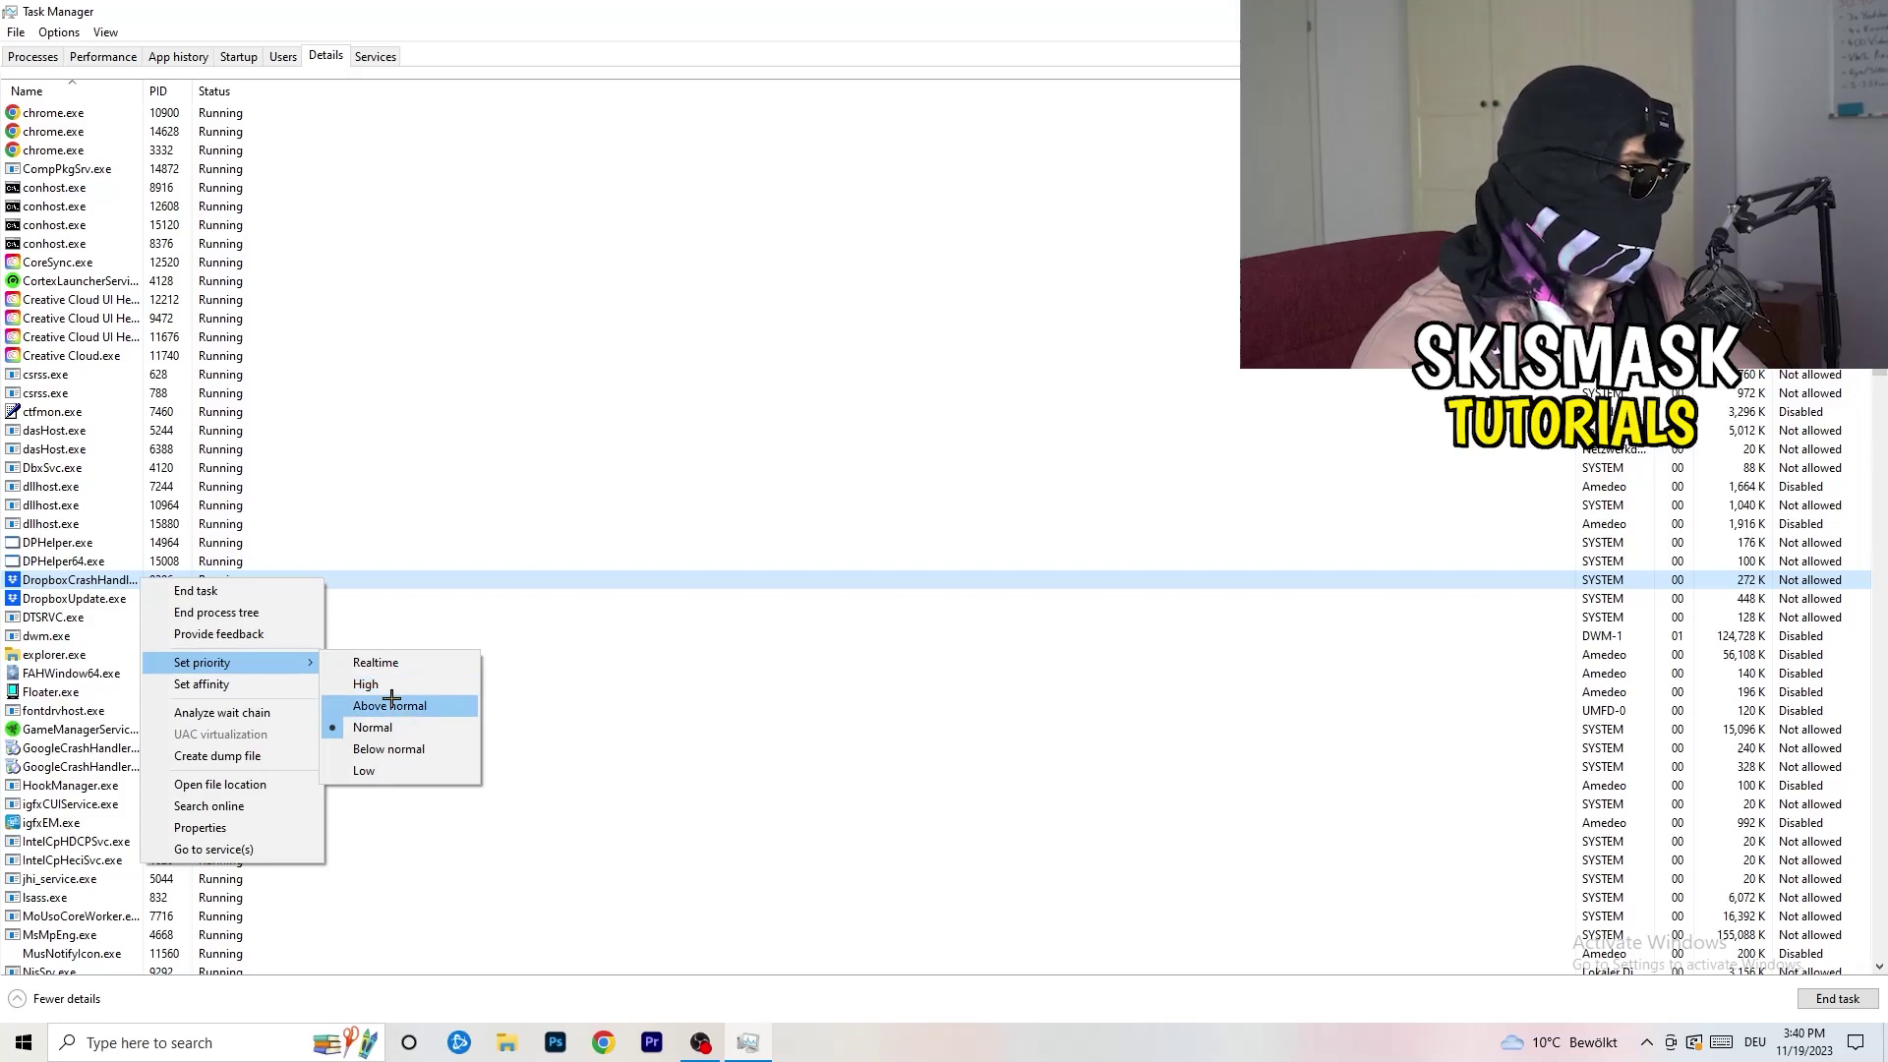
click(939, 15)
key(alt+F4)
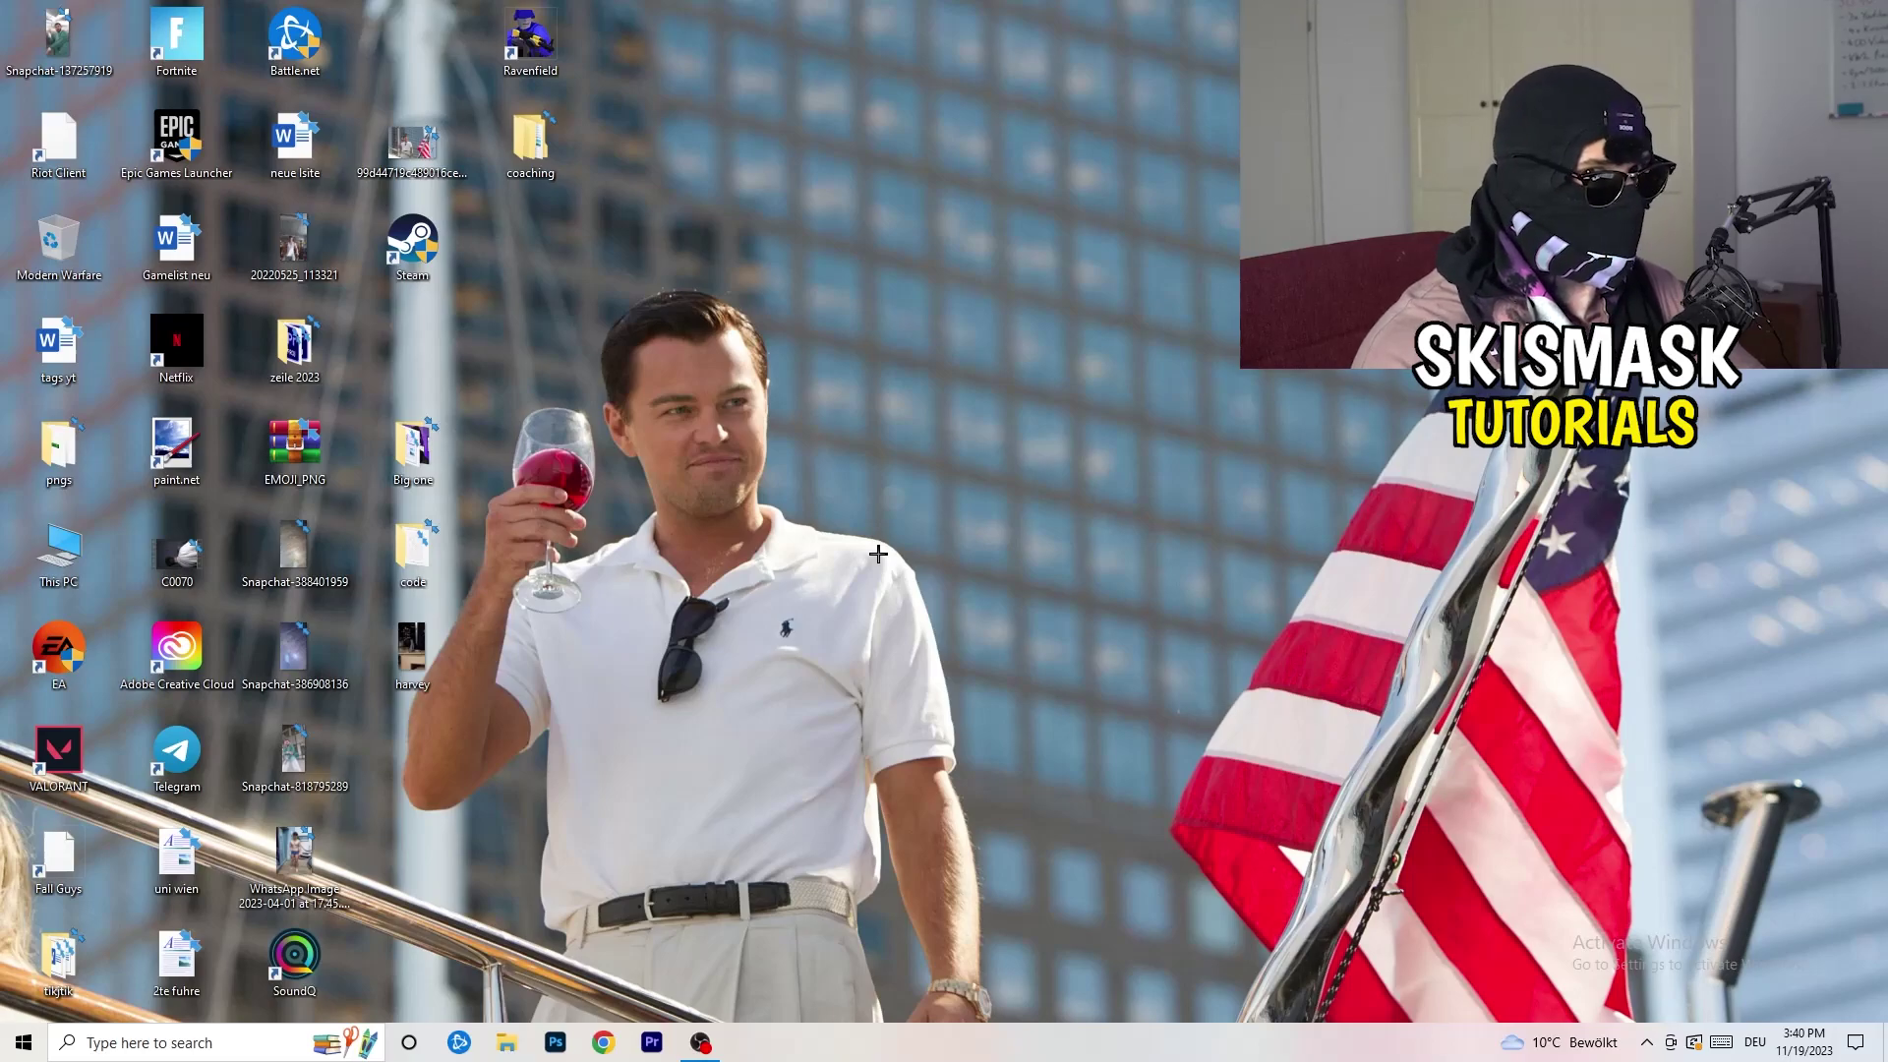
Open Windows Settings and go to the System display settings
click(23, 1043)
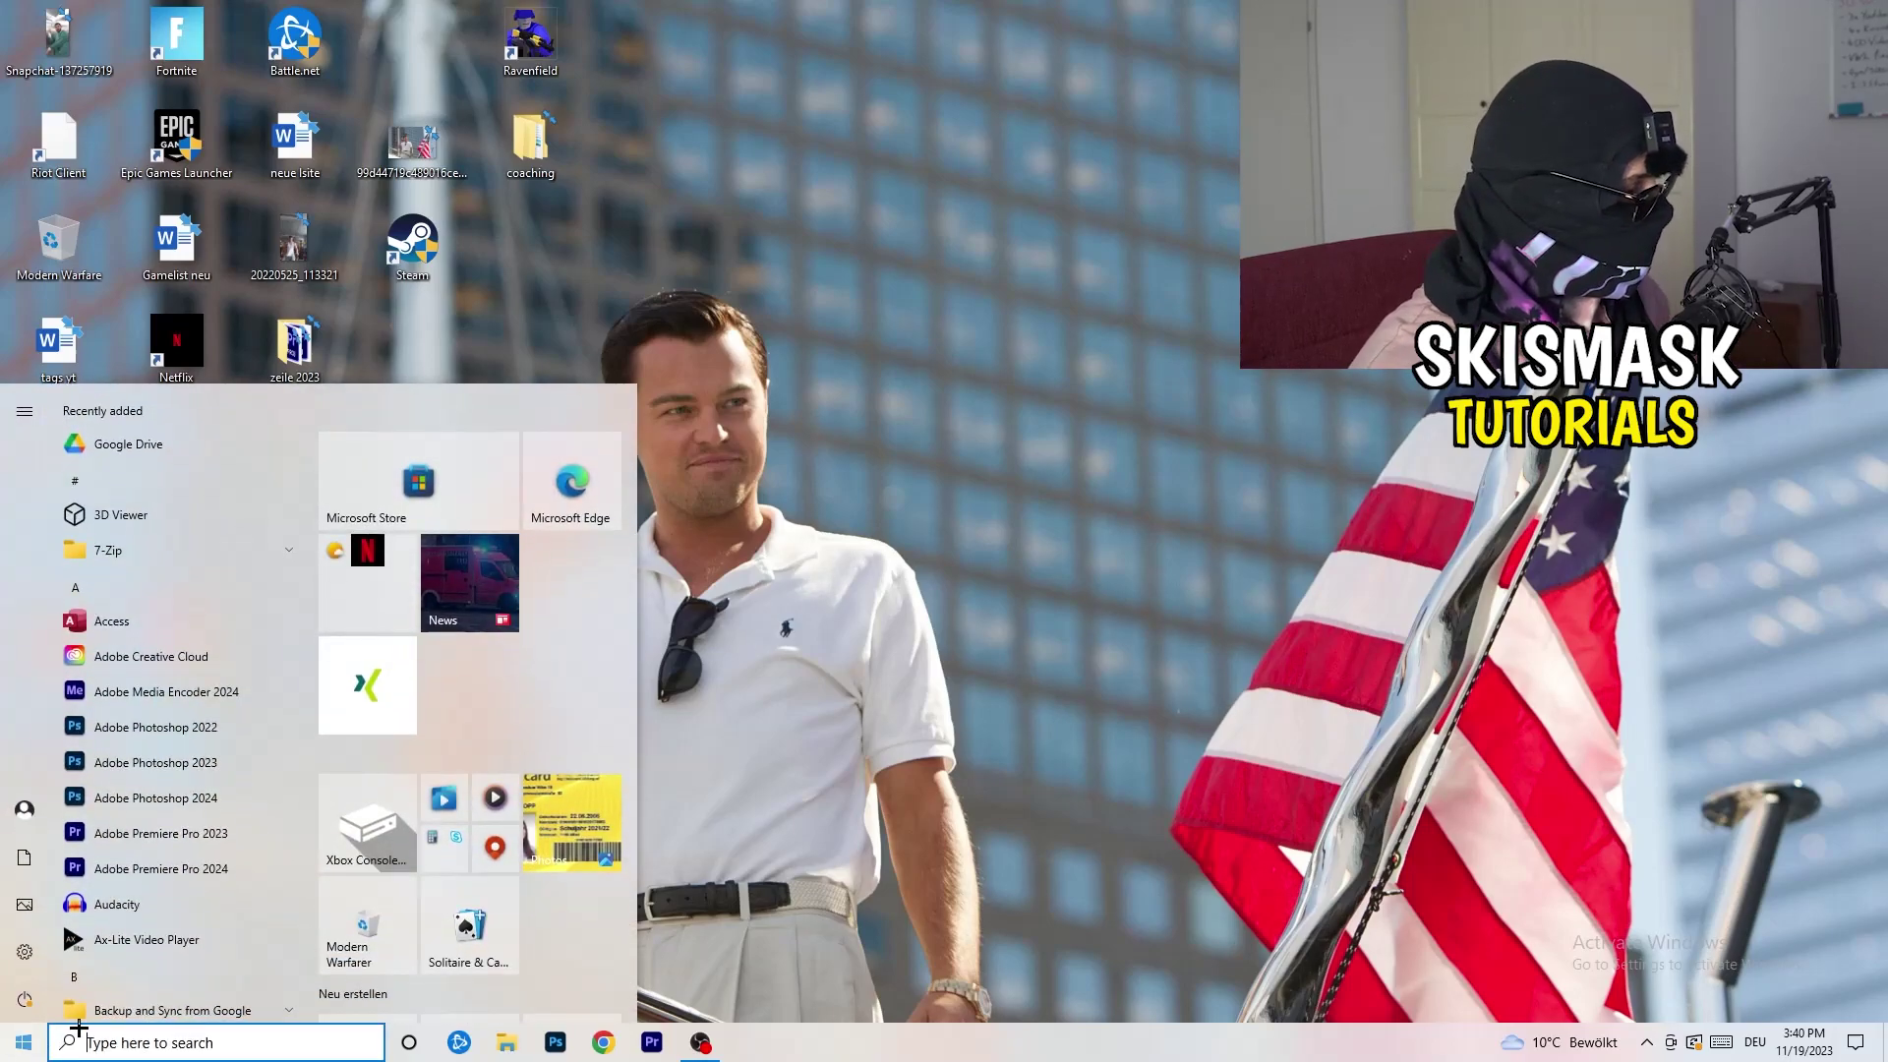
text(sett)
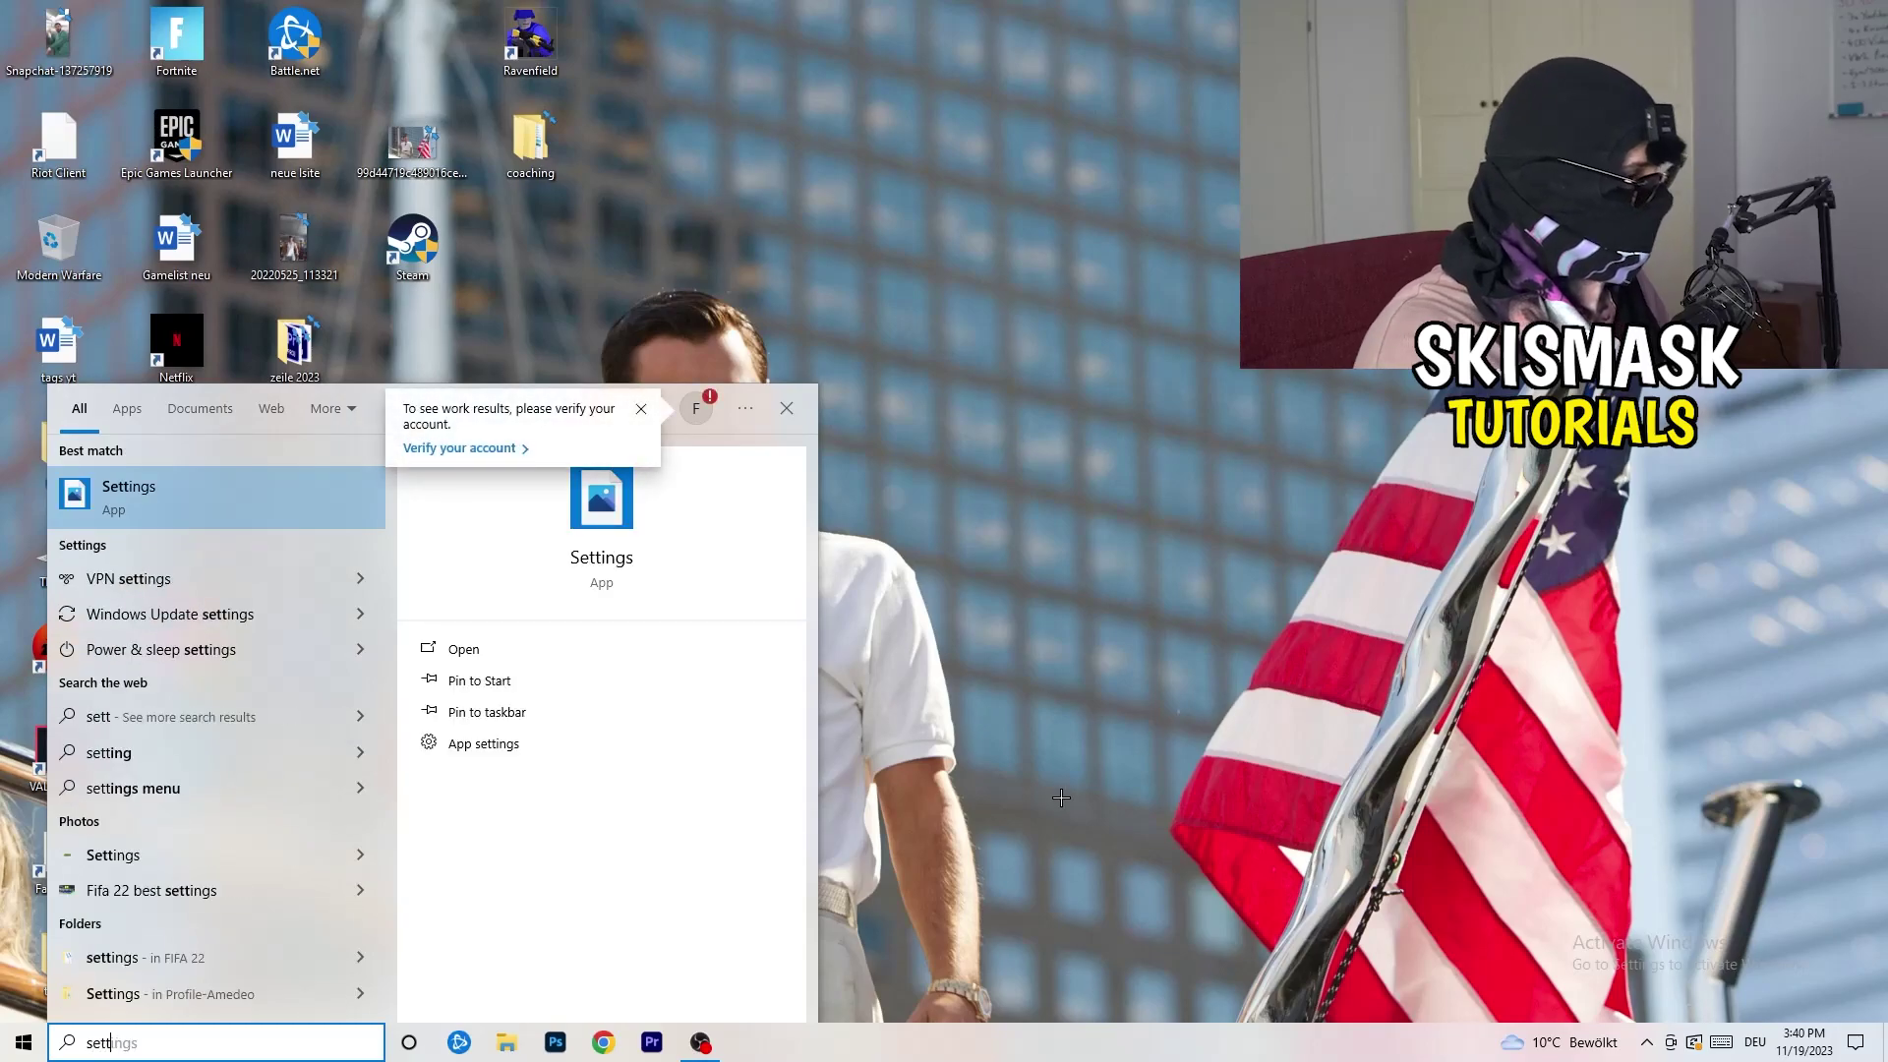
key(Return)
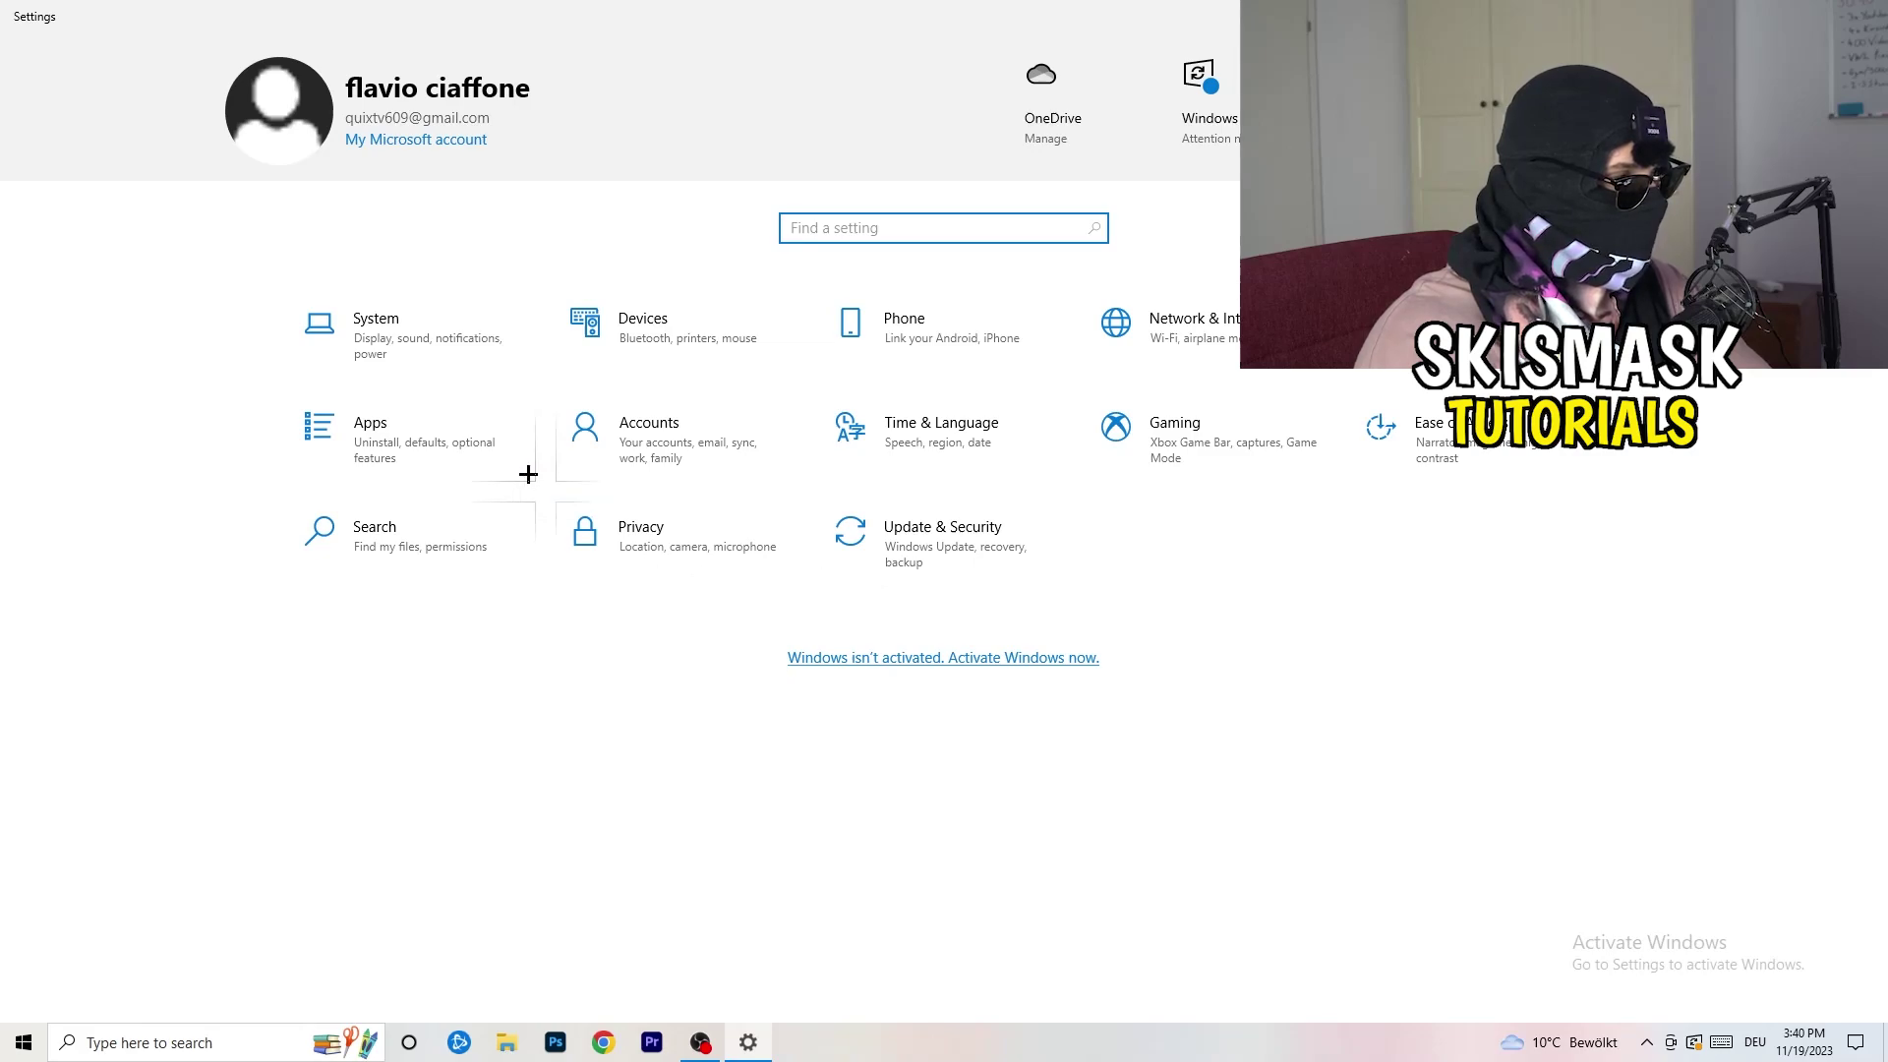
click(428, 351)
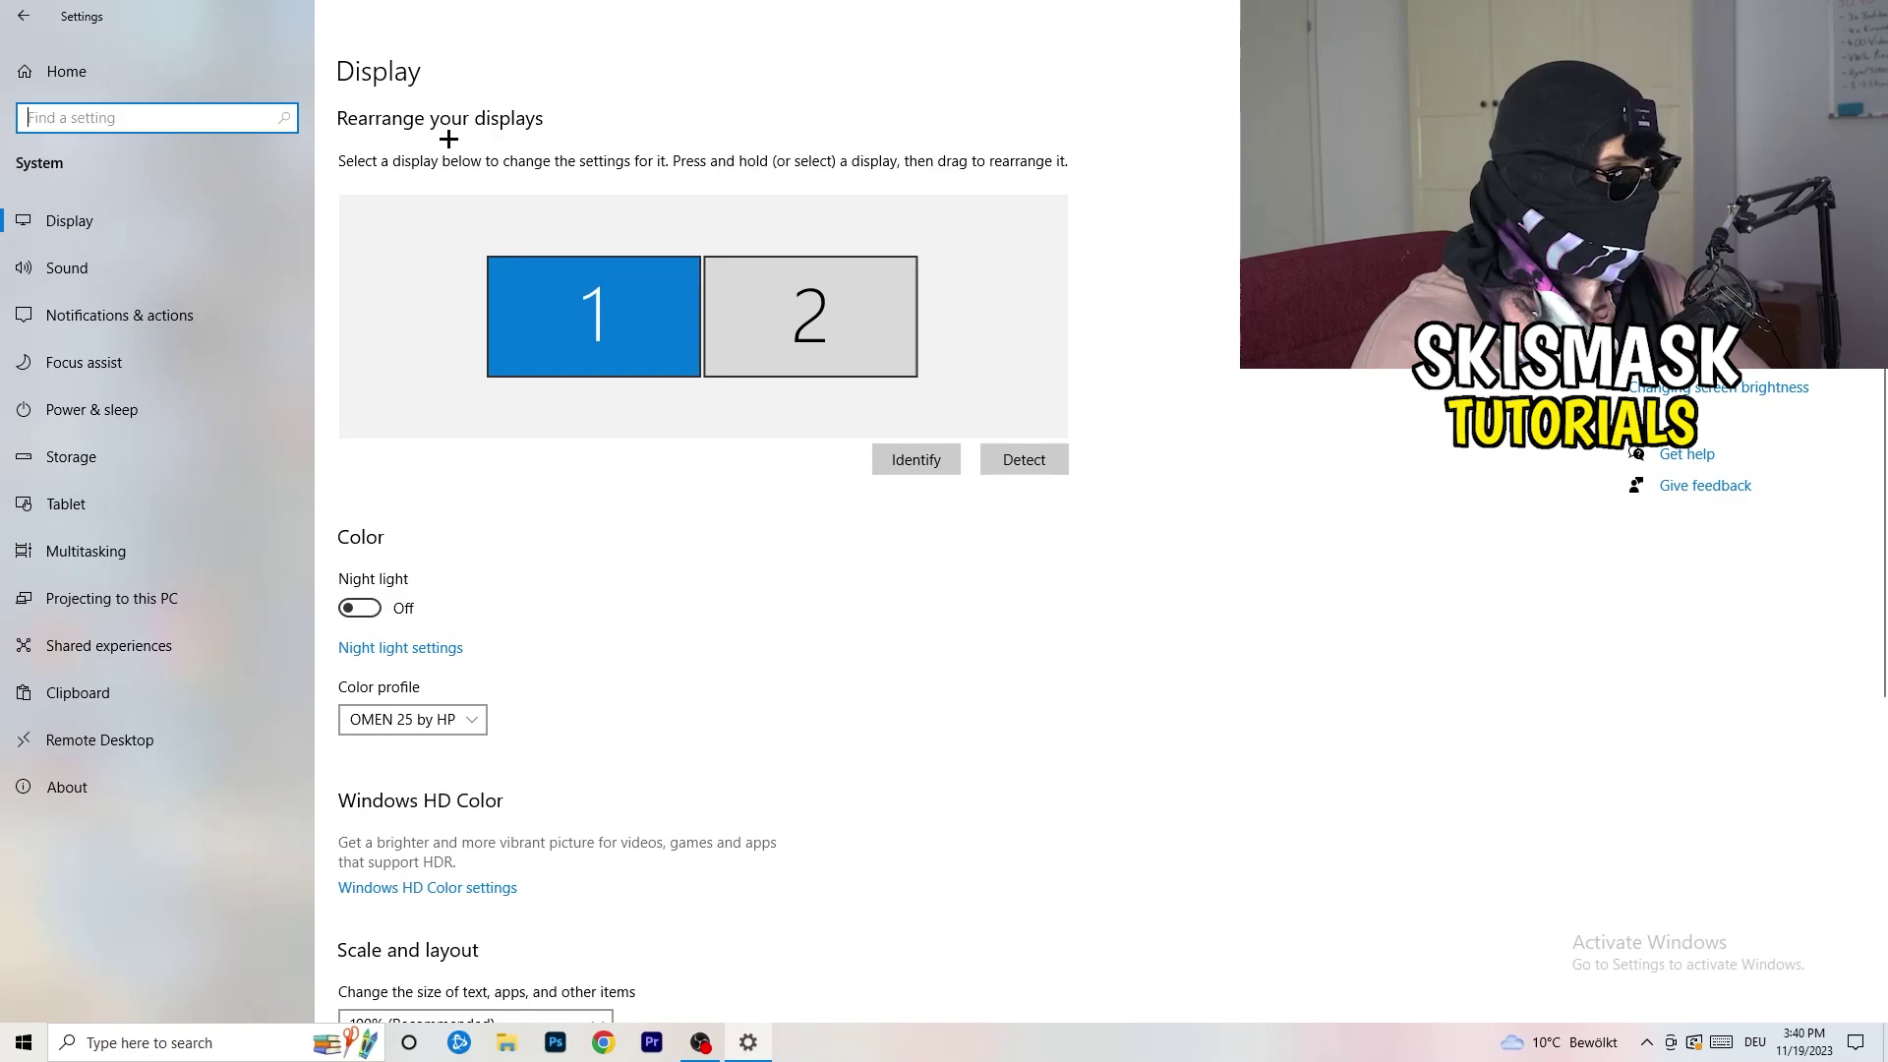
click(452, 68)
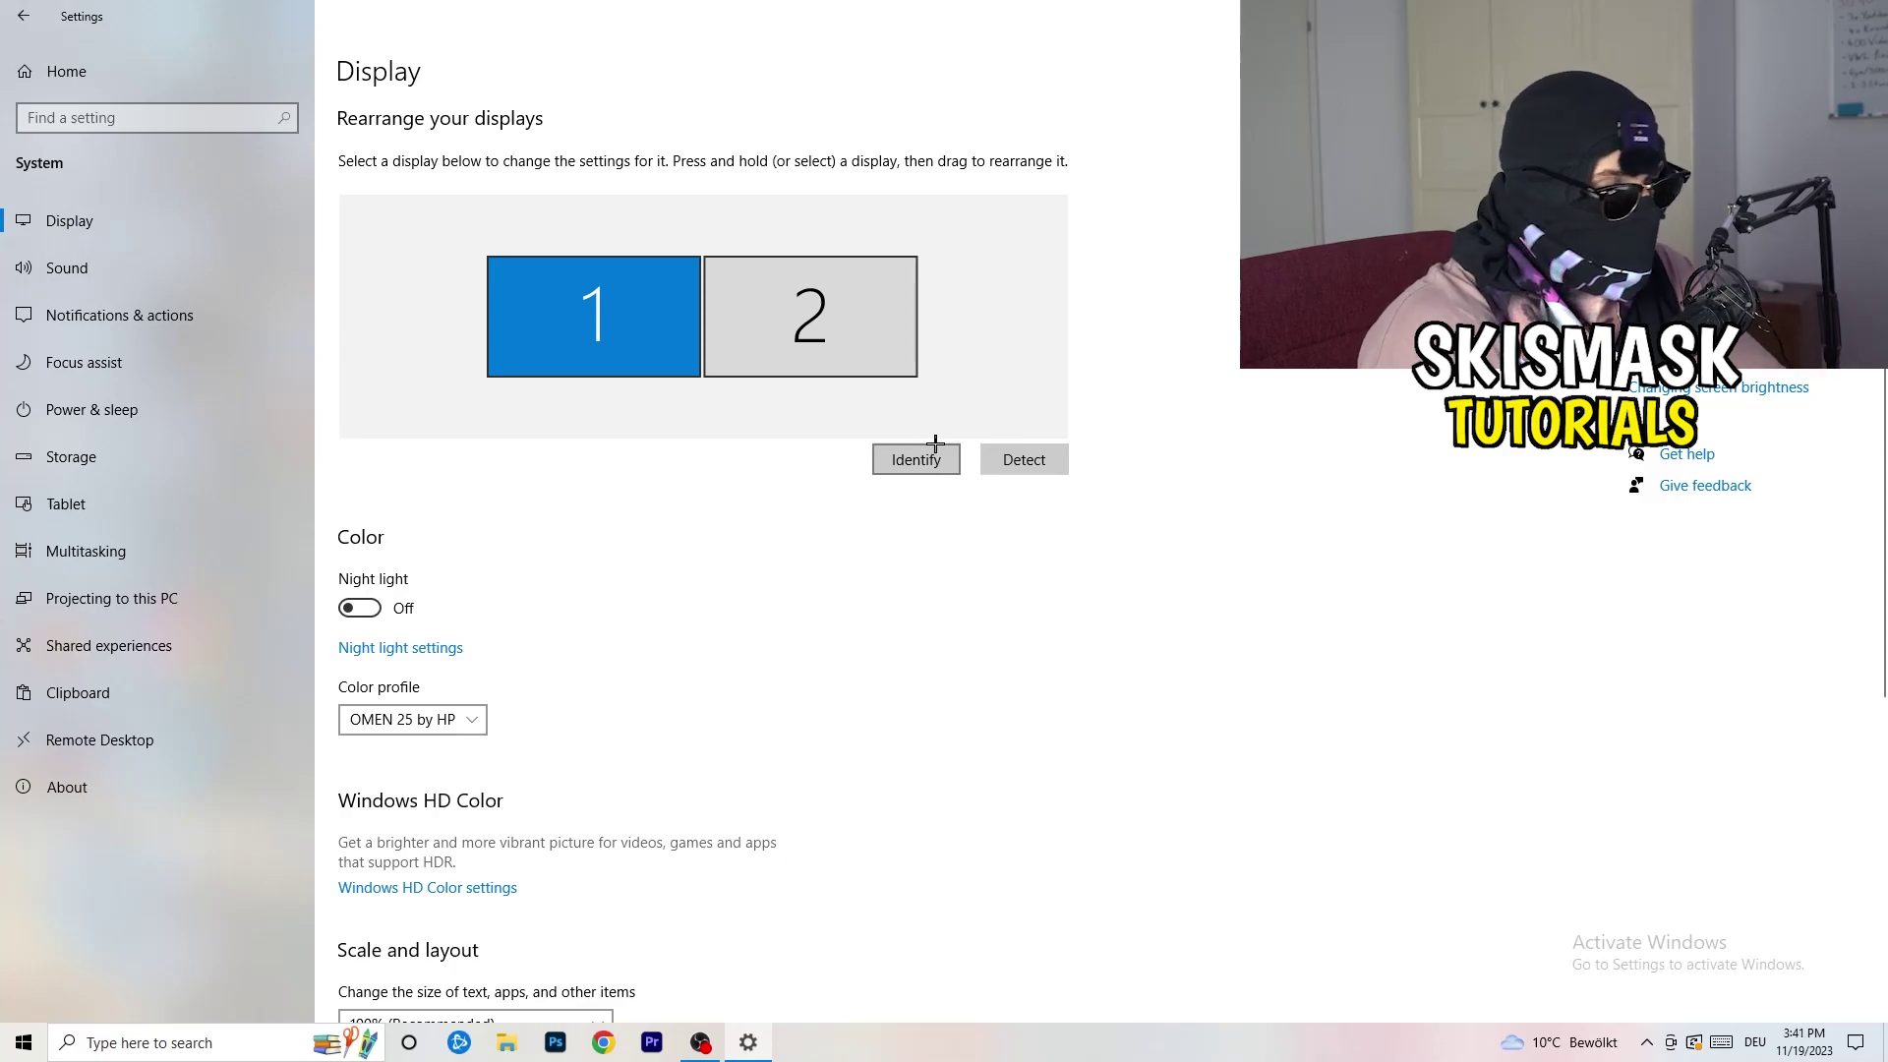
Examine the available scaling and display resolution options in the display settings without changing them
scroll(665, 540, down, 4)
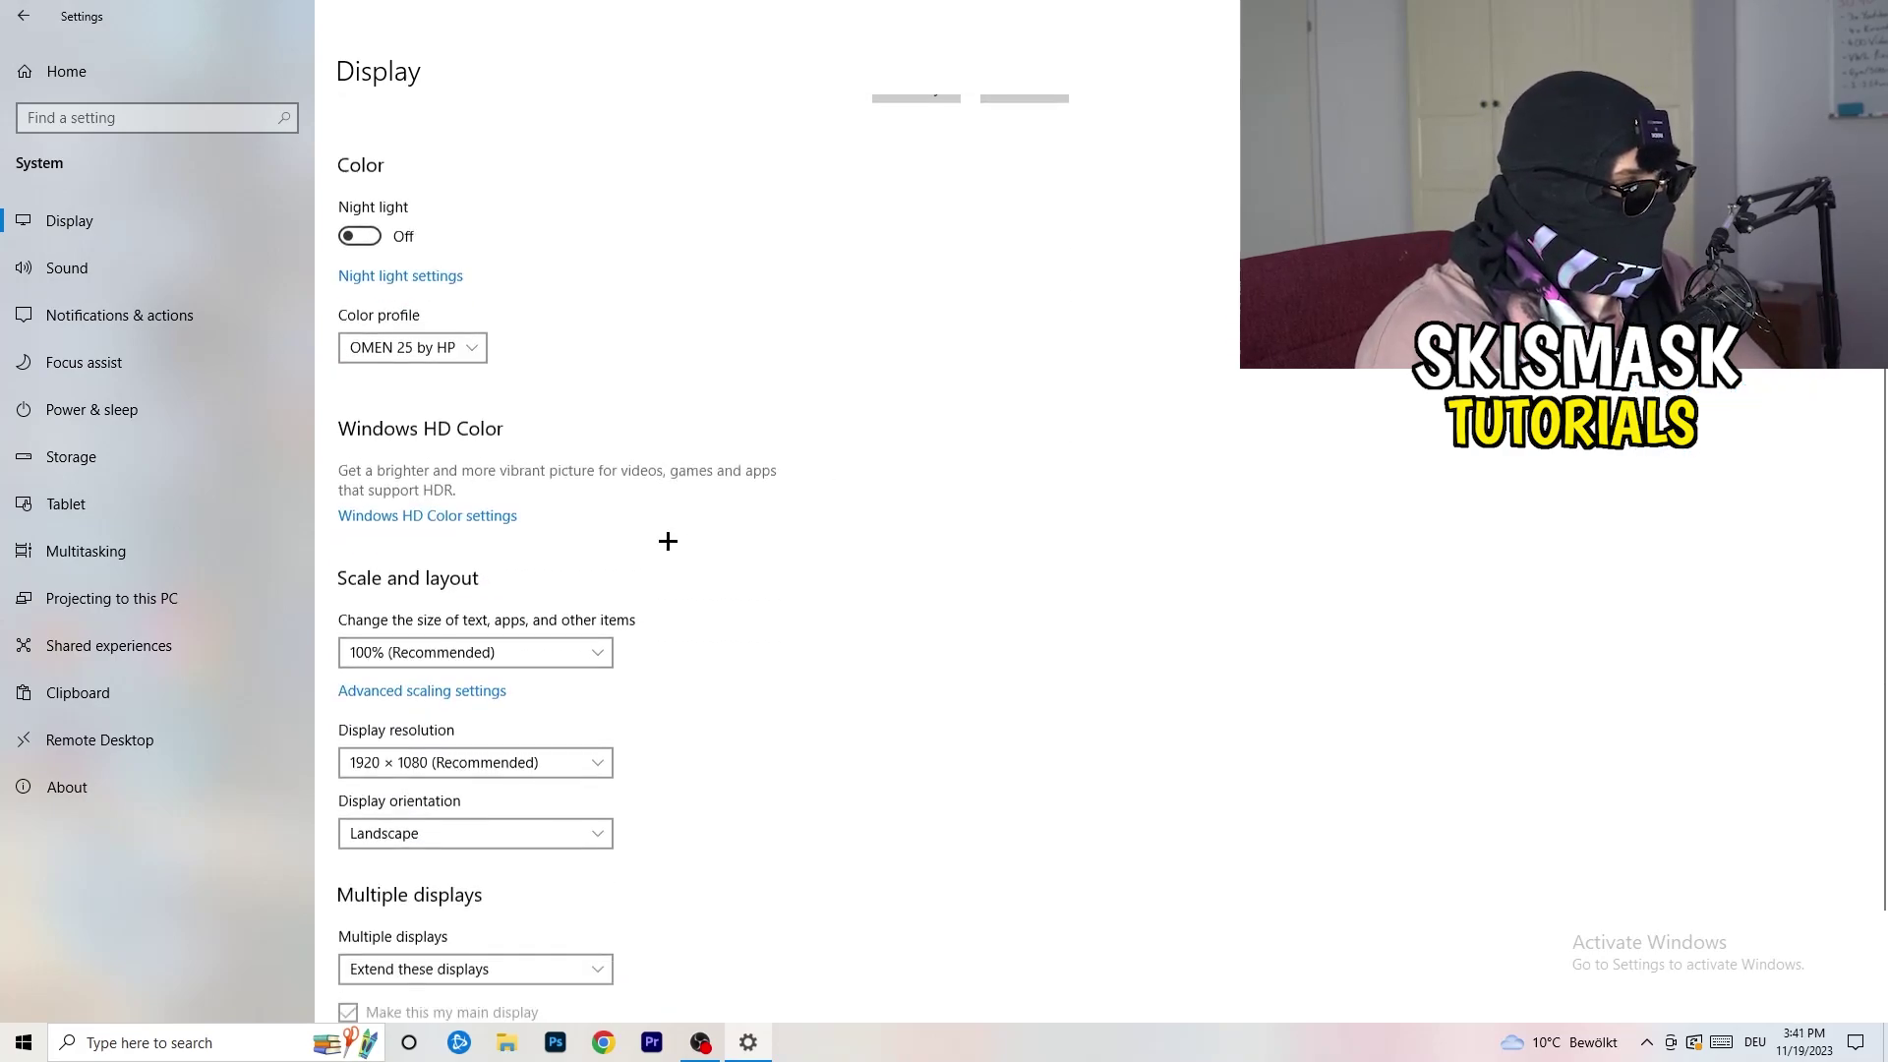
scroll(668, 540, up, 4)
scroll(668, 540, down, 5)
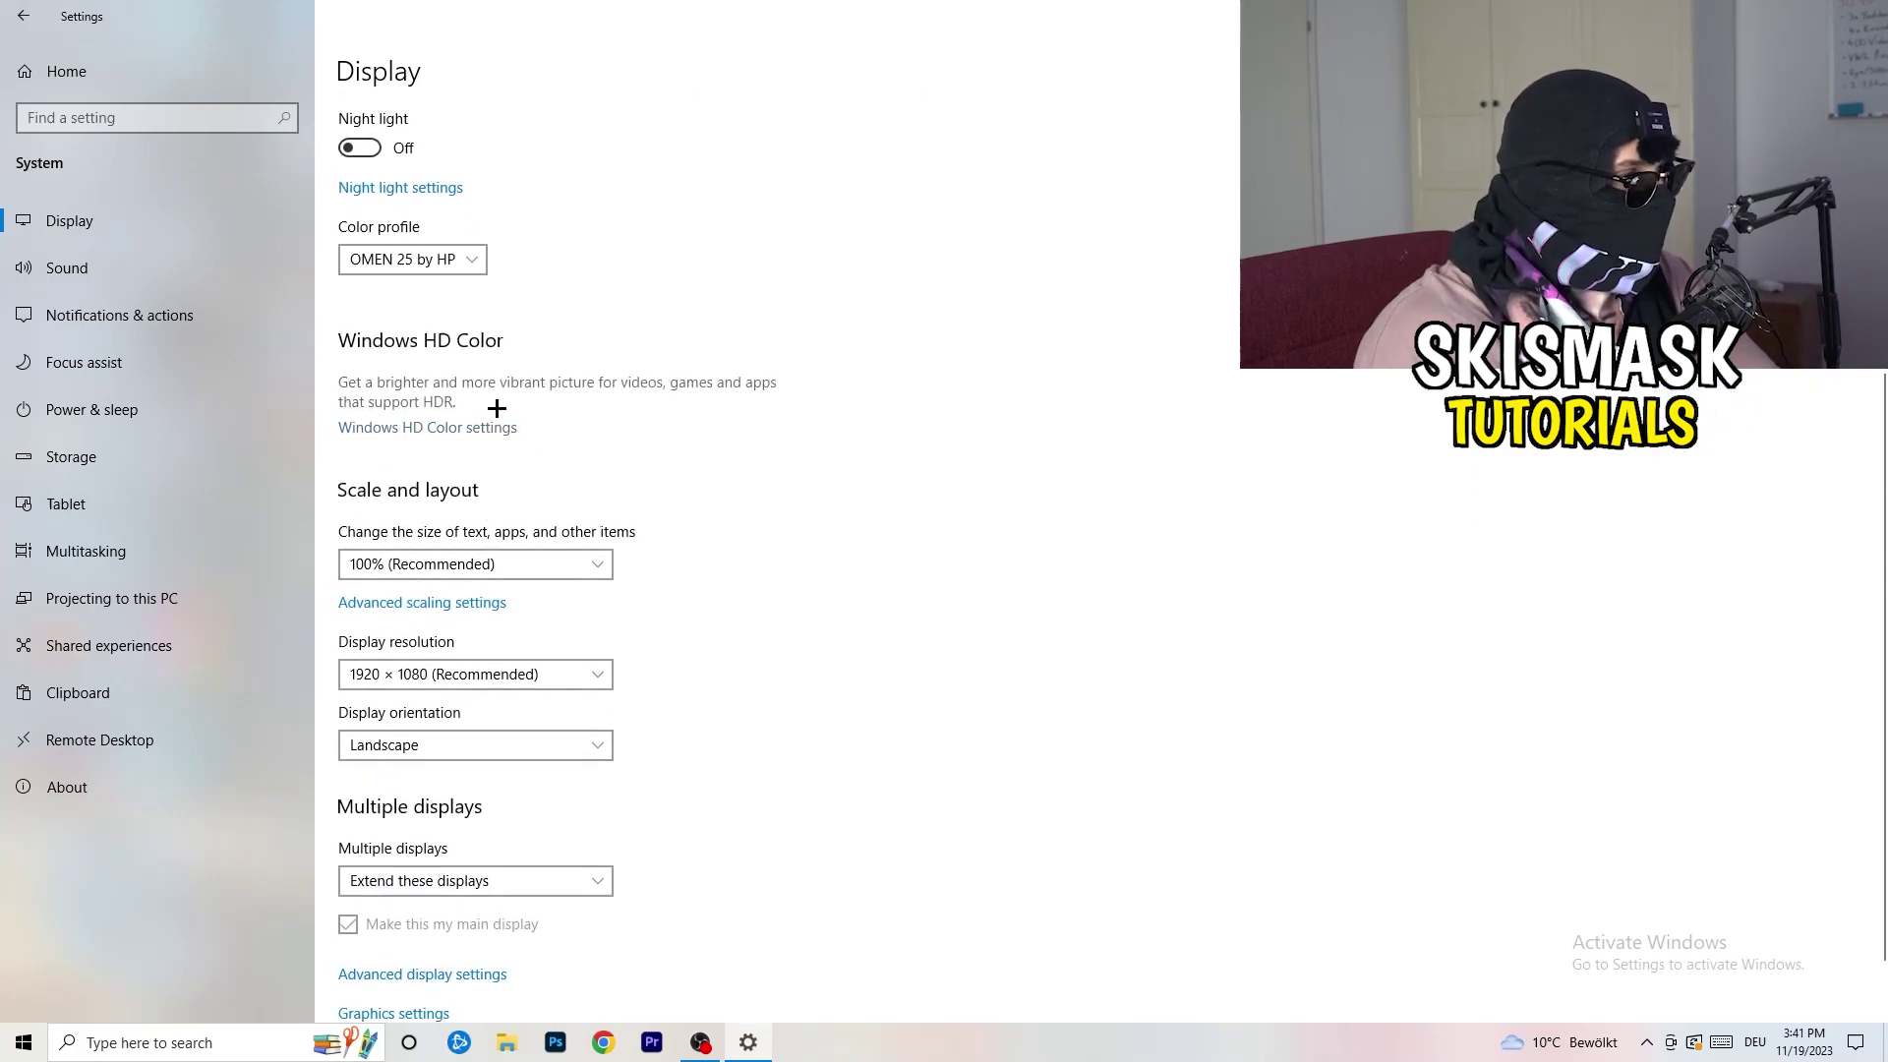
click(582, 554)
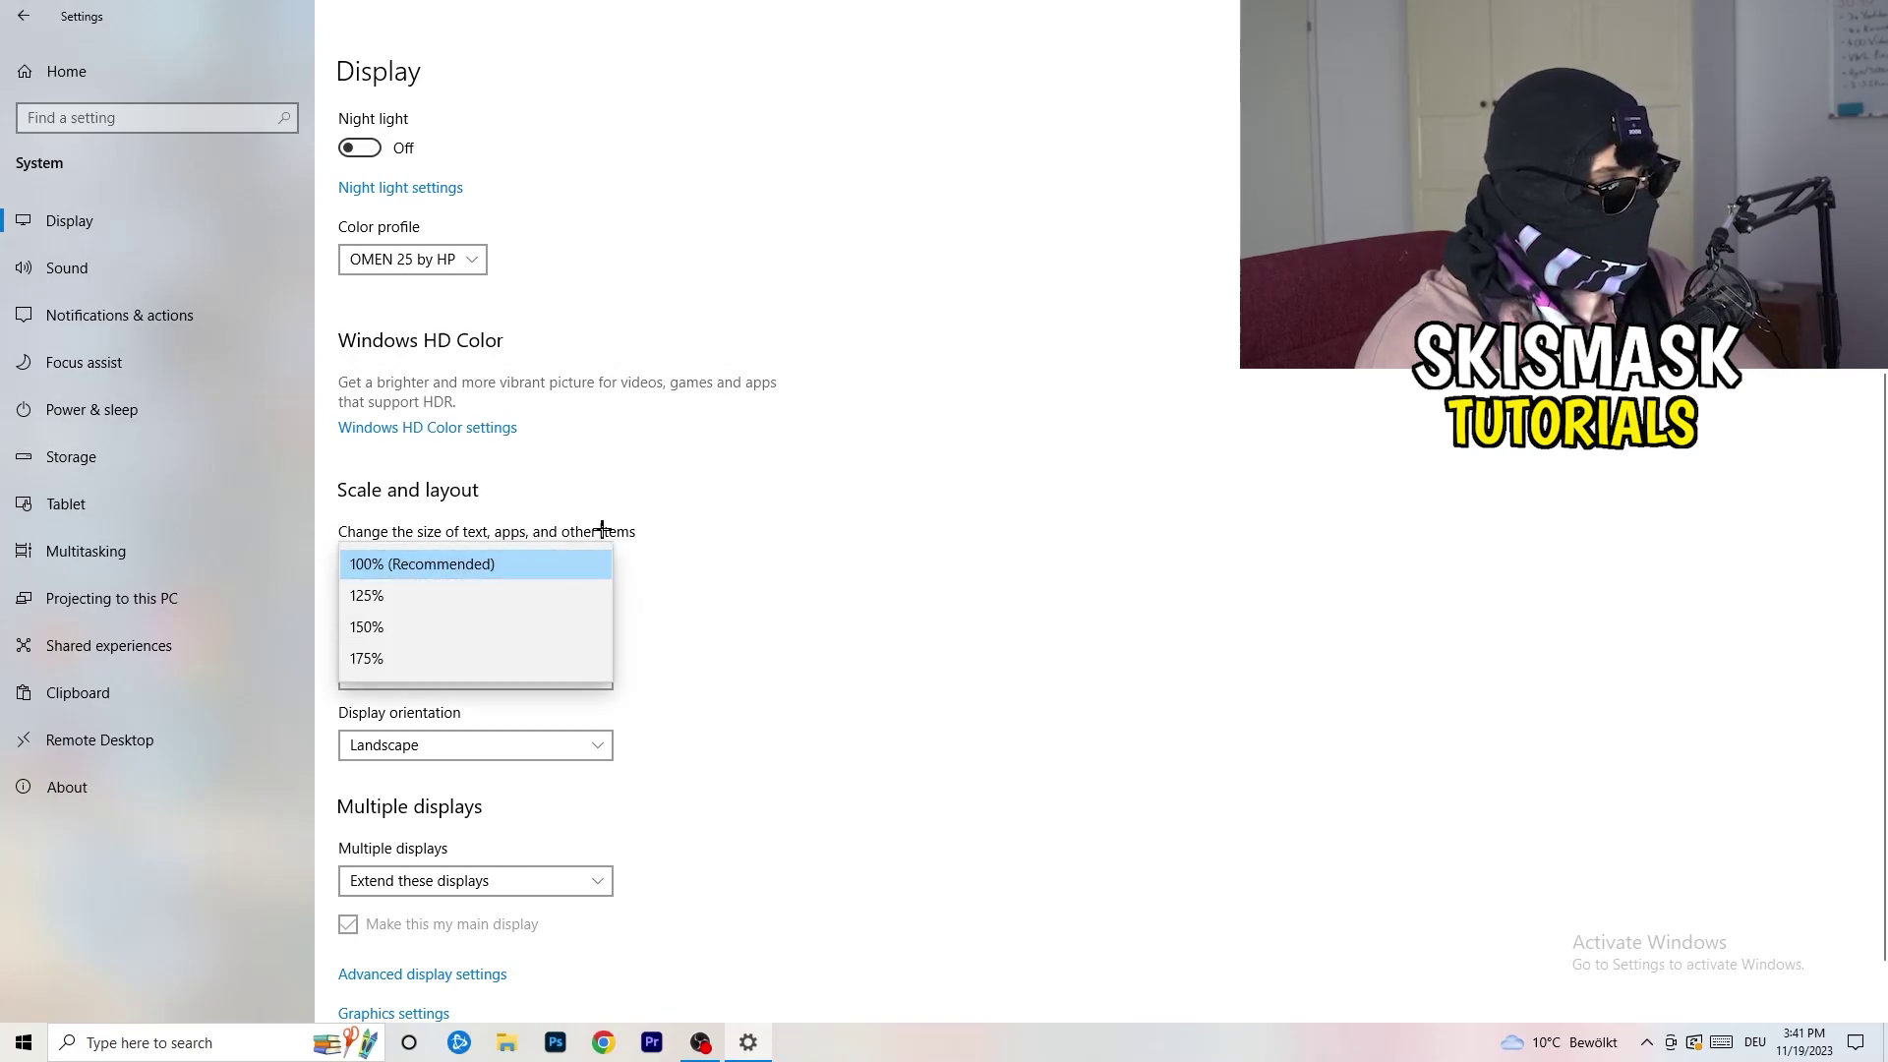
click(665, 532)
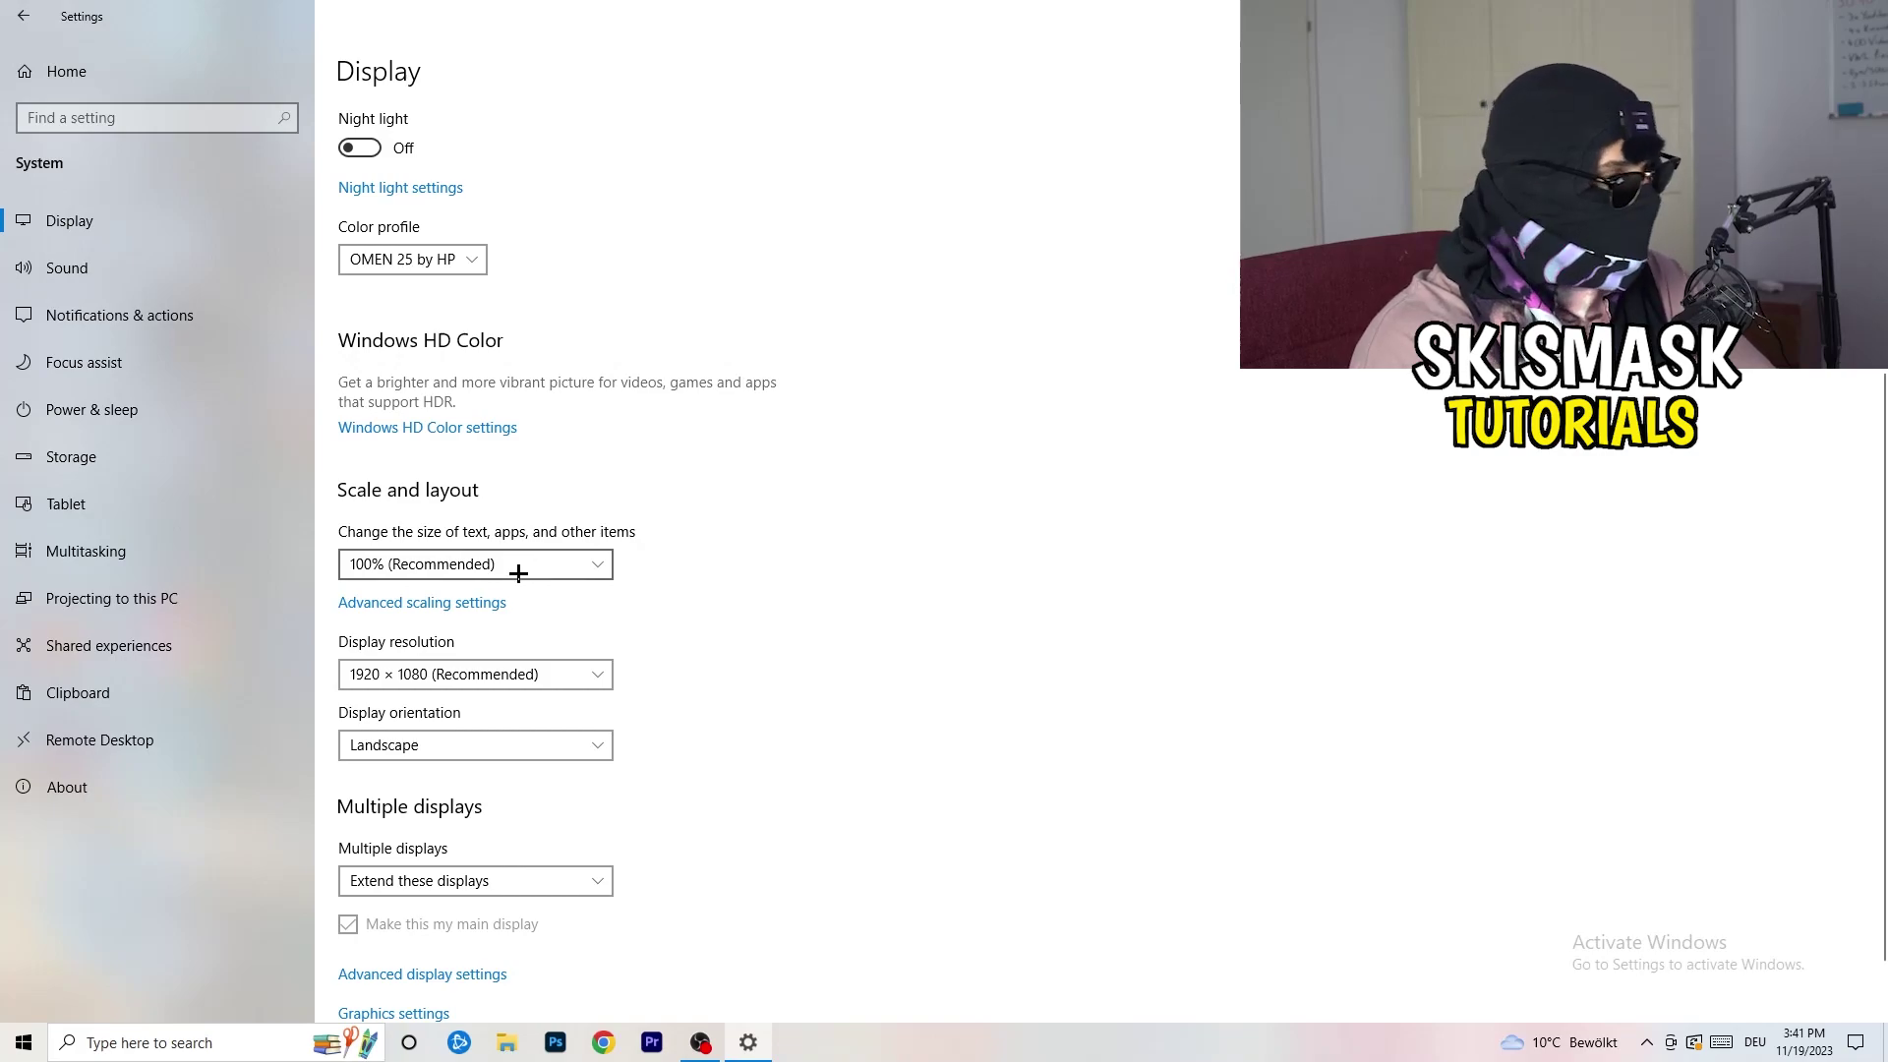
scroll(521, 575, down, 2)
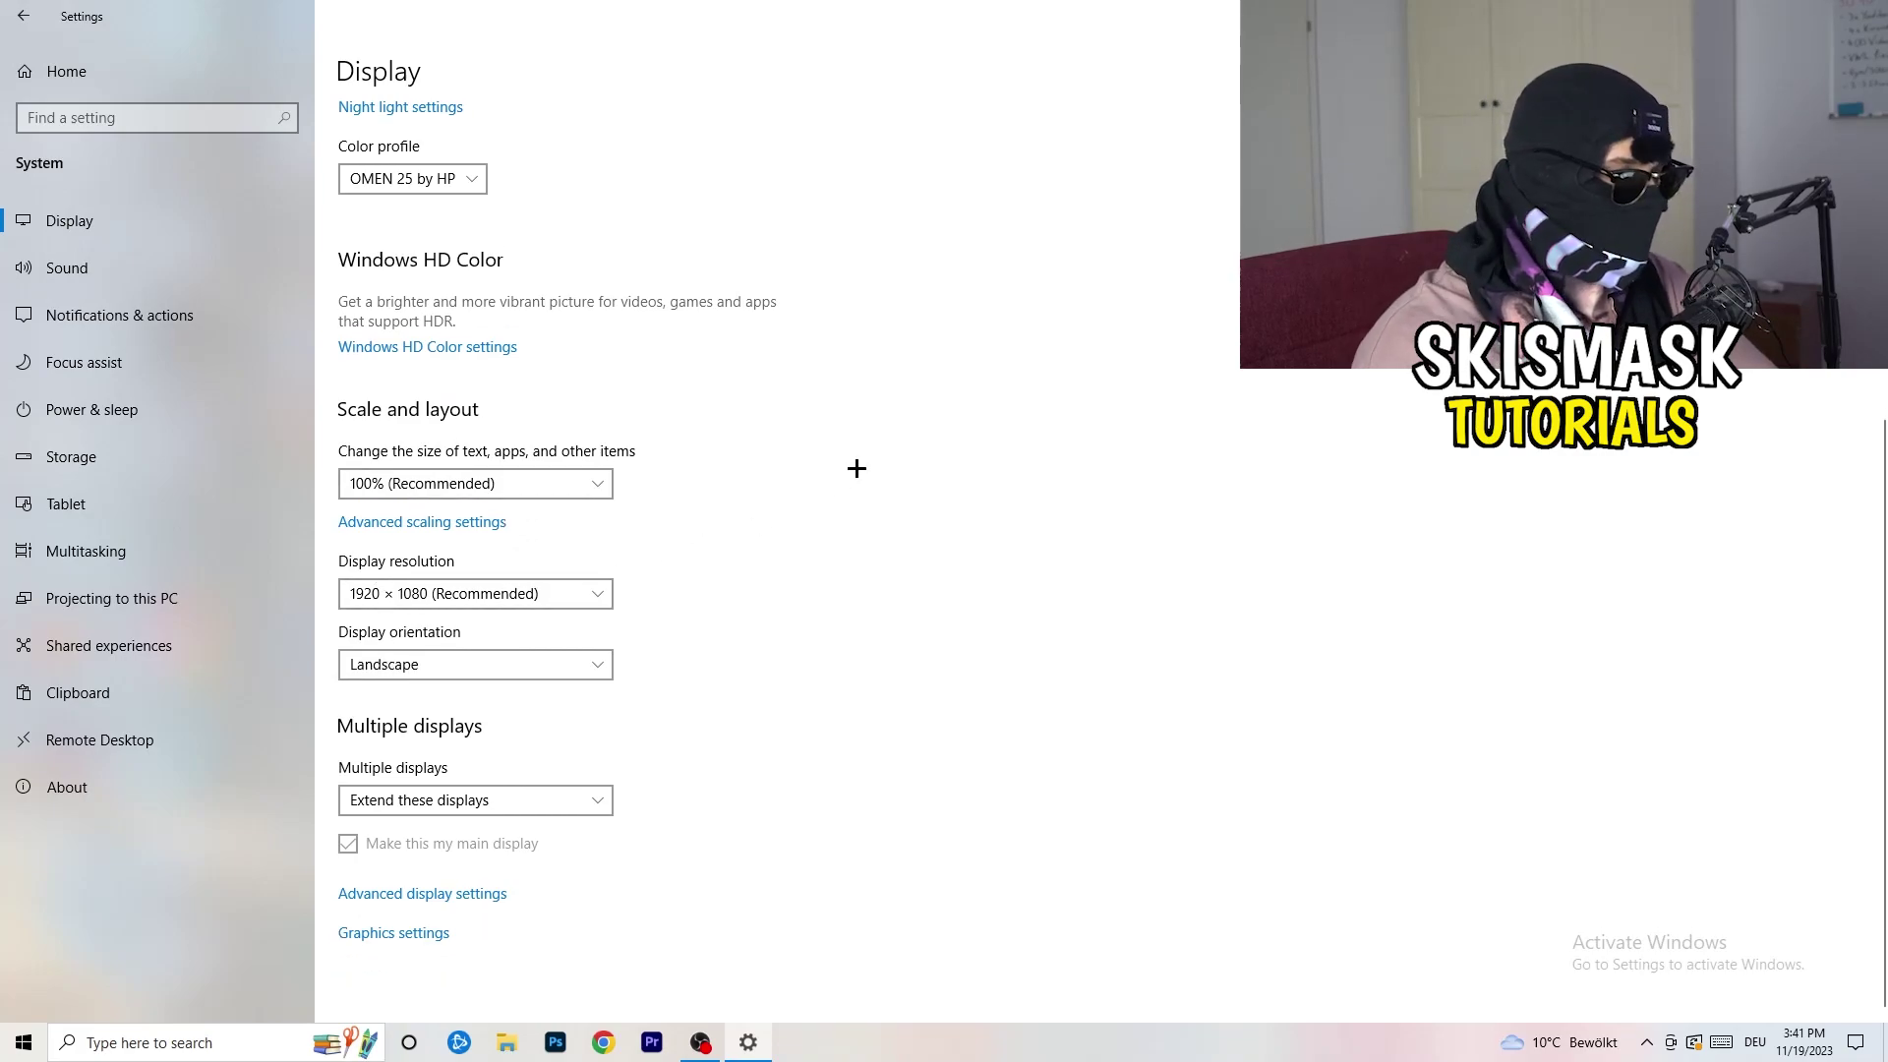
key(space)
key(Escape)
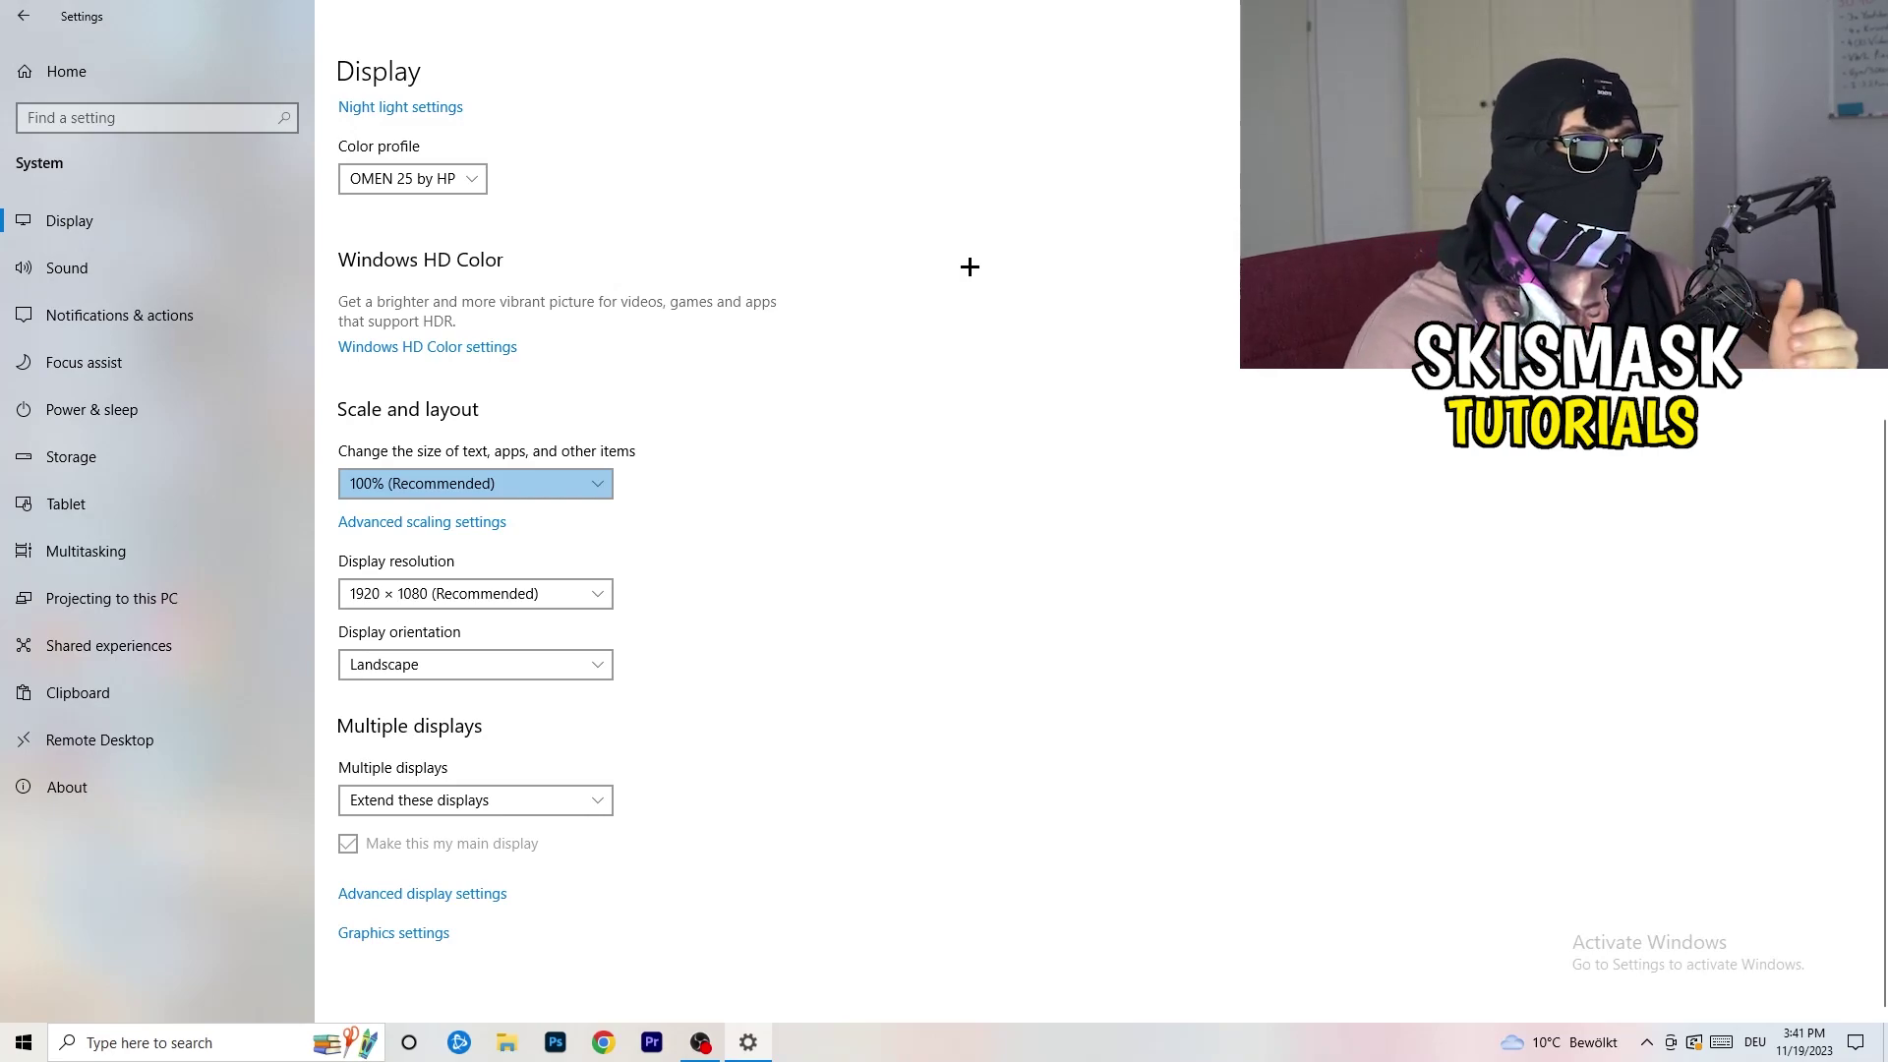
click(588, 588)
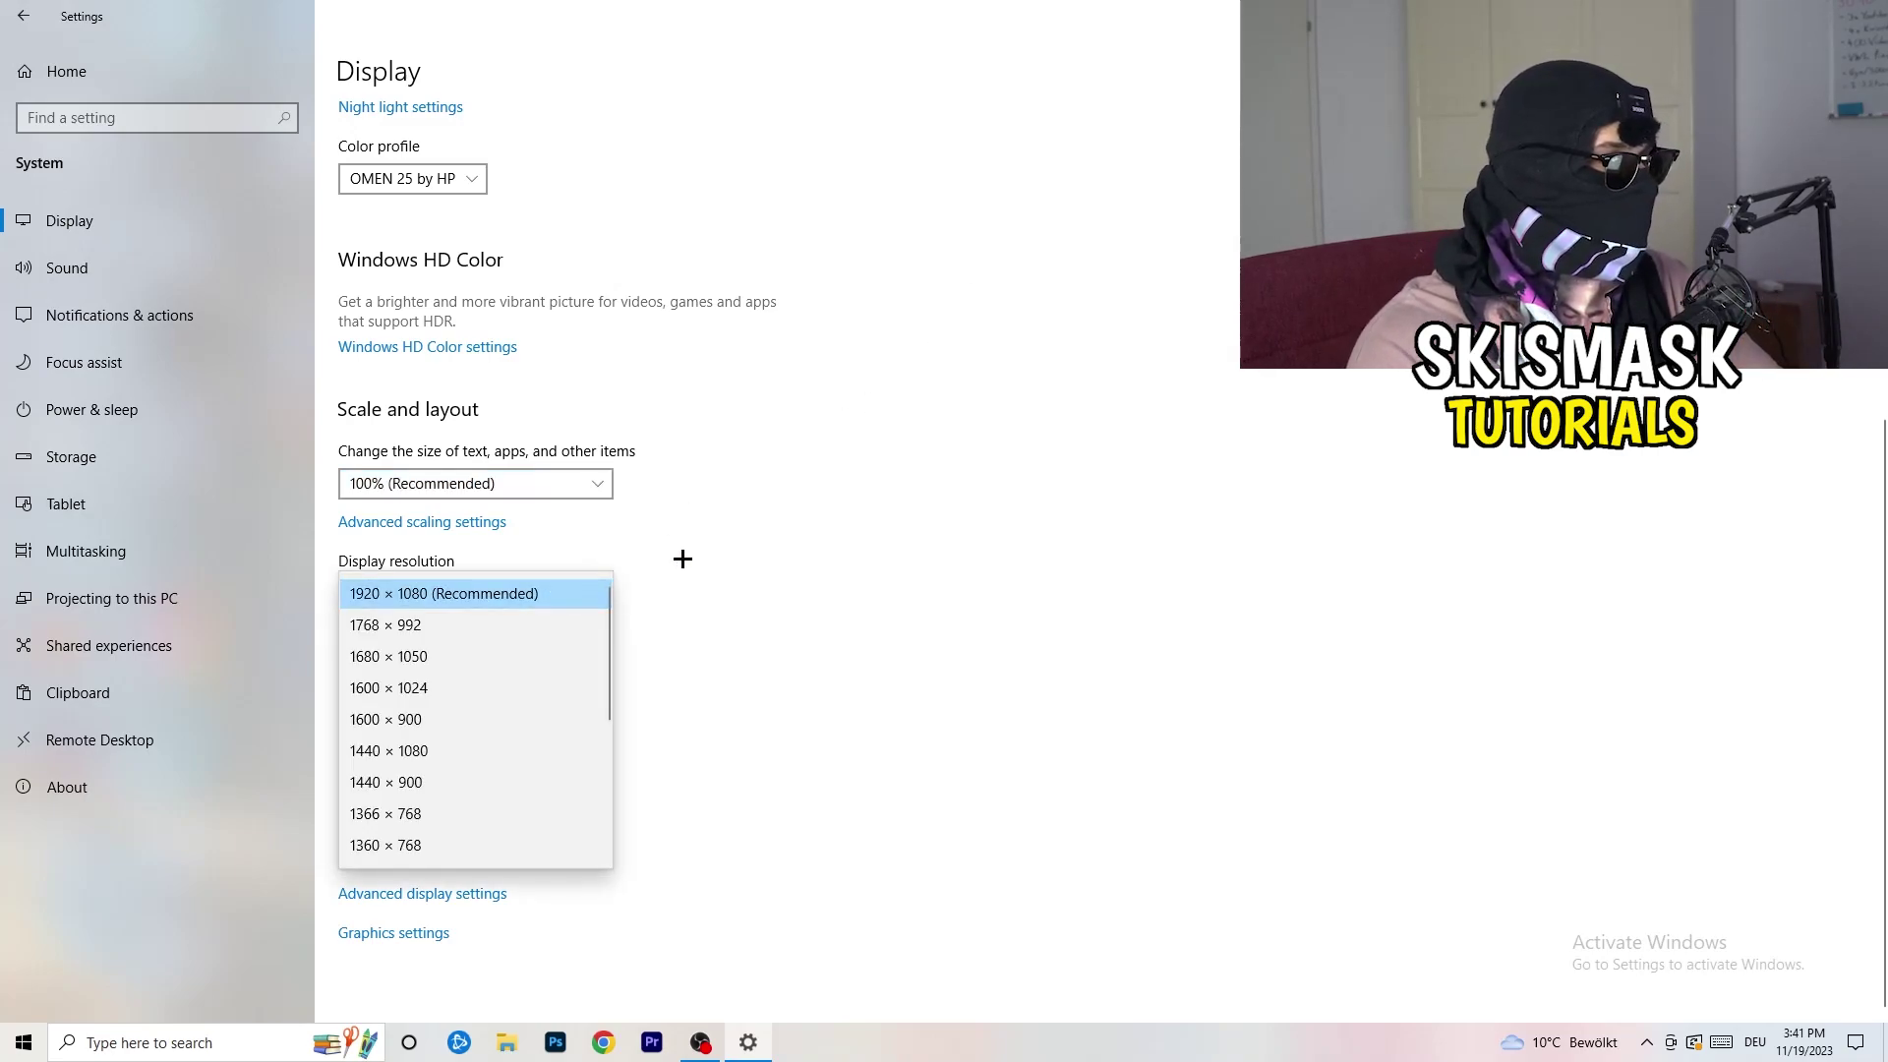
click(683, 560)
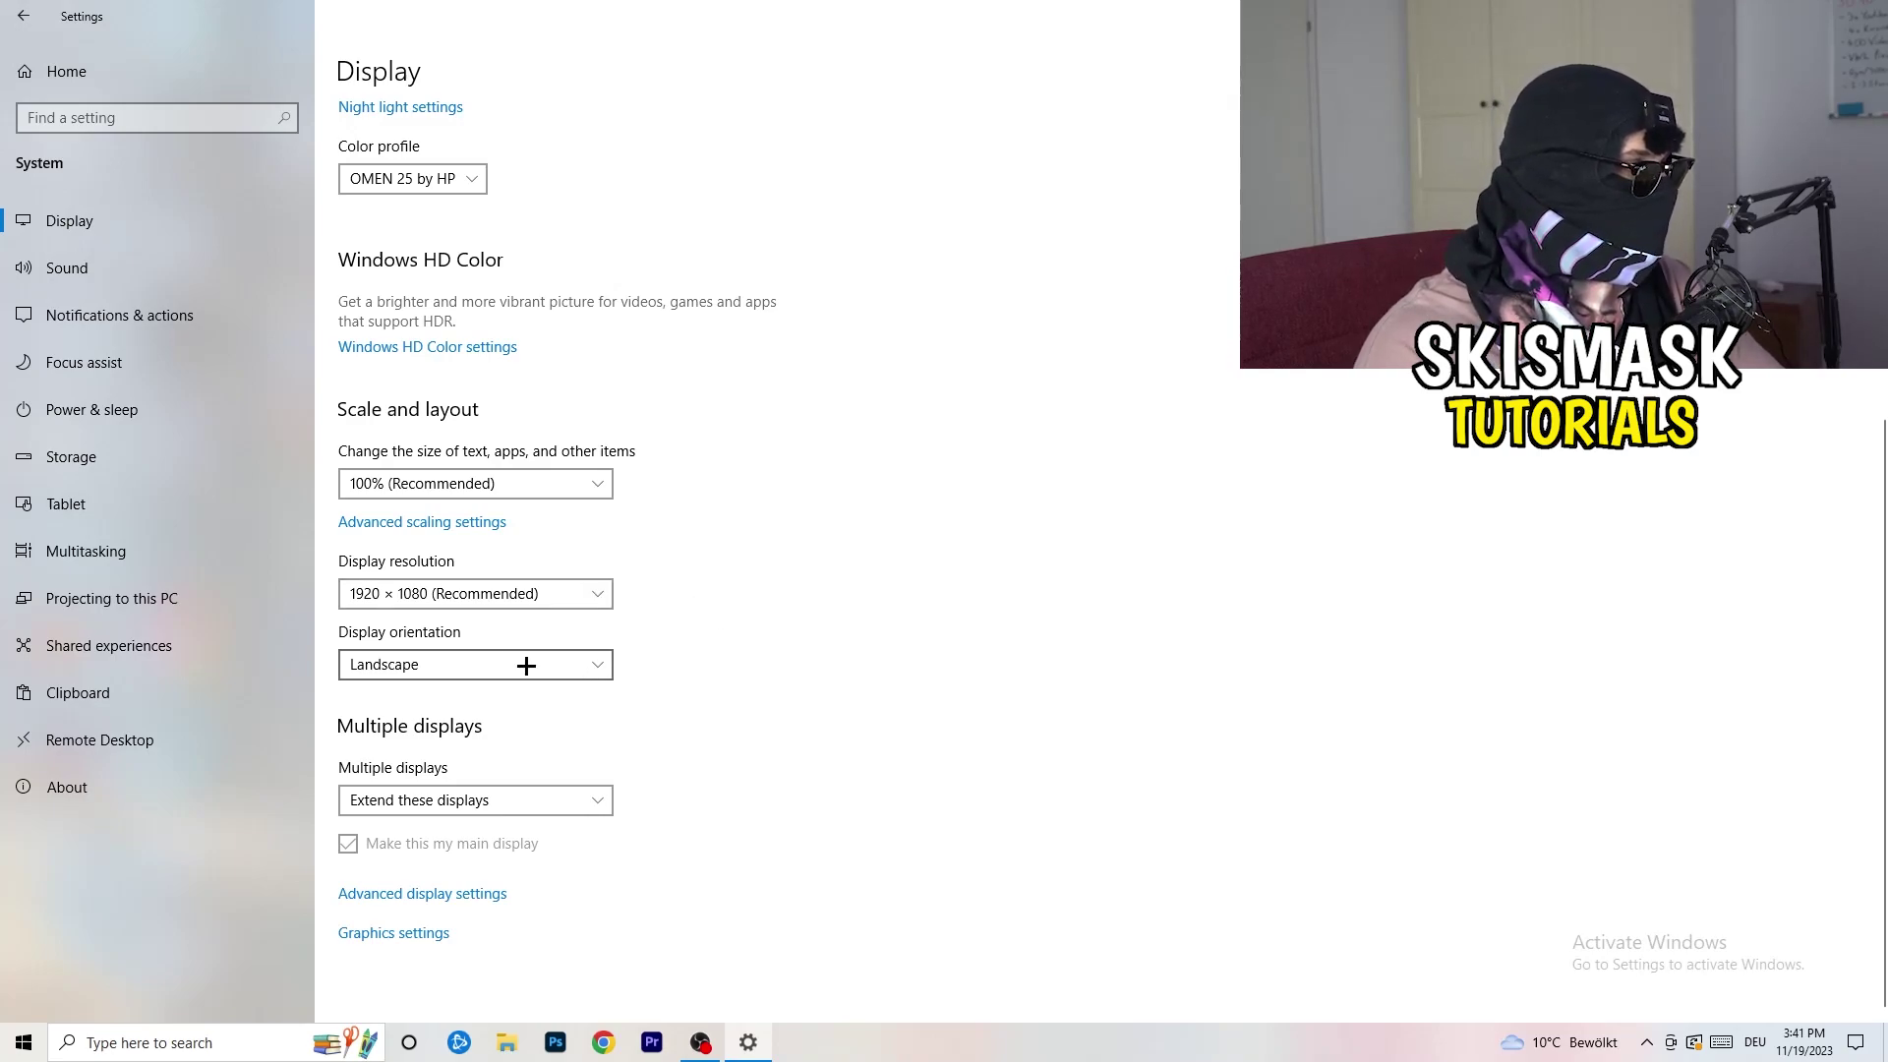
In the Storage Sense configuration, keep the run frequency at every week and turn off deleting temporary files that apps aren't using
click(138, 439)
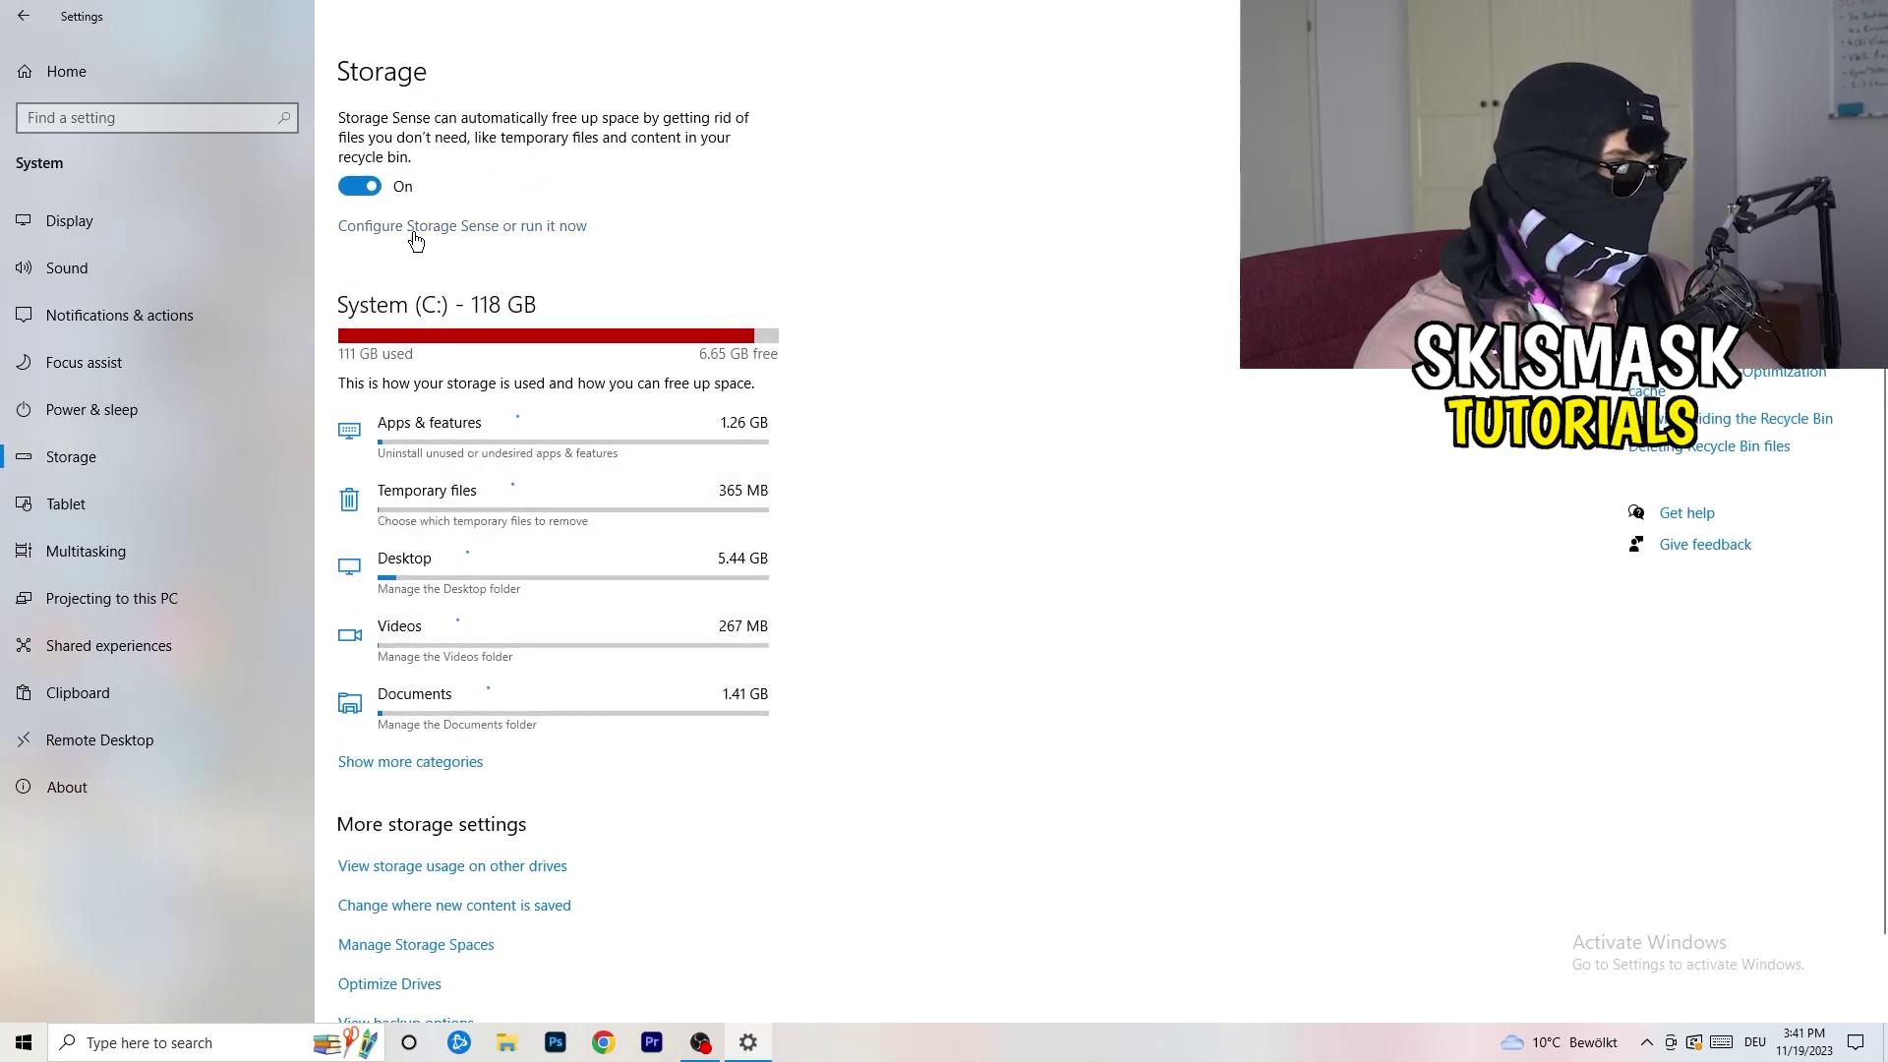
click(410, 231)
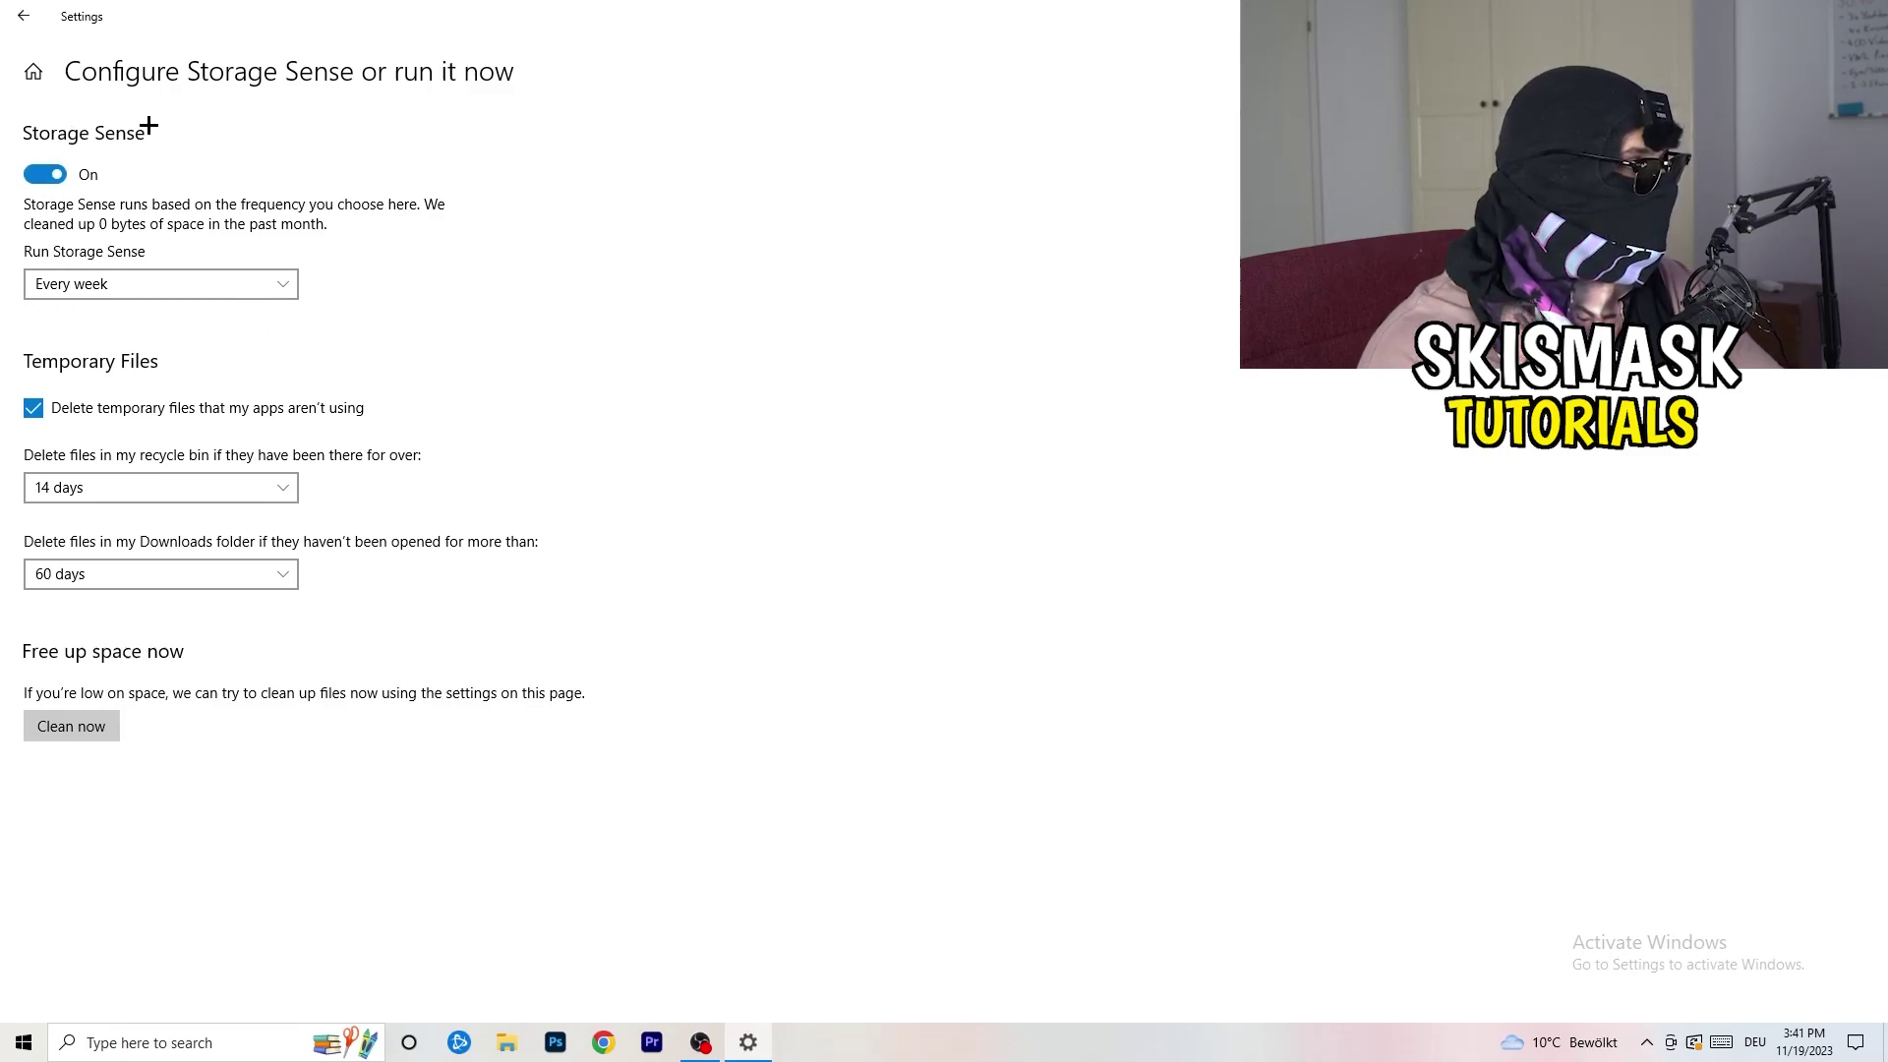
click(148, 284)
click(147, 283)
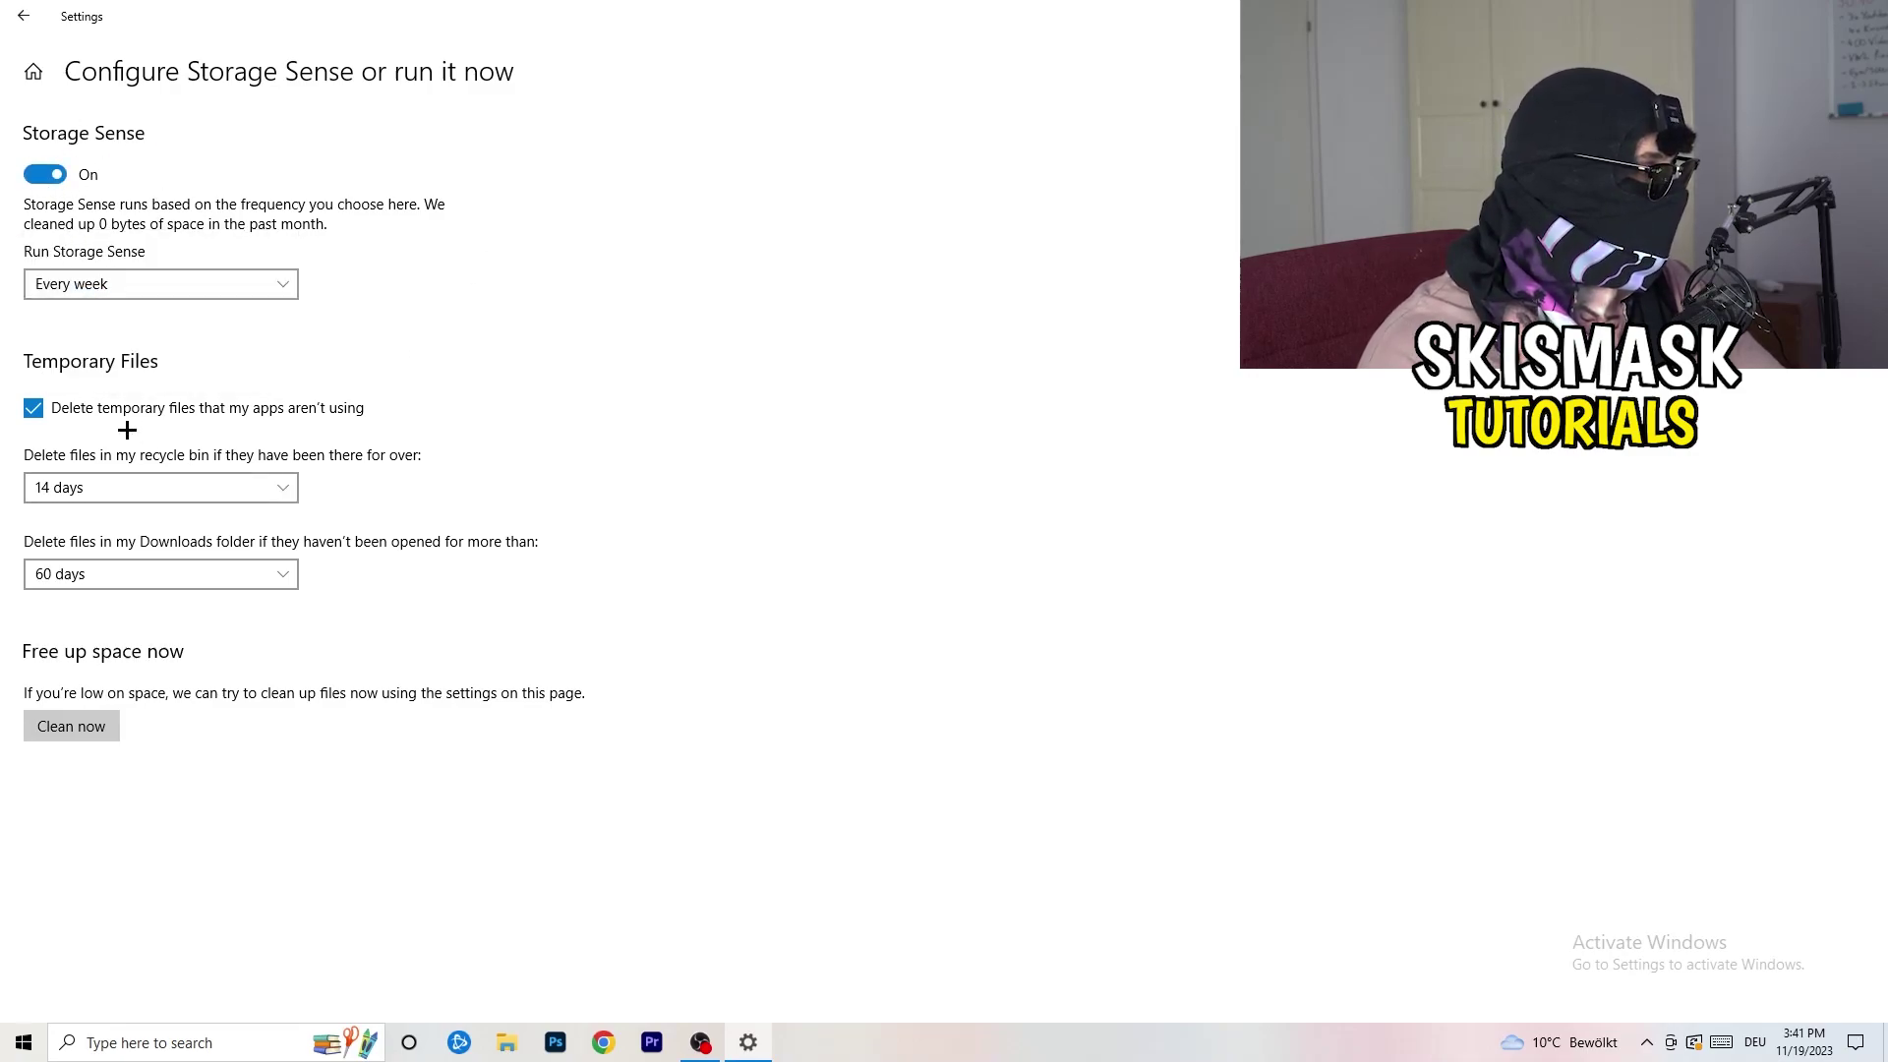
click(152, 413)
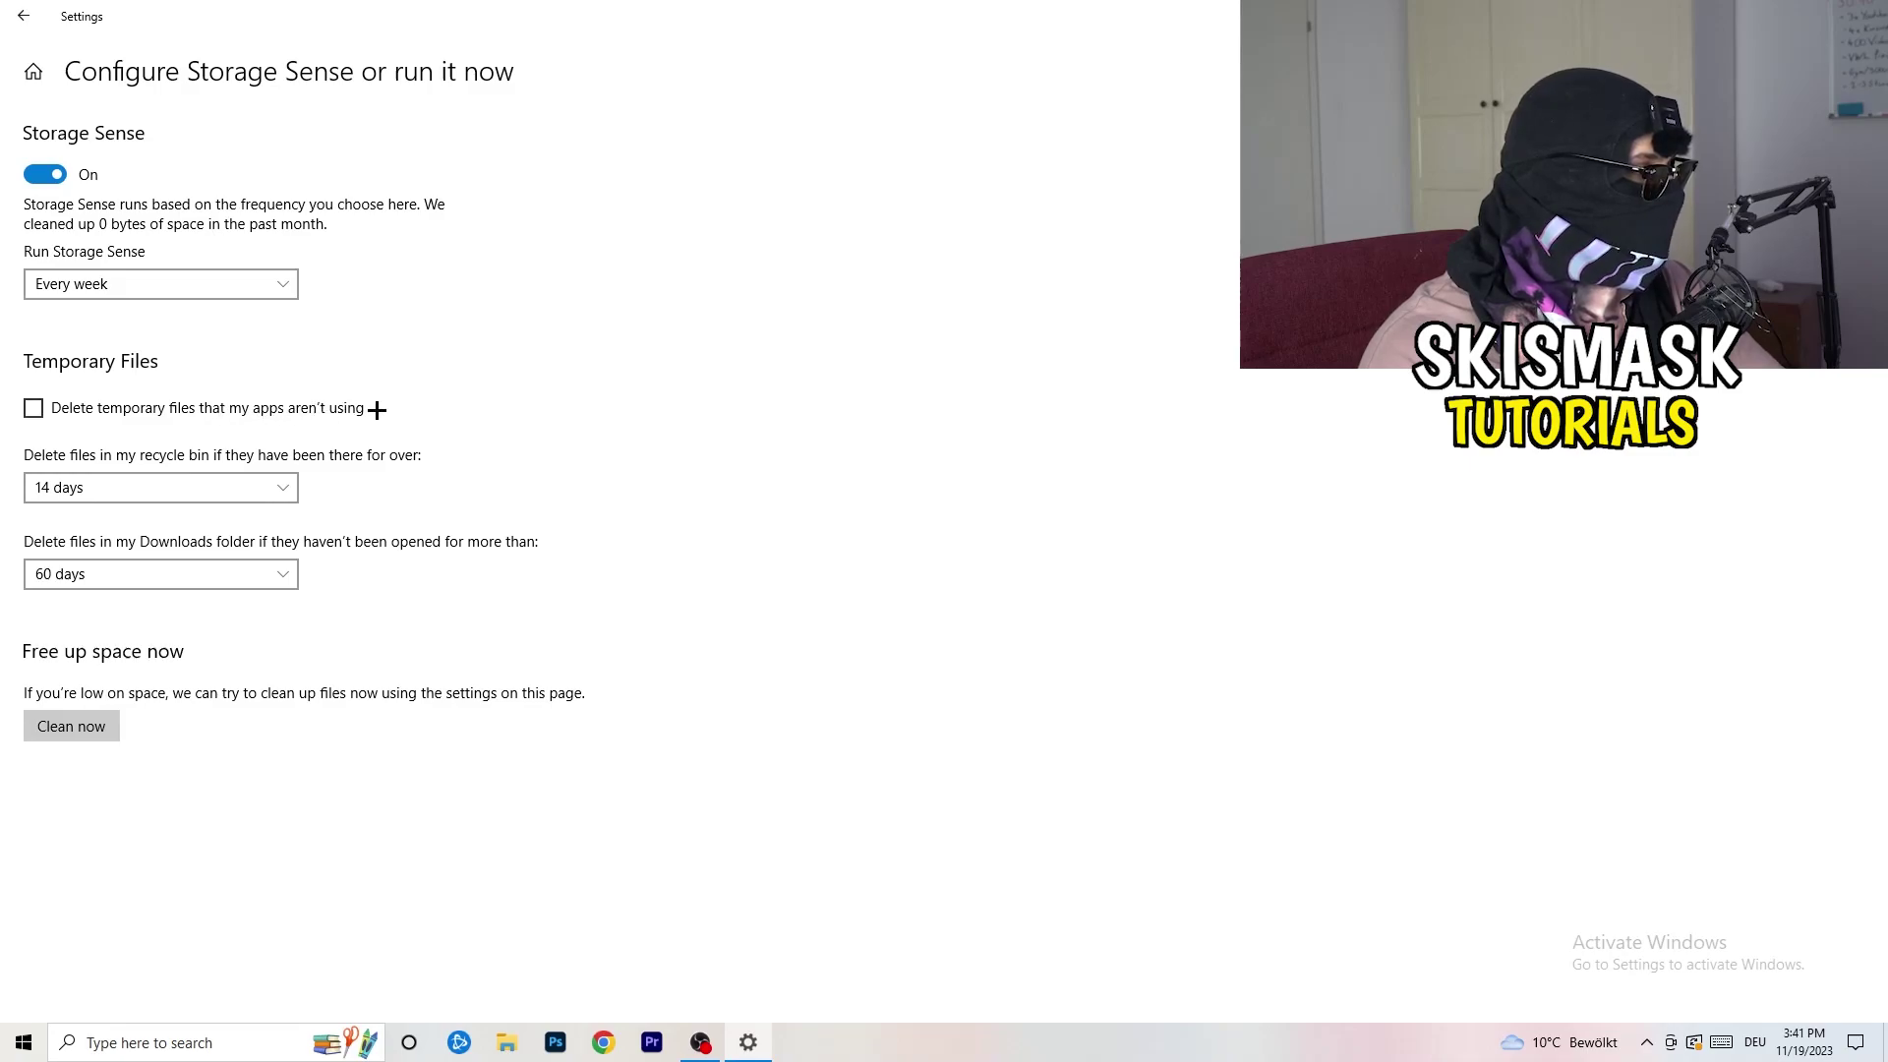
Keep the recycle bin cleanup period at 14 days and return to the Storage settings
click(114, 484)
click(114, 483)
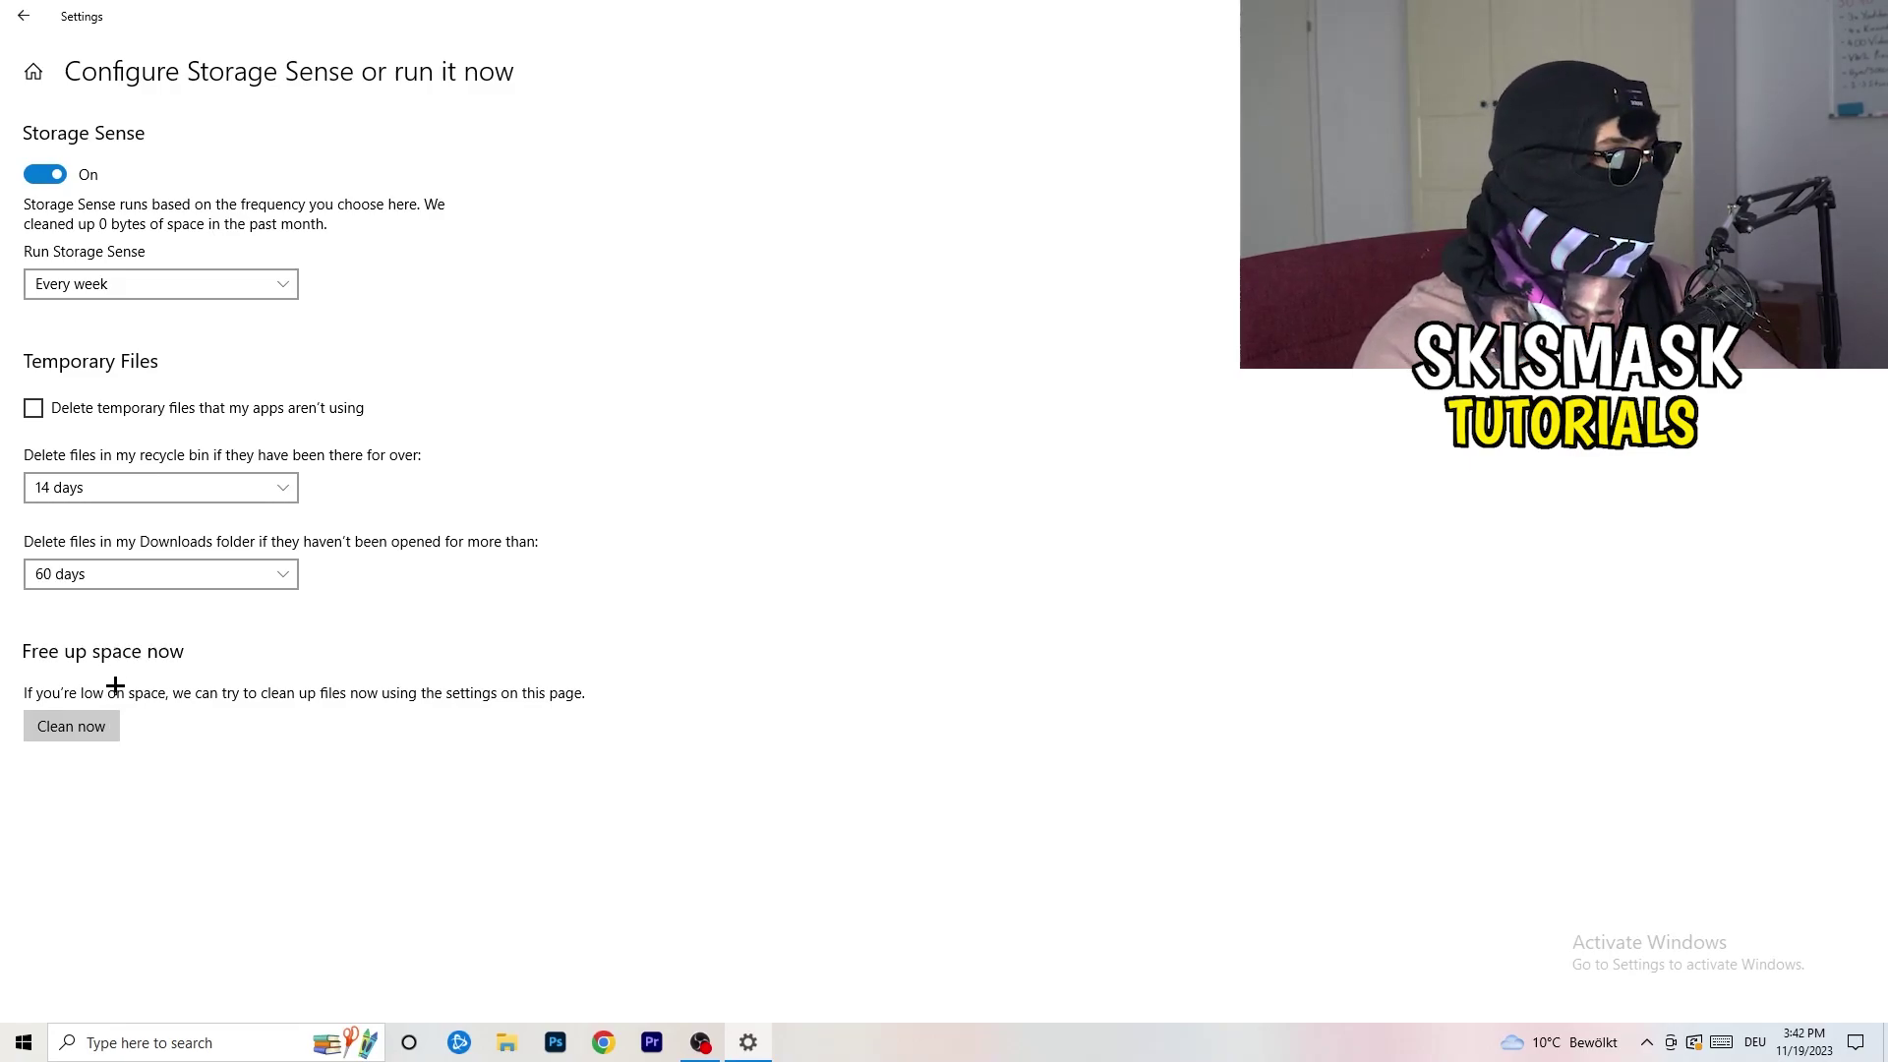
click(22, 16)
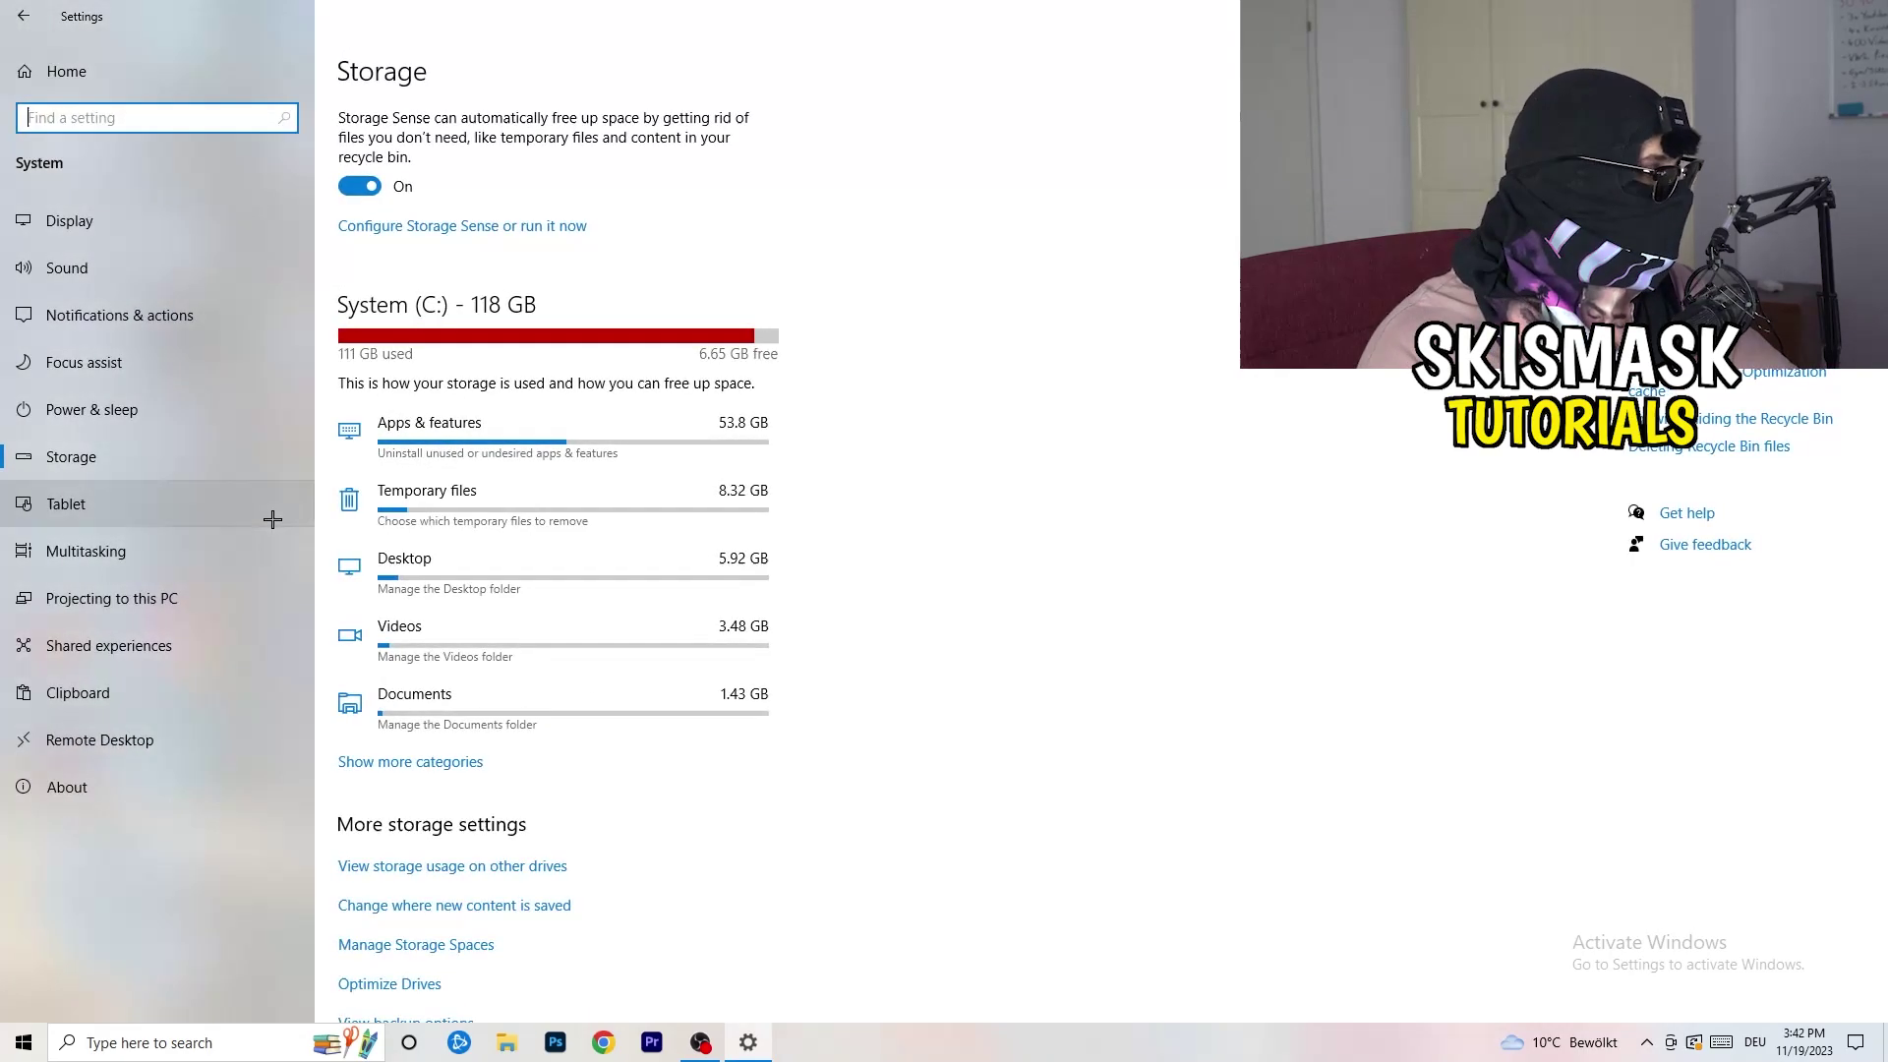
Examine the available power plans, including the additional ones, from the Power & sleep settings, and close Power Options and Settings
click(219, 421)
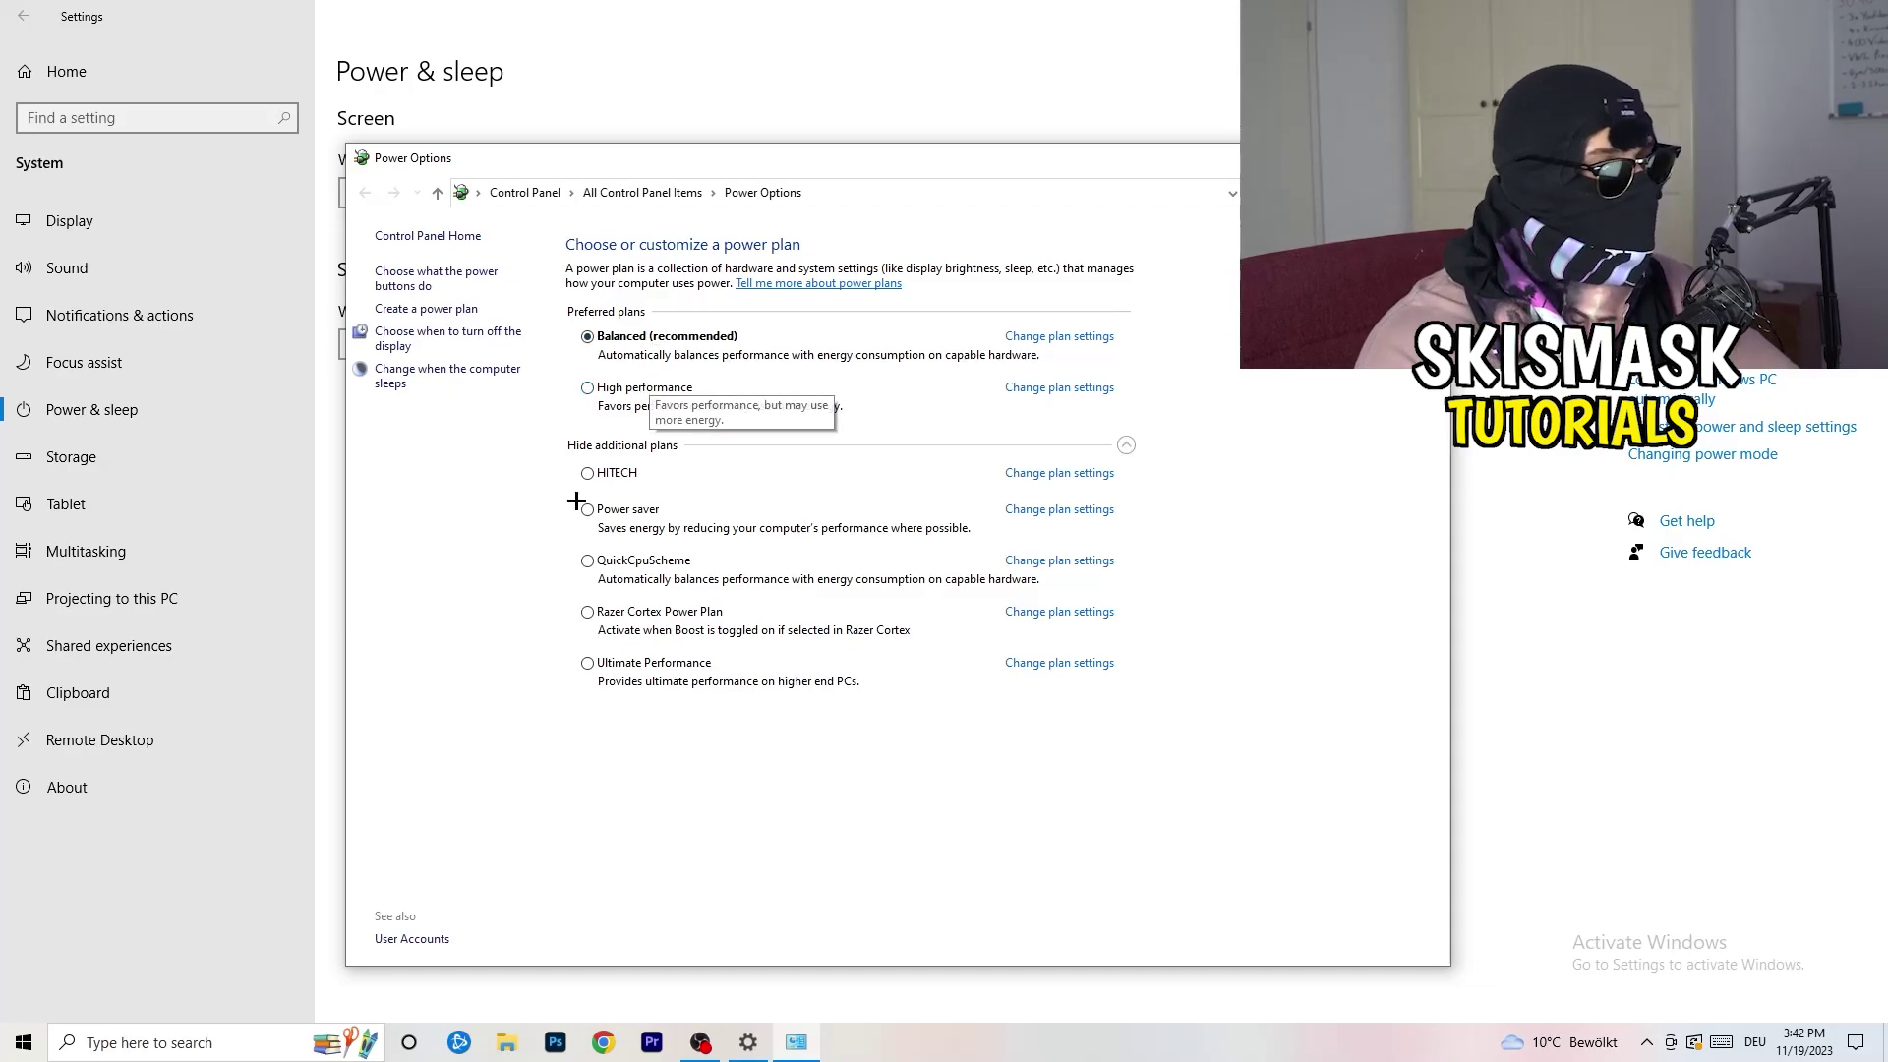
click(725, 447)
click(1127, 445)
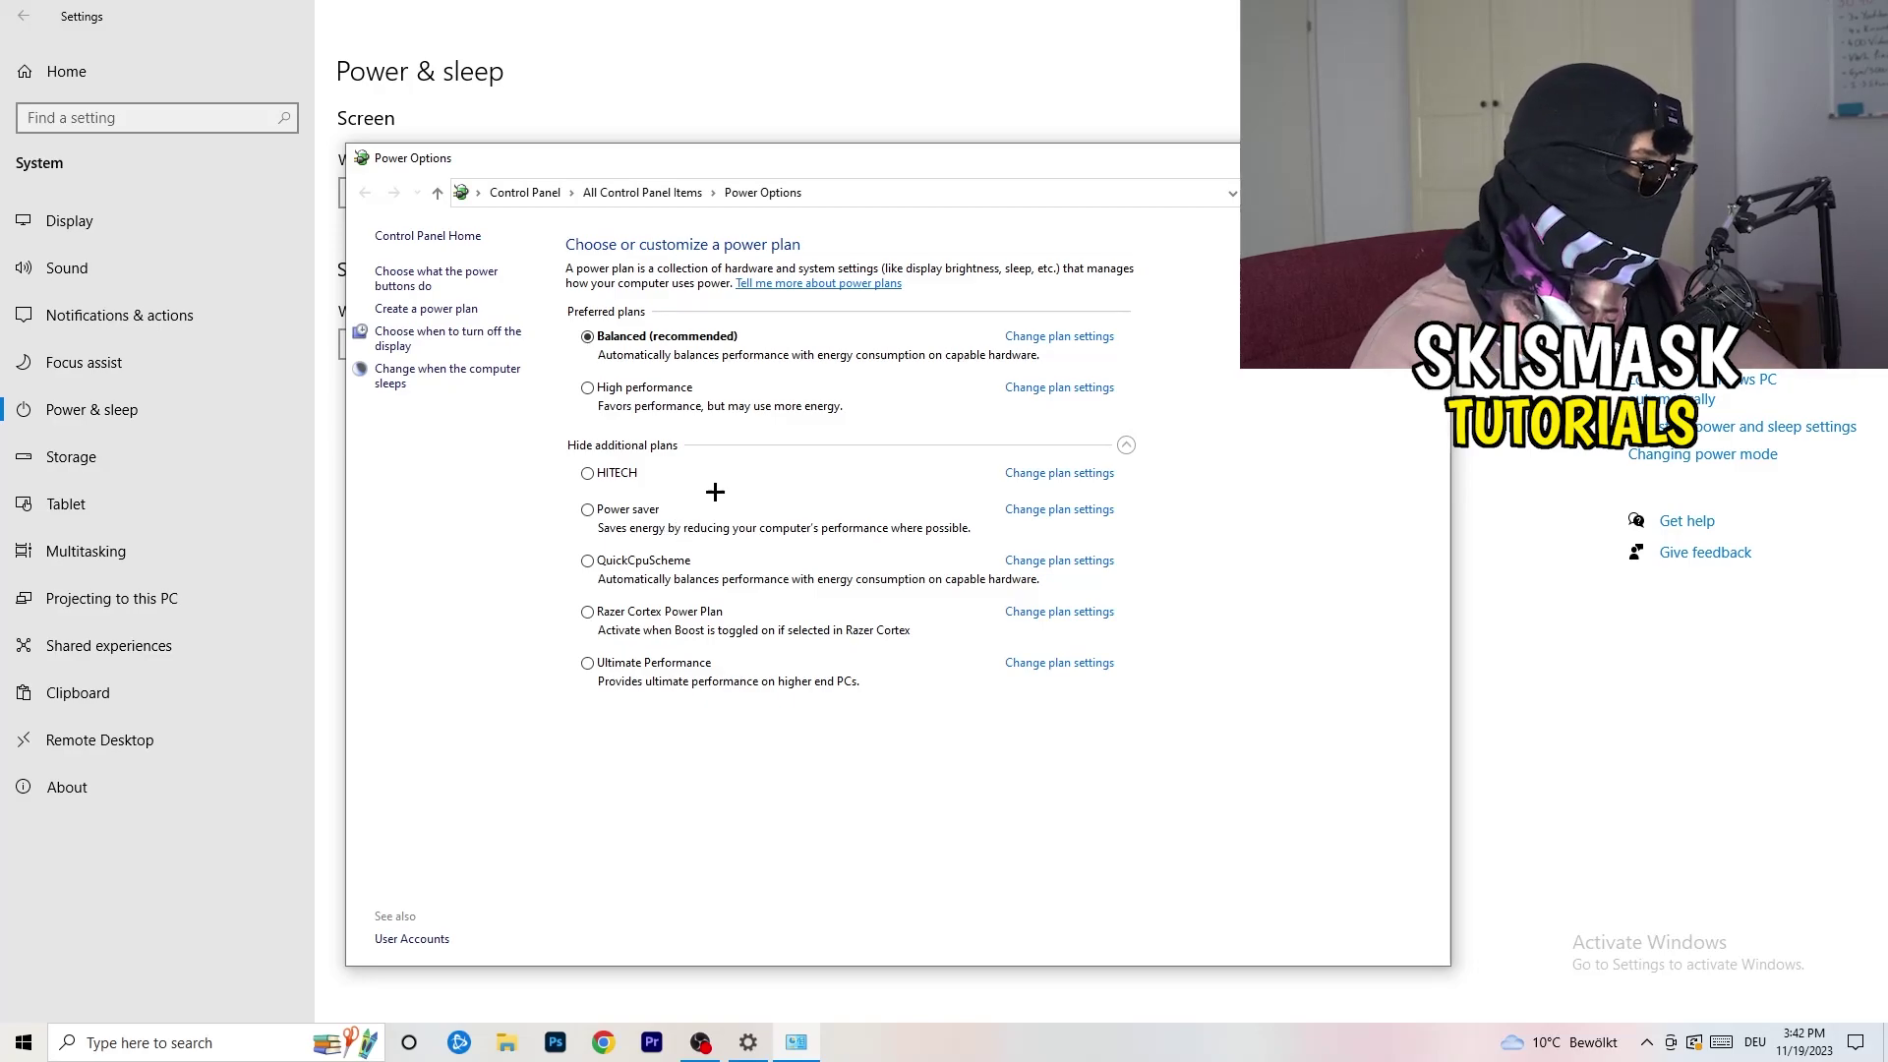
key(alt+F4)
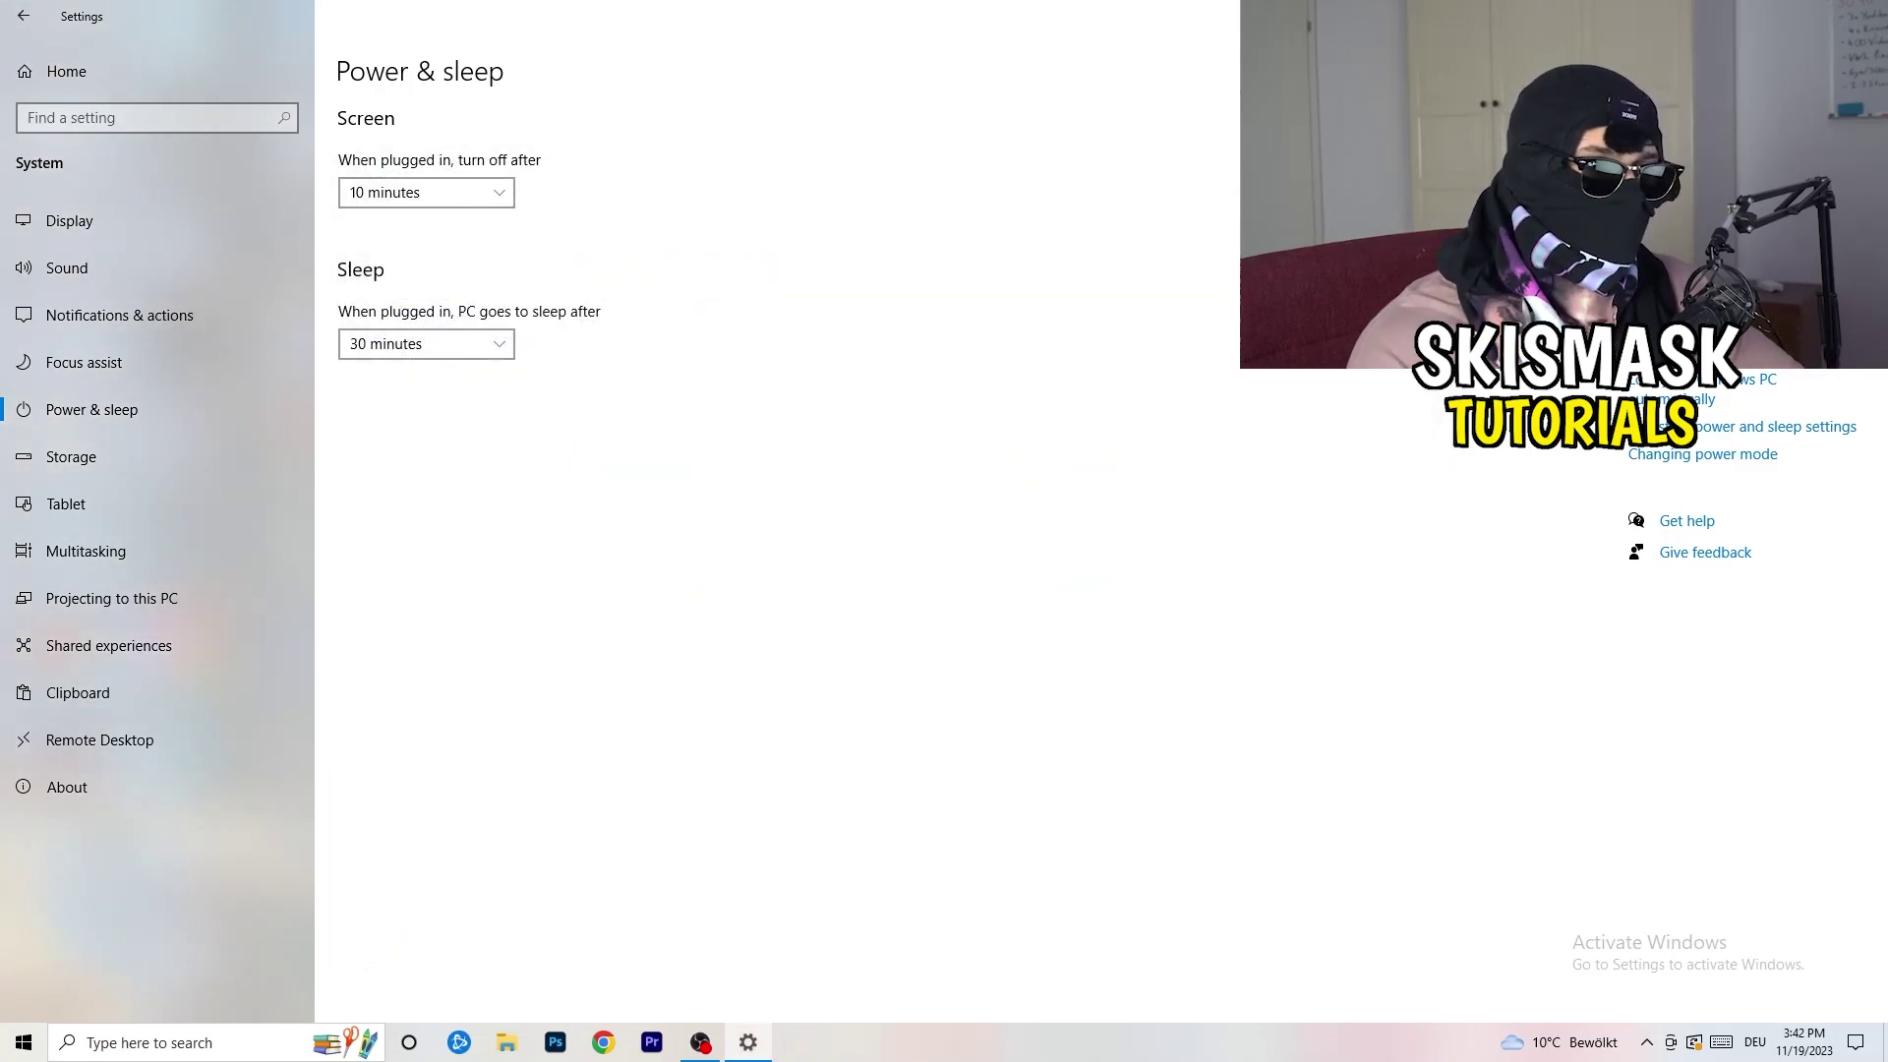
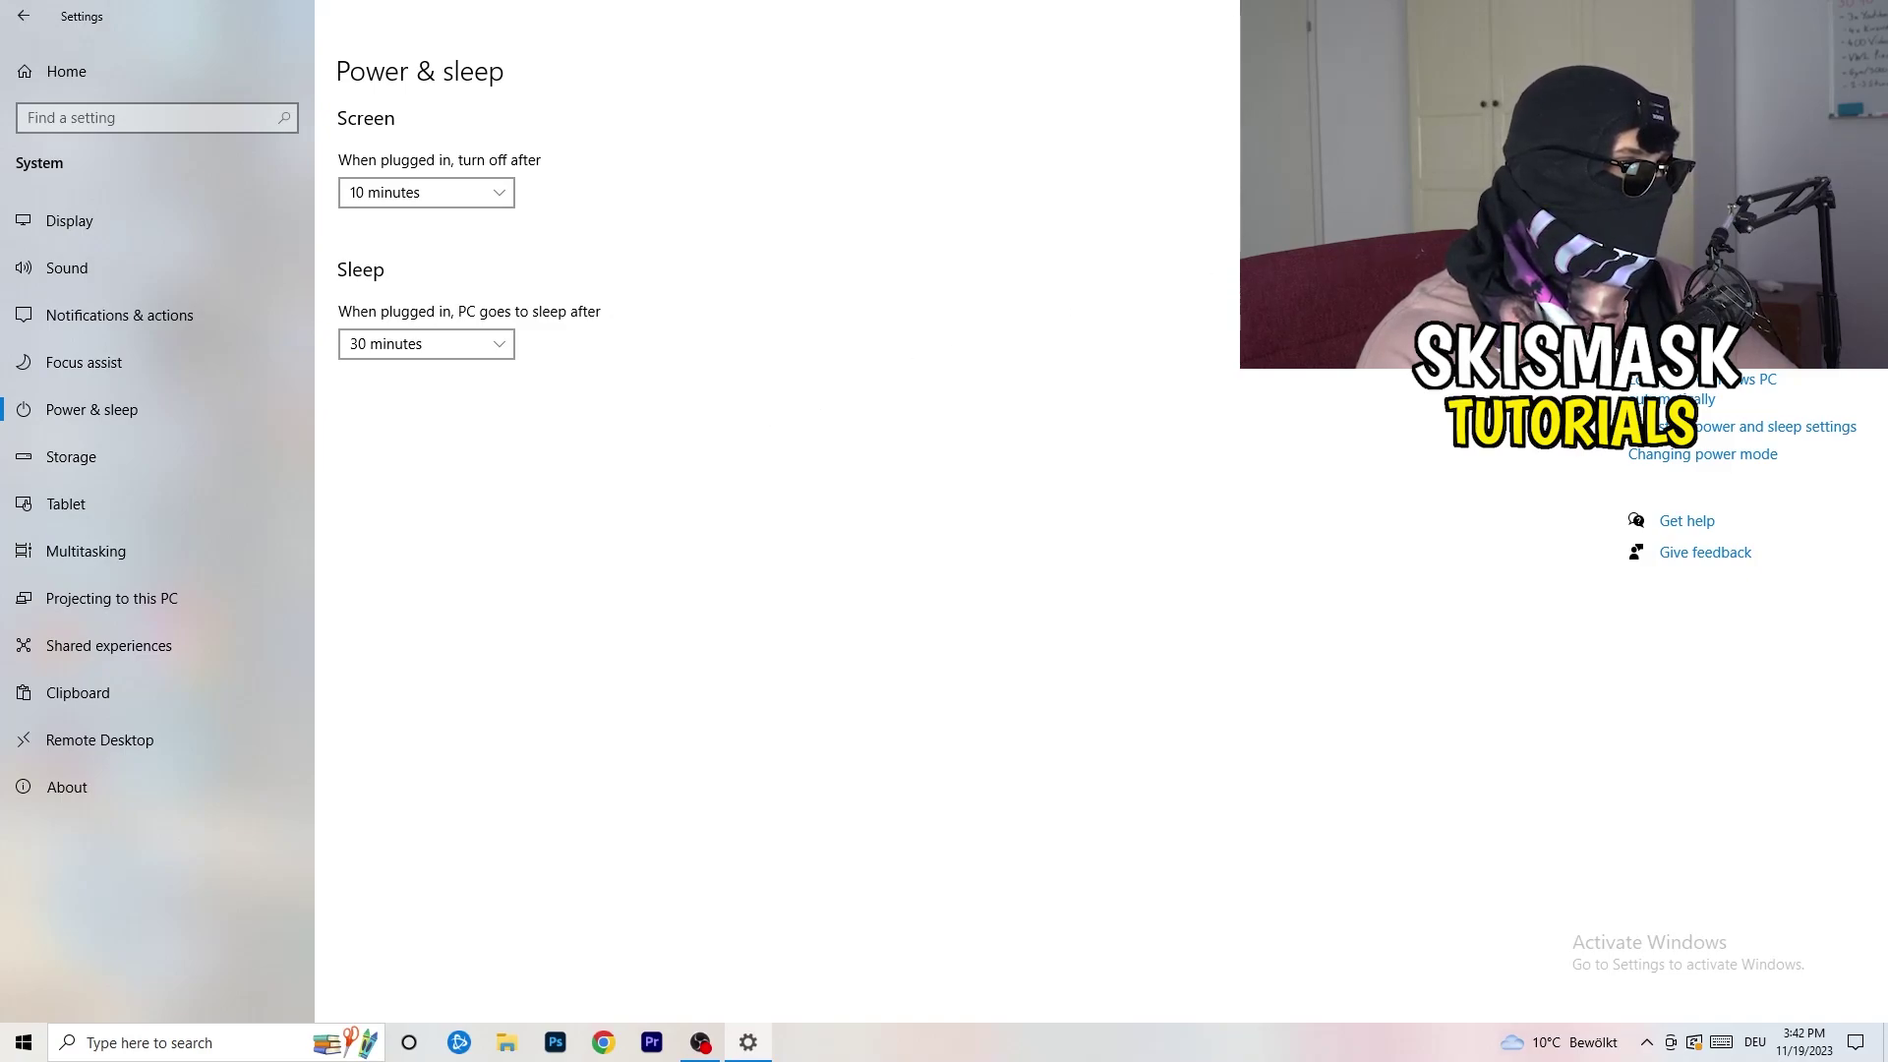
key(alt+F4)
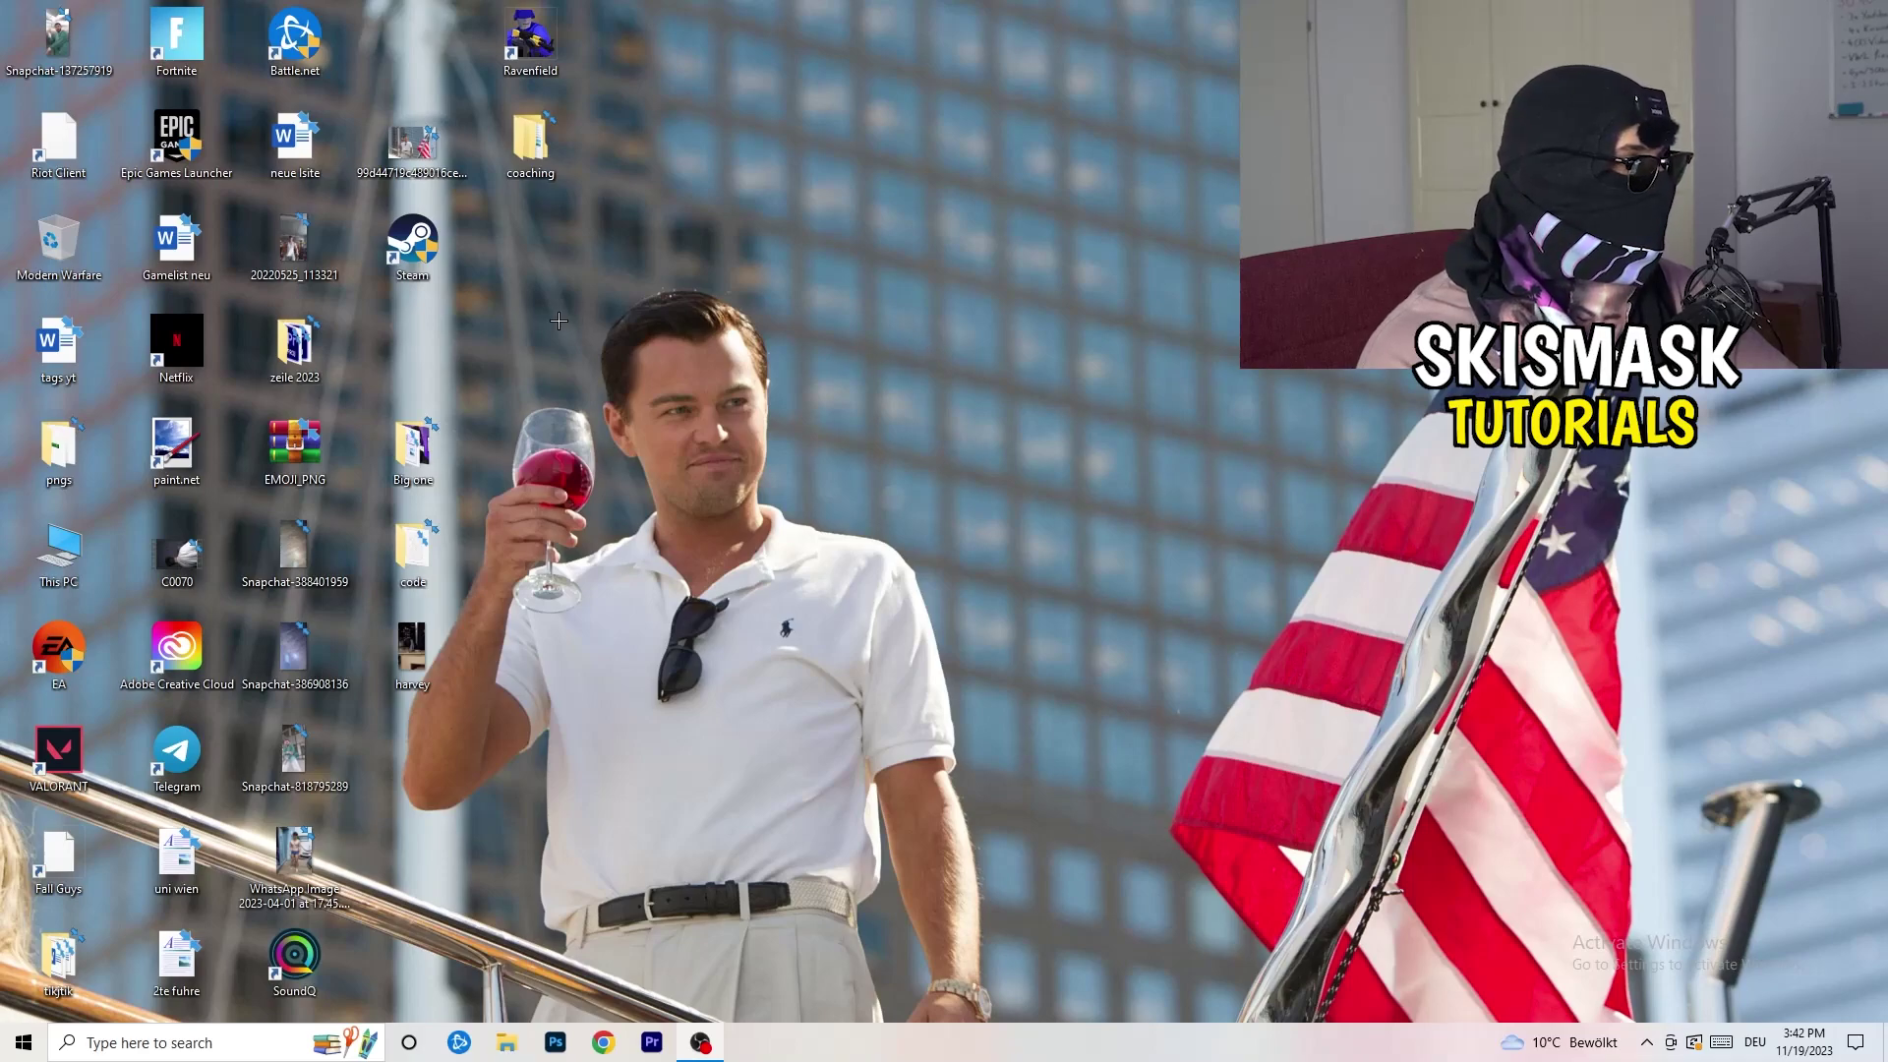
Move the Steam shortcut to an empty area of the desktop and open its properties
drag(413, 241, 1003, 342)
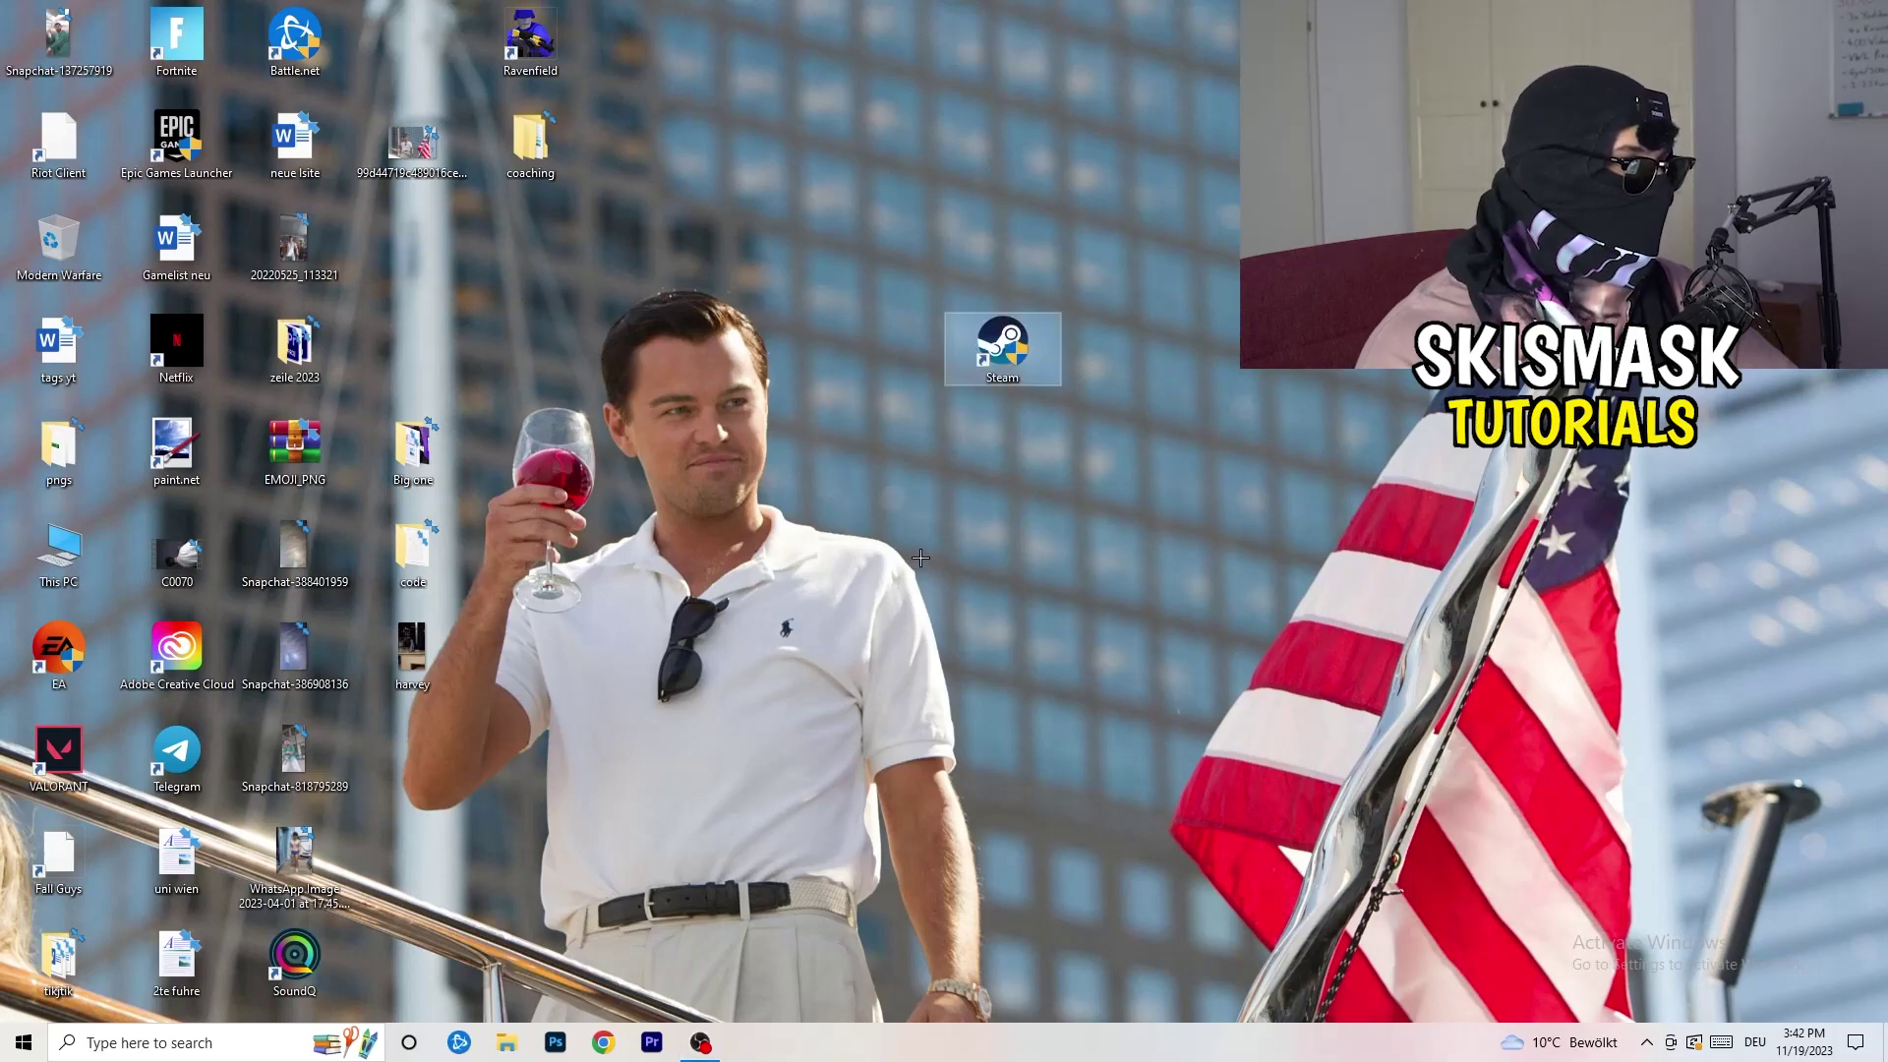
right_click(989, 356)
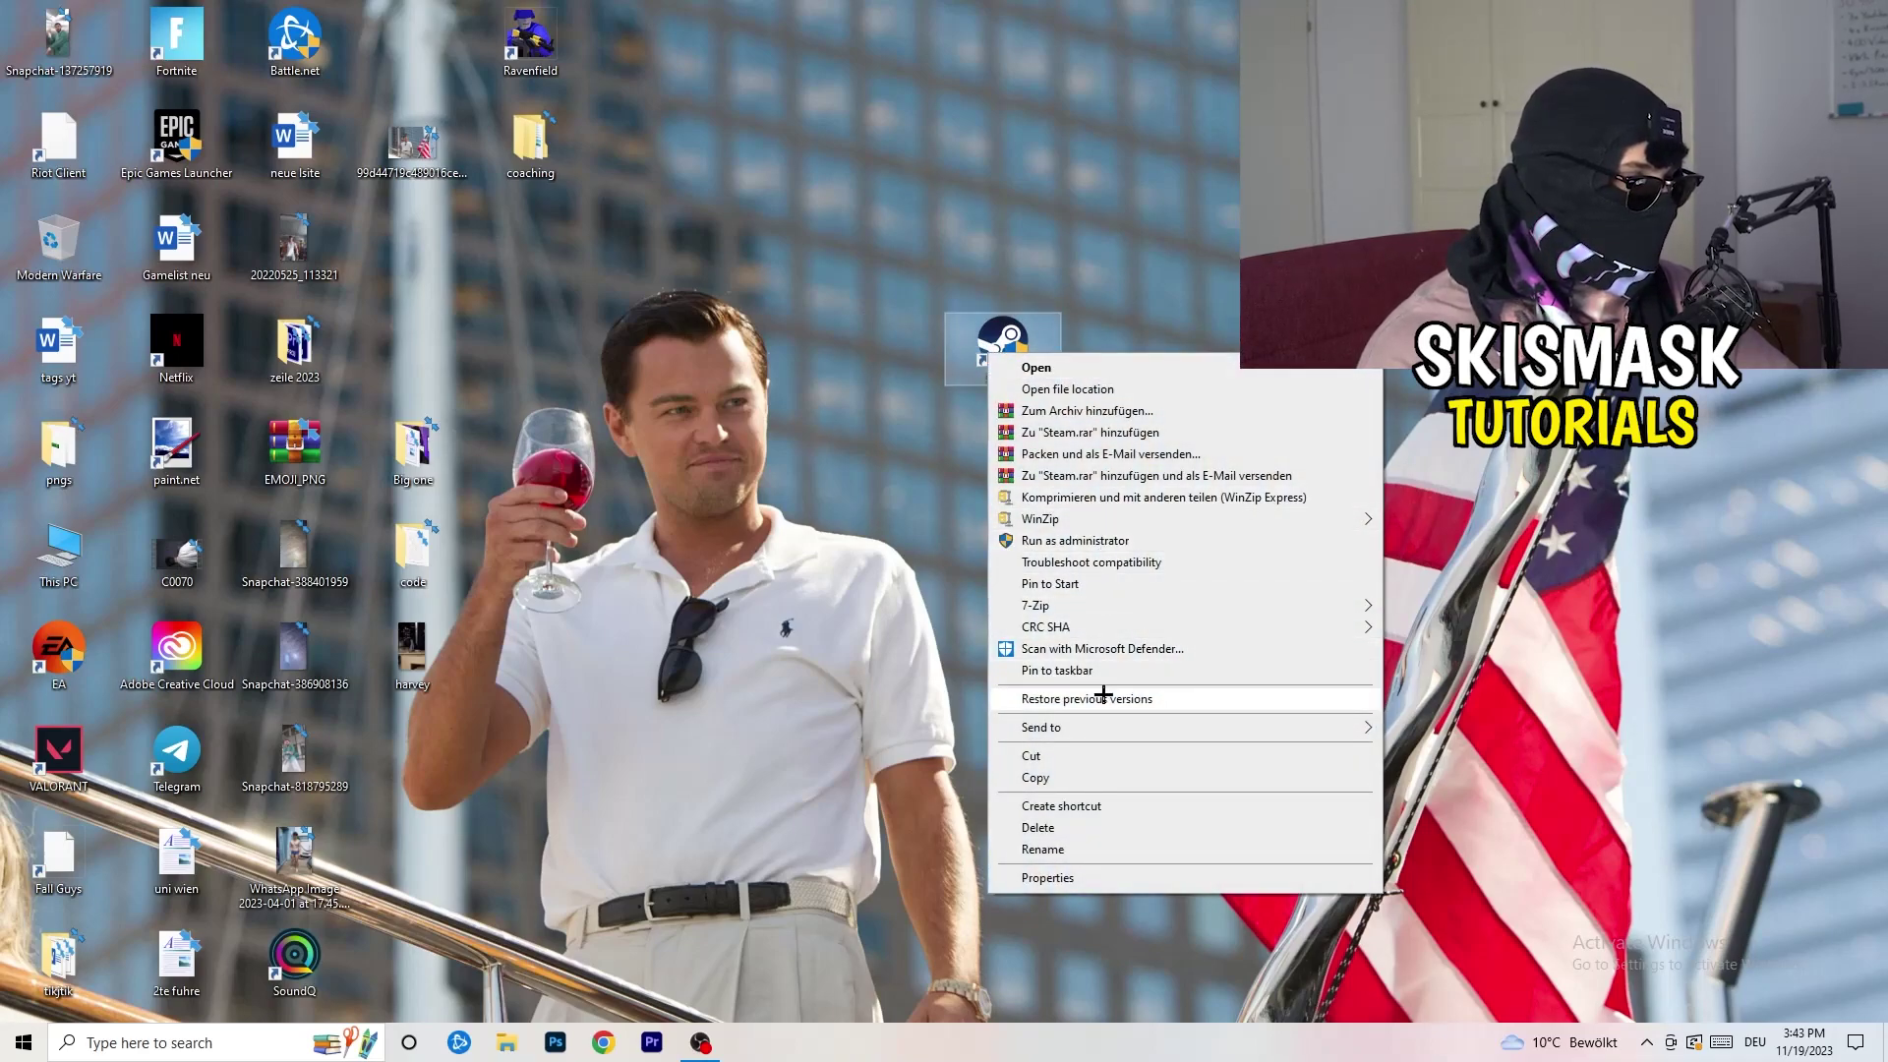
click(1080, 879)
drag(1100, 361, 909, 274)
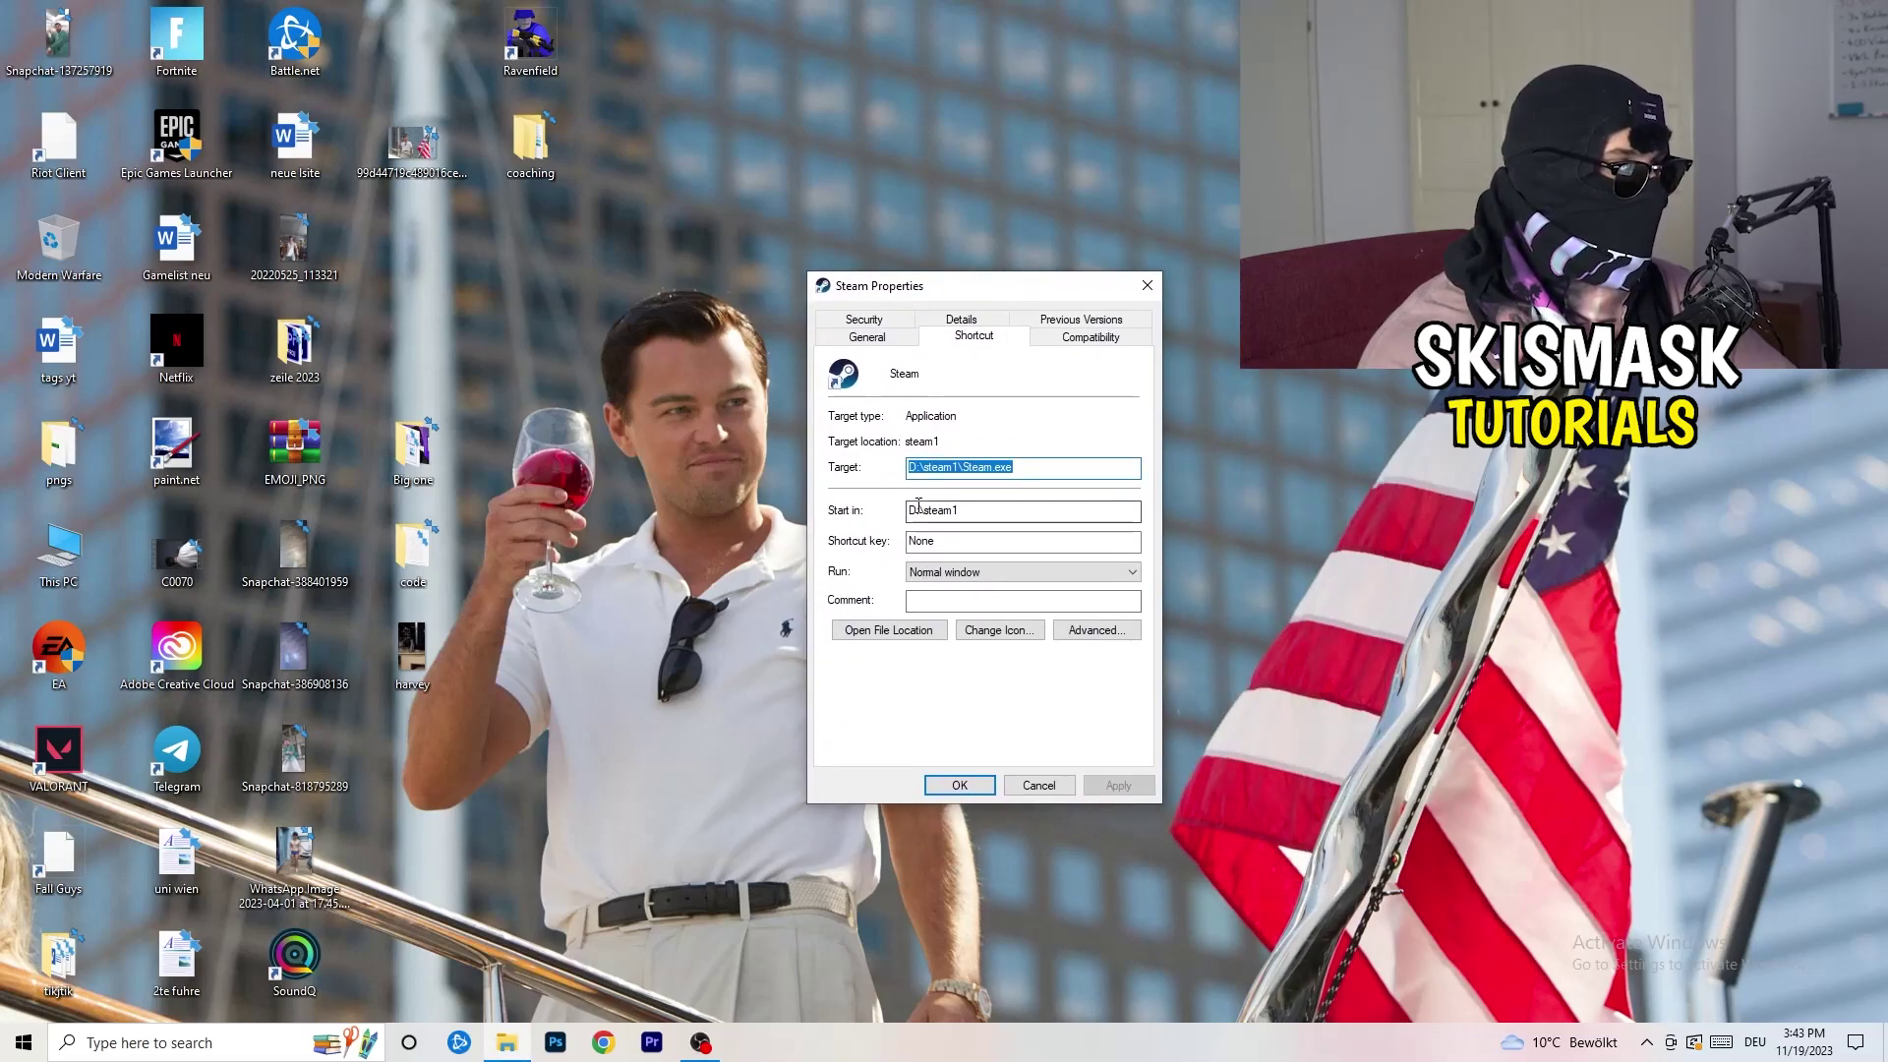
Set Steam to run in compatibility mode for Windows 8, keep it running as an administrator, and apply the properties
click(1111, 338)
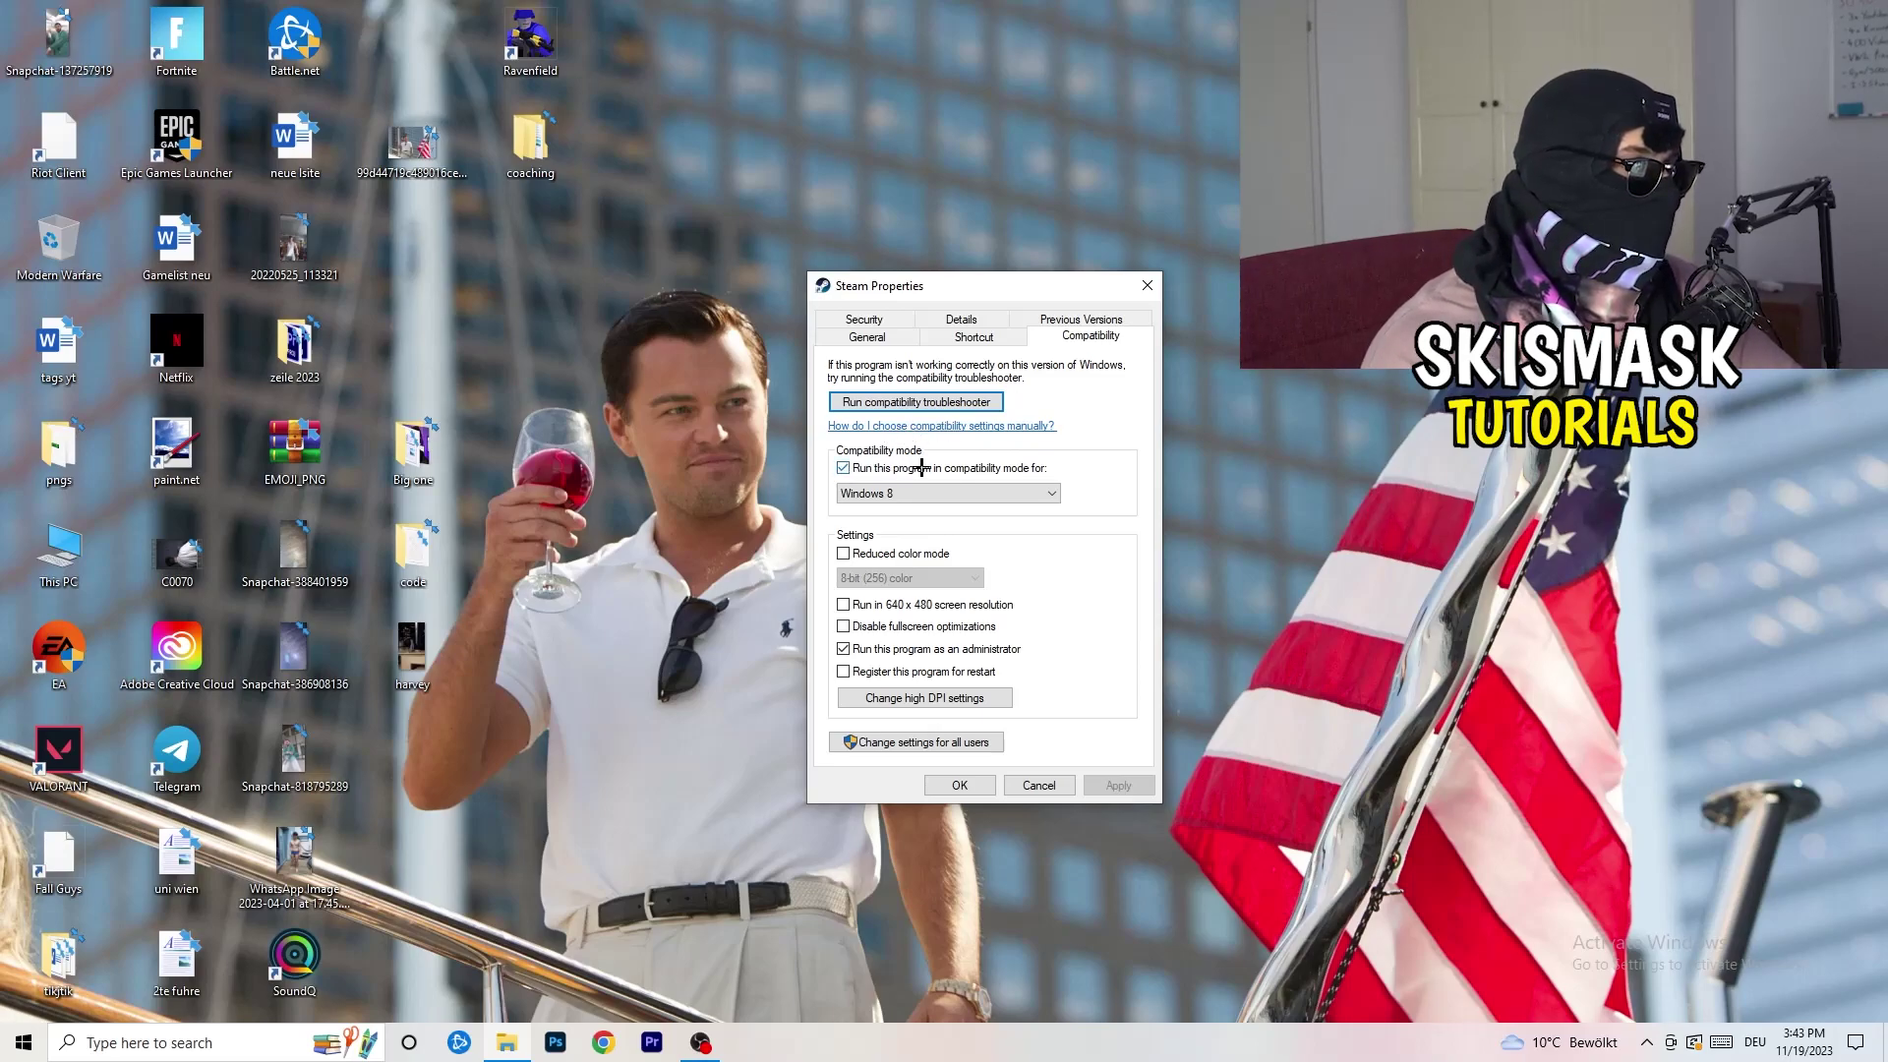
click(1030, 462)
click(865, 476)
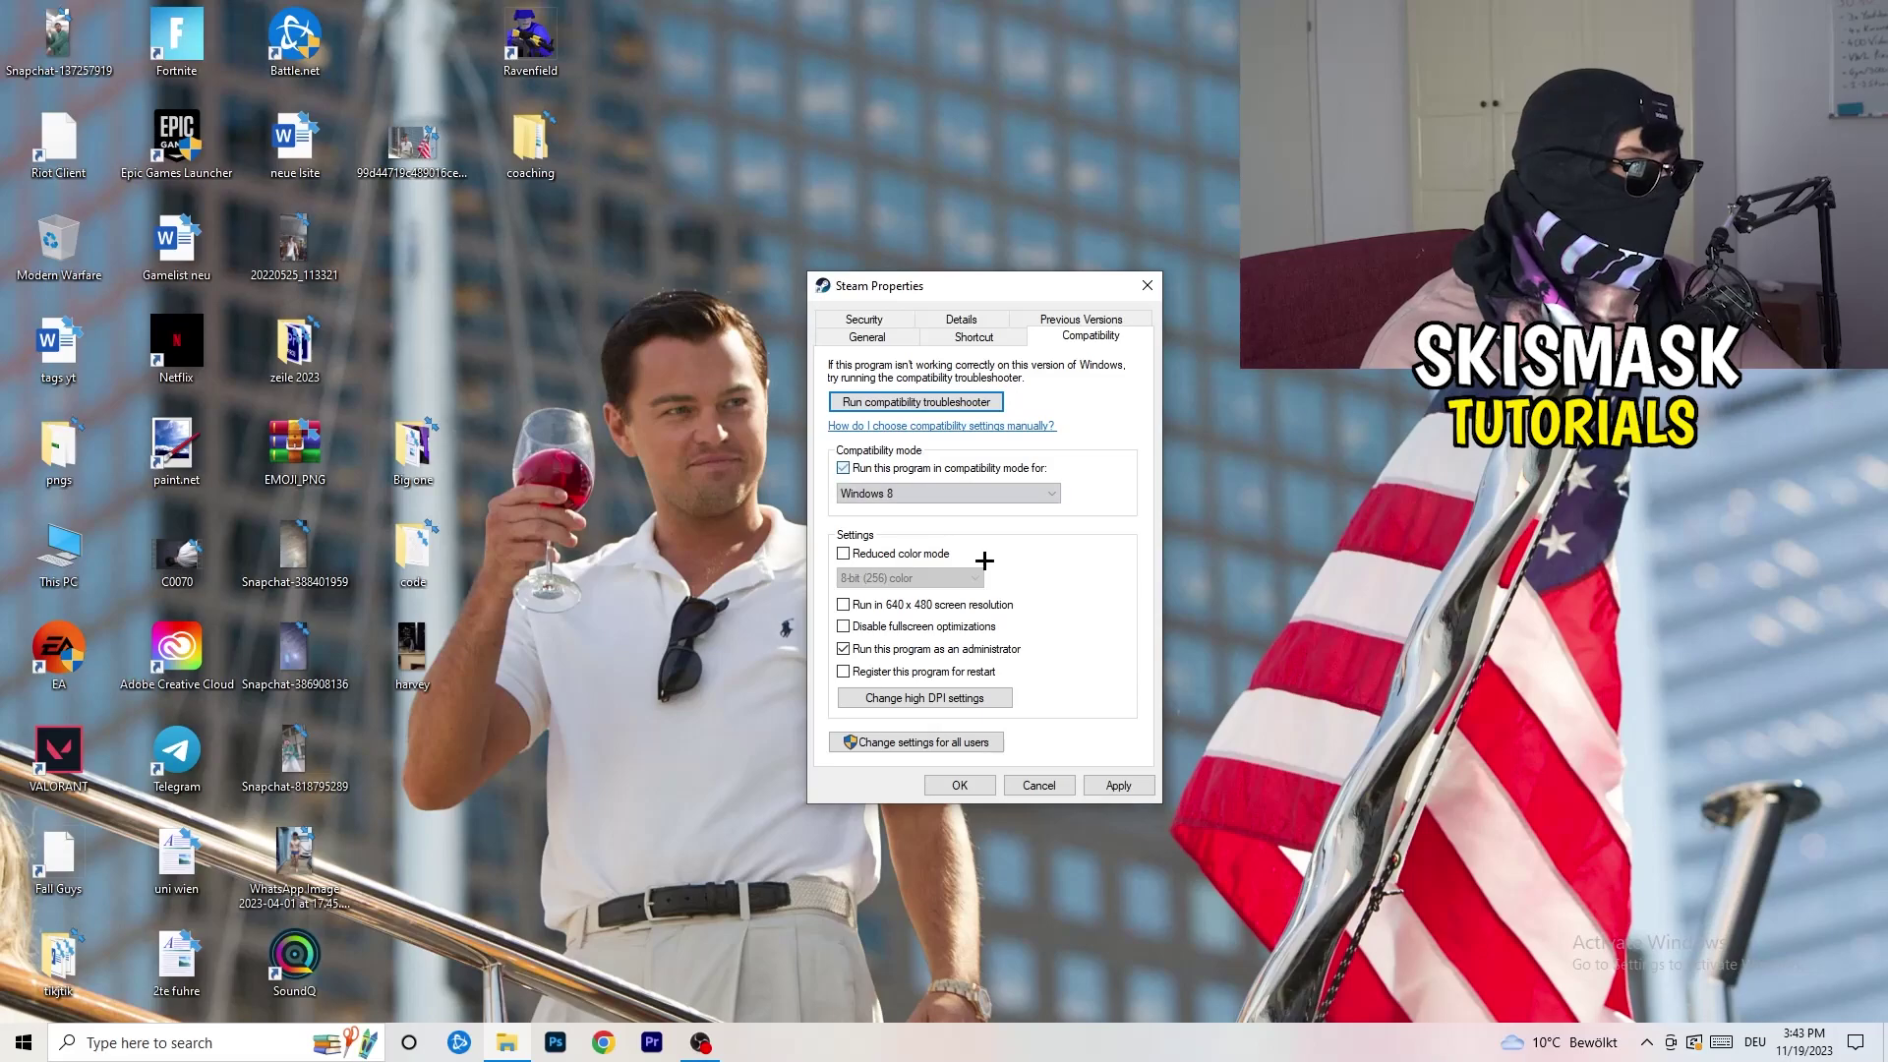
click(930, 494)
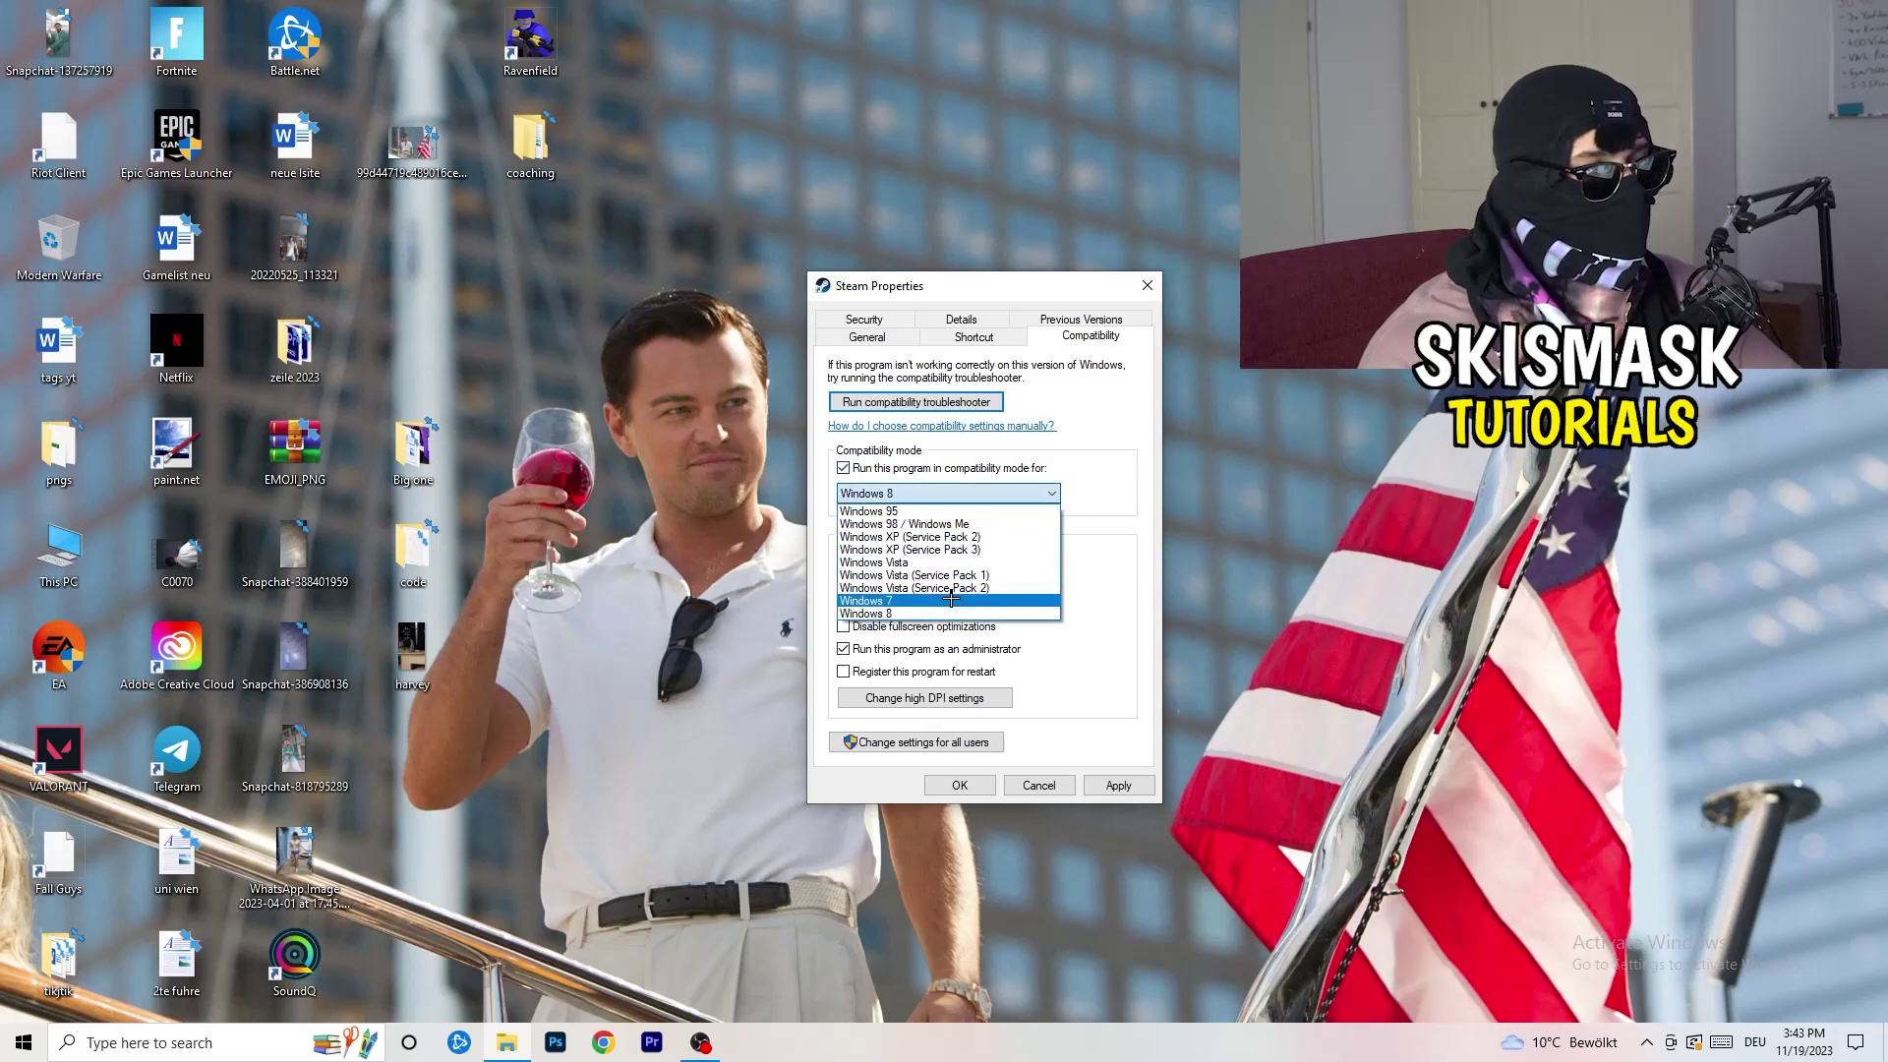
click(1122, 430)
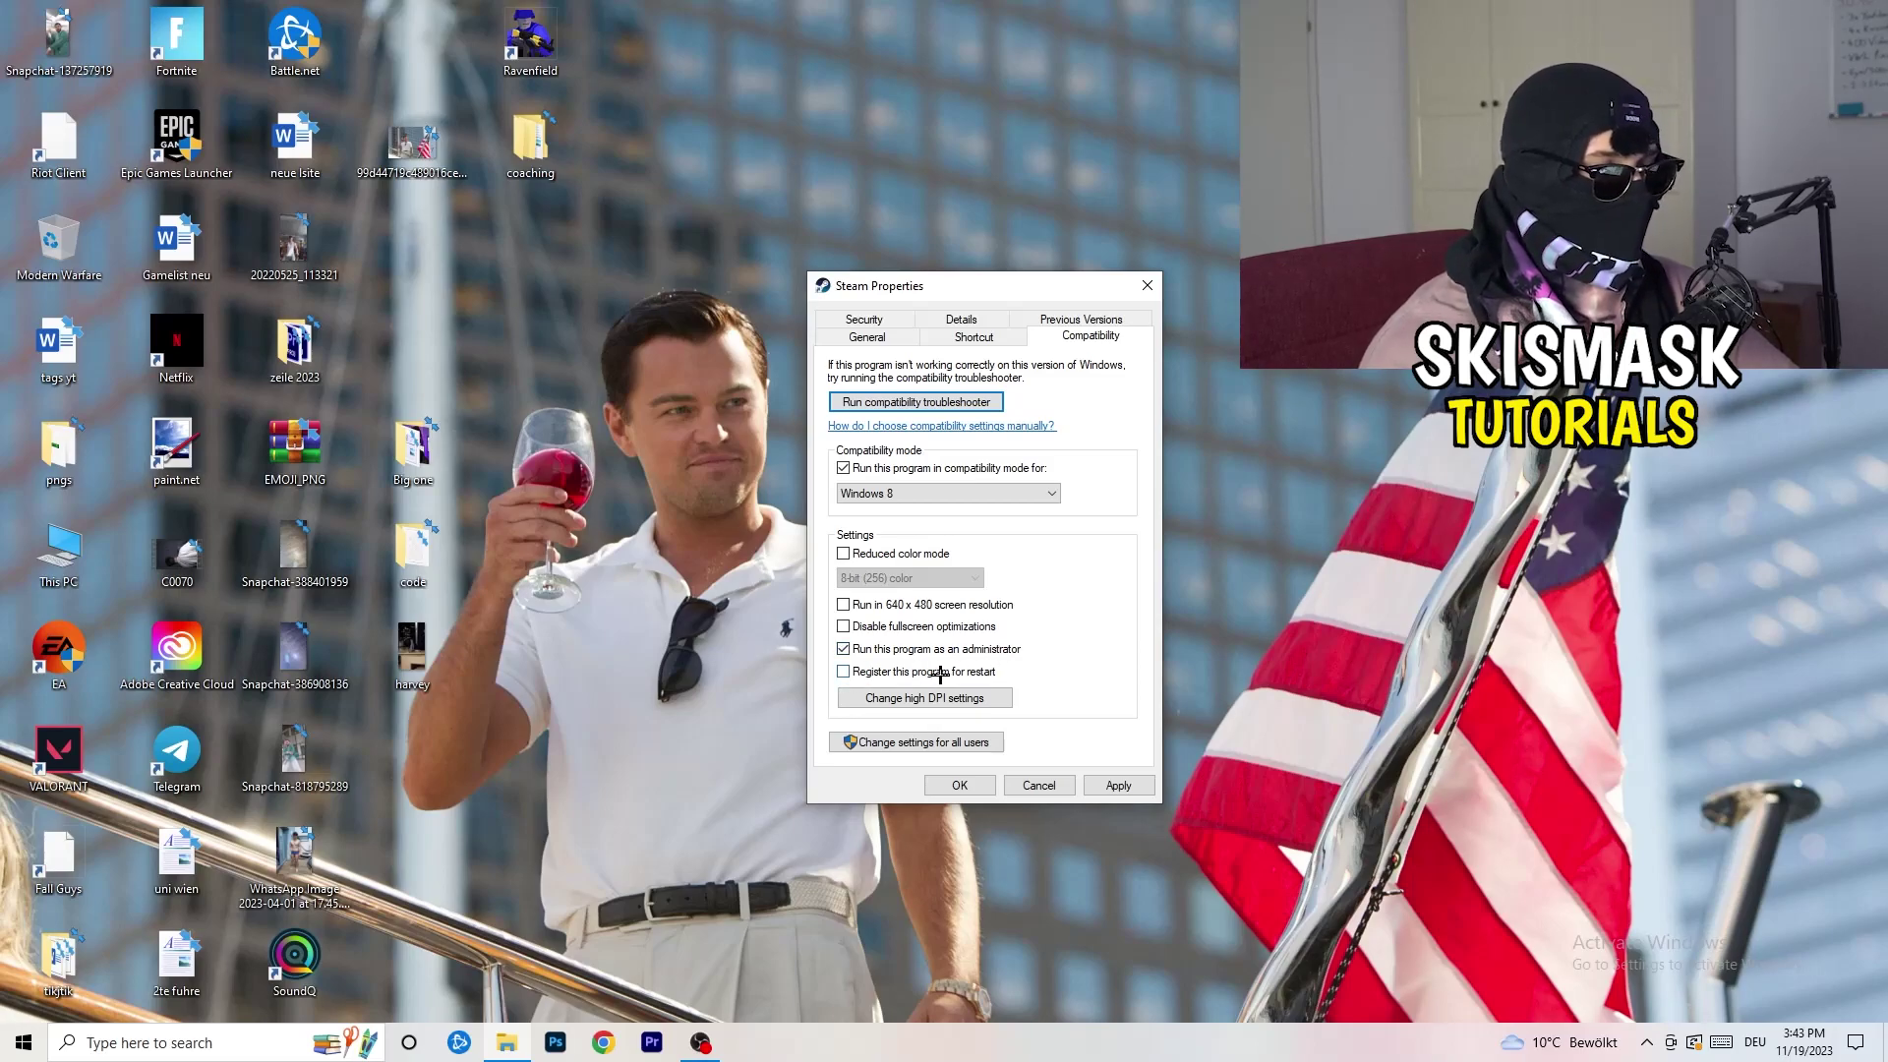
click(1106, 786)
click(961, 786)
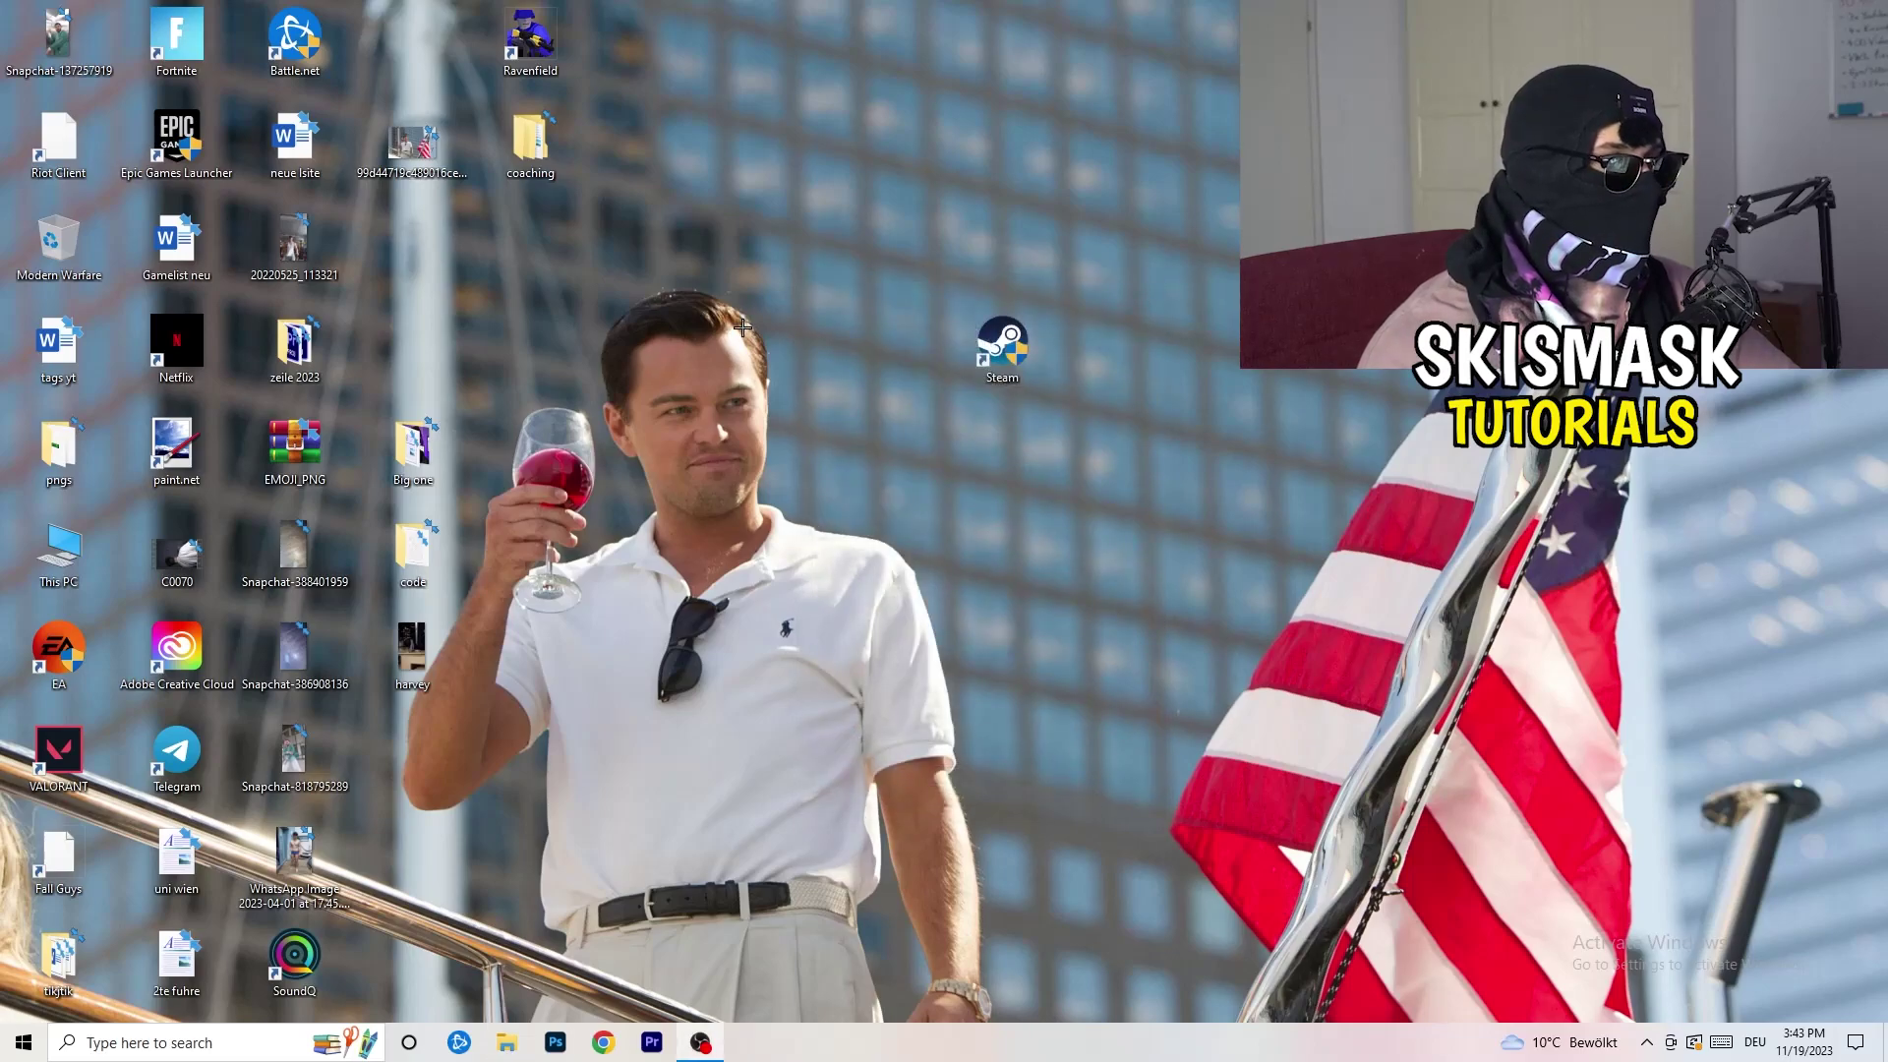
Put the Steam shortcut back in its original place among the other desktop icons
drag(1040, 362, 926, 369)
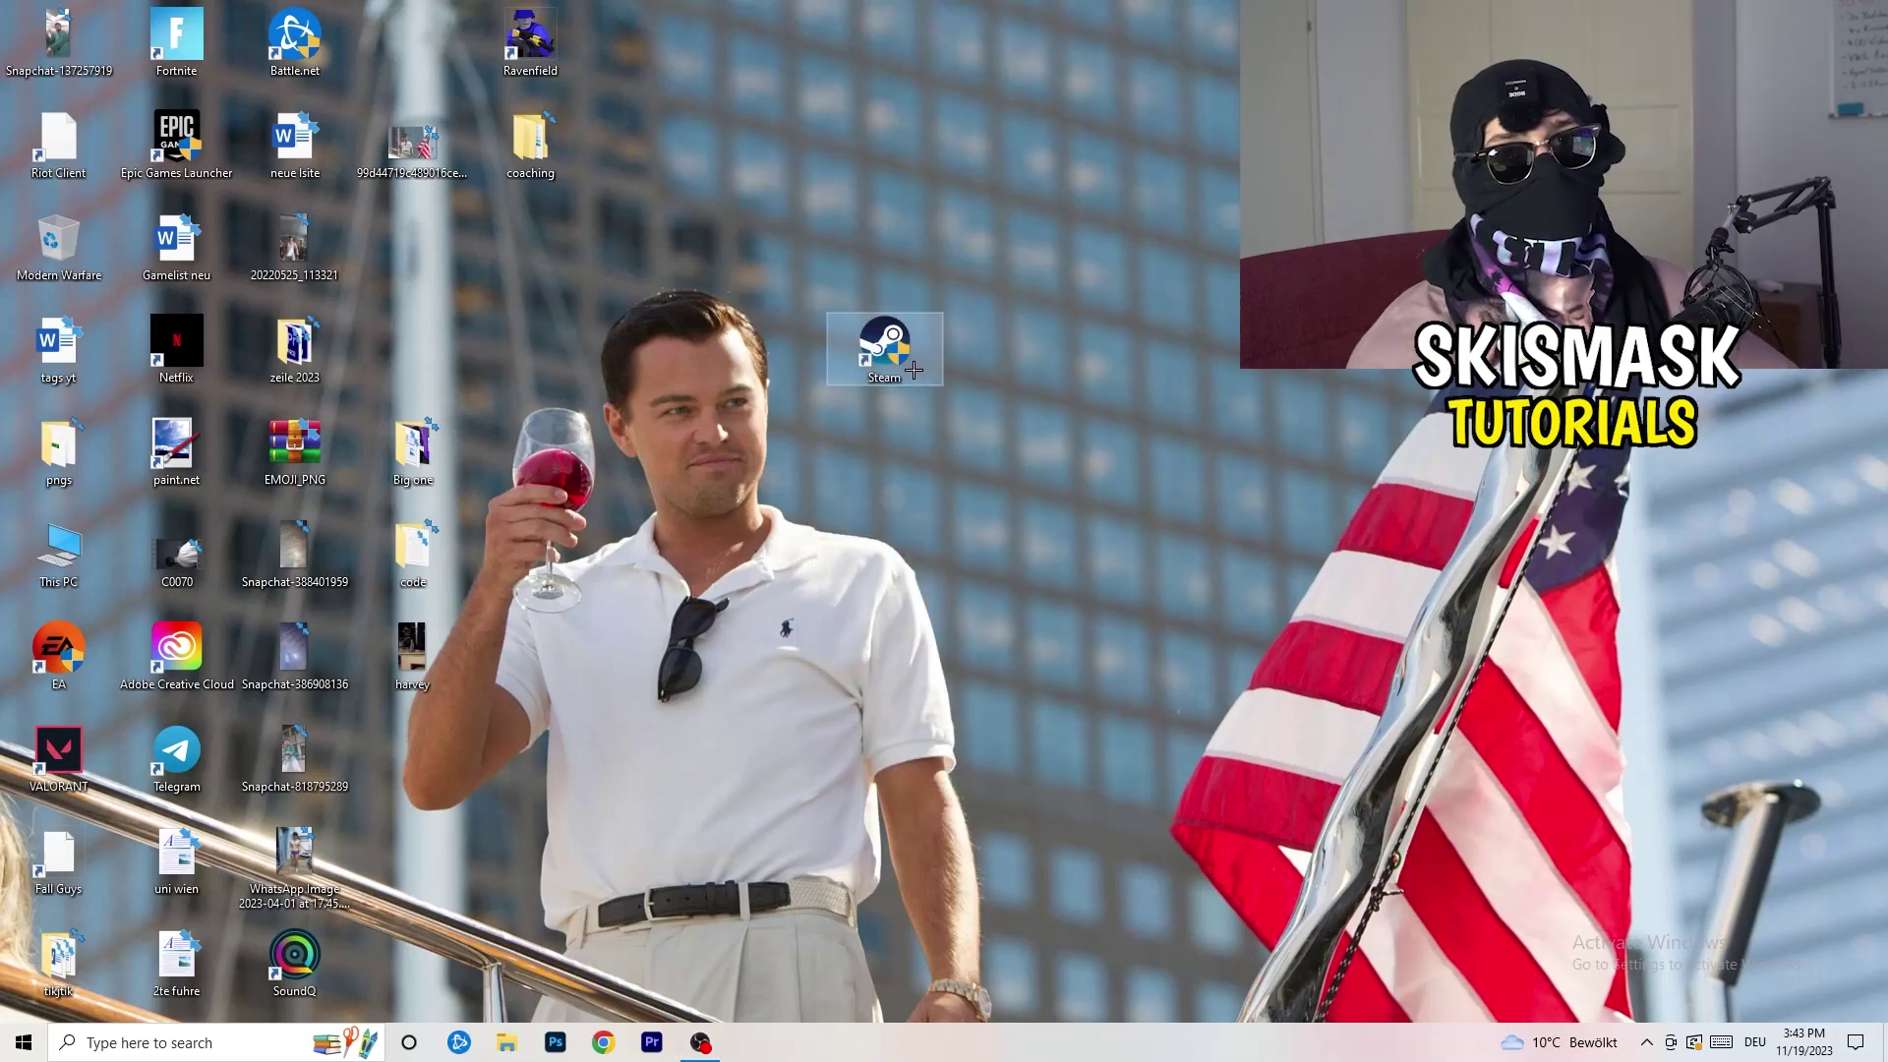
drag(899, 356, 1133, 354)
click(1127, 521)
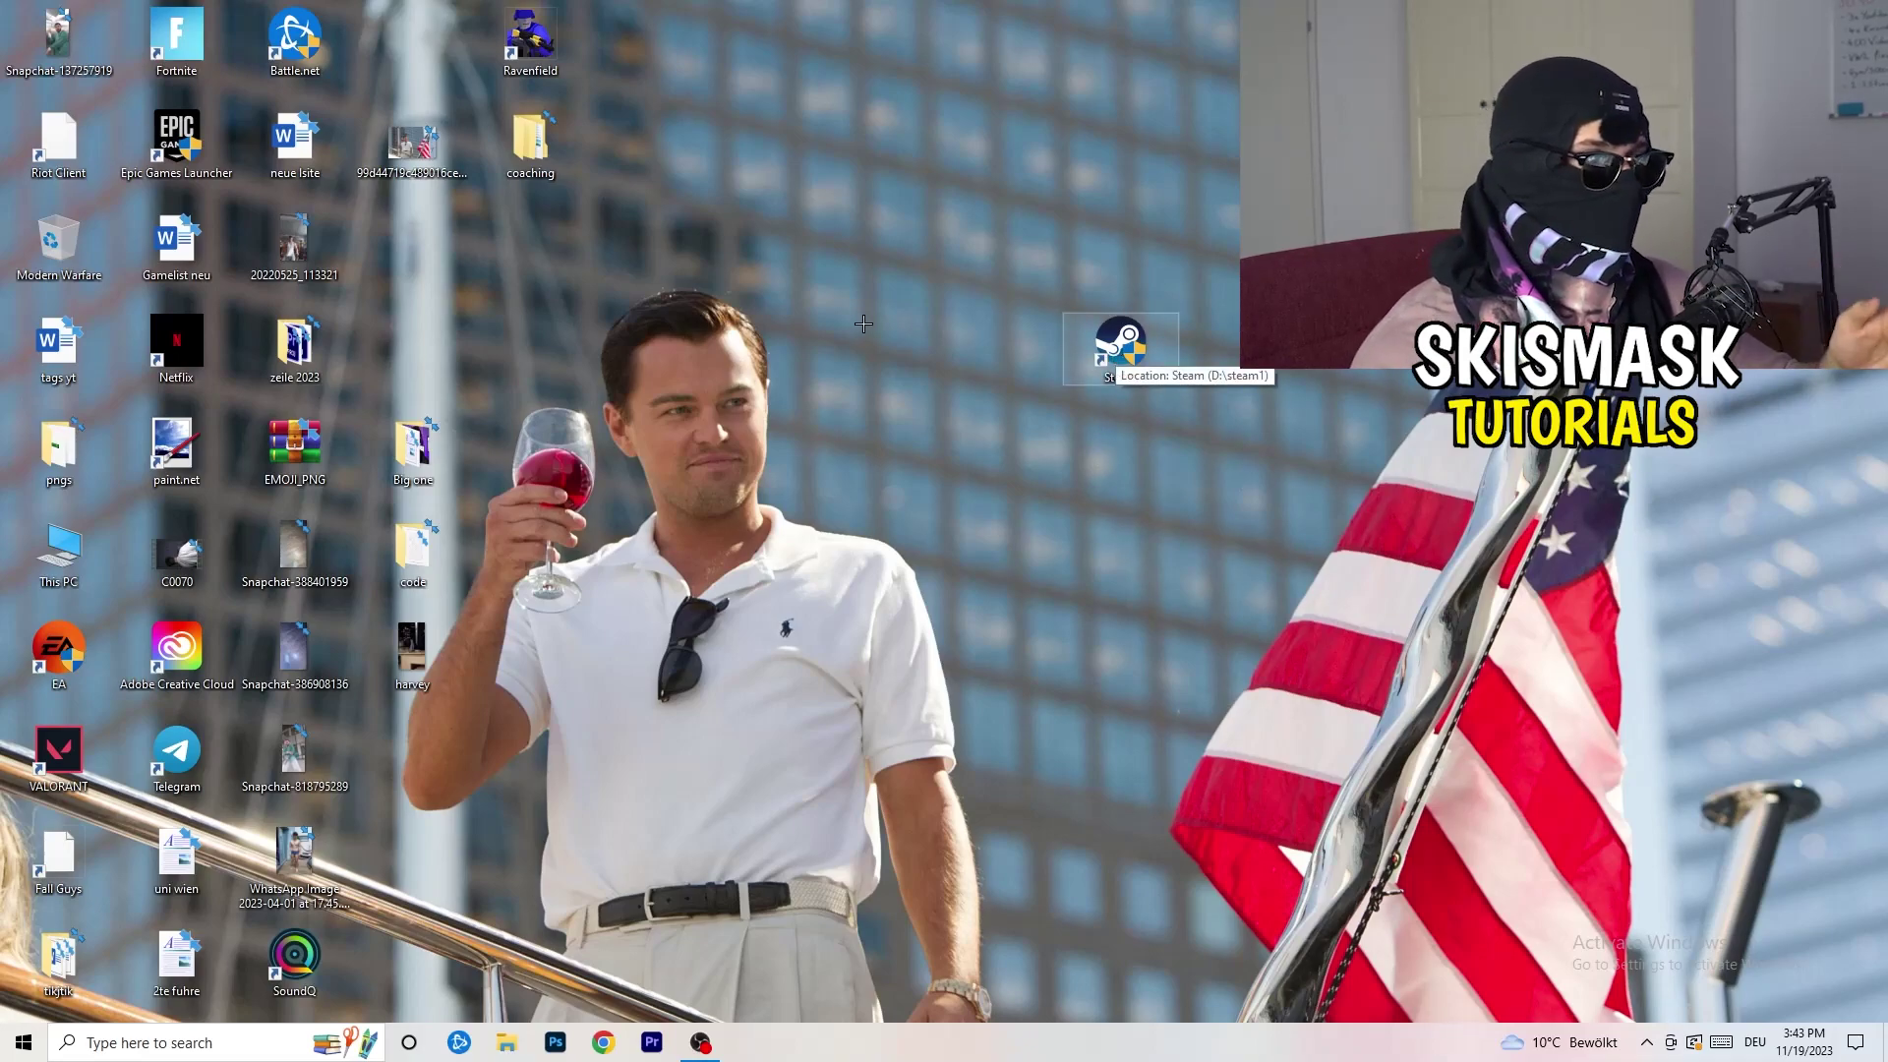
right_click(1119, 345)
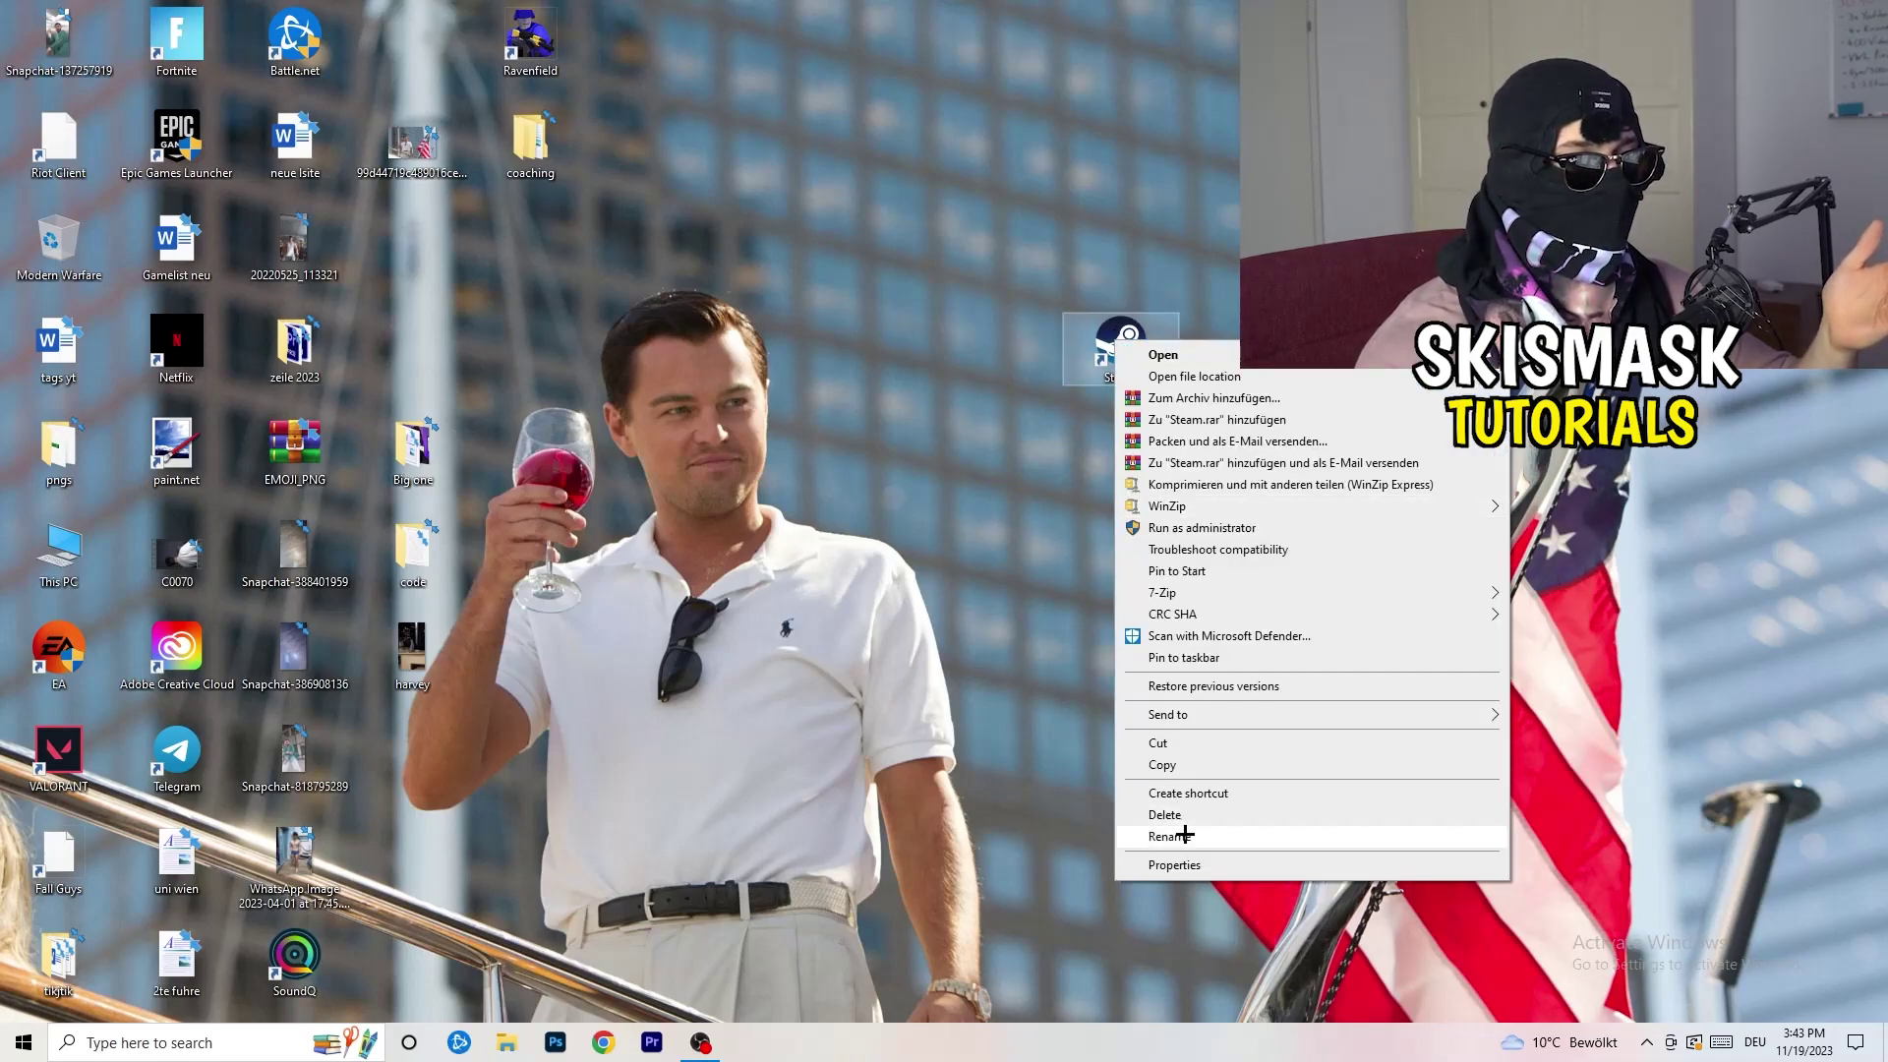
click(892, 417)
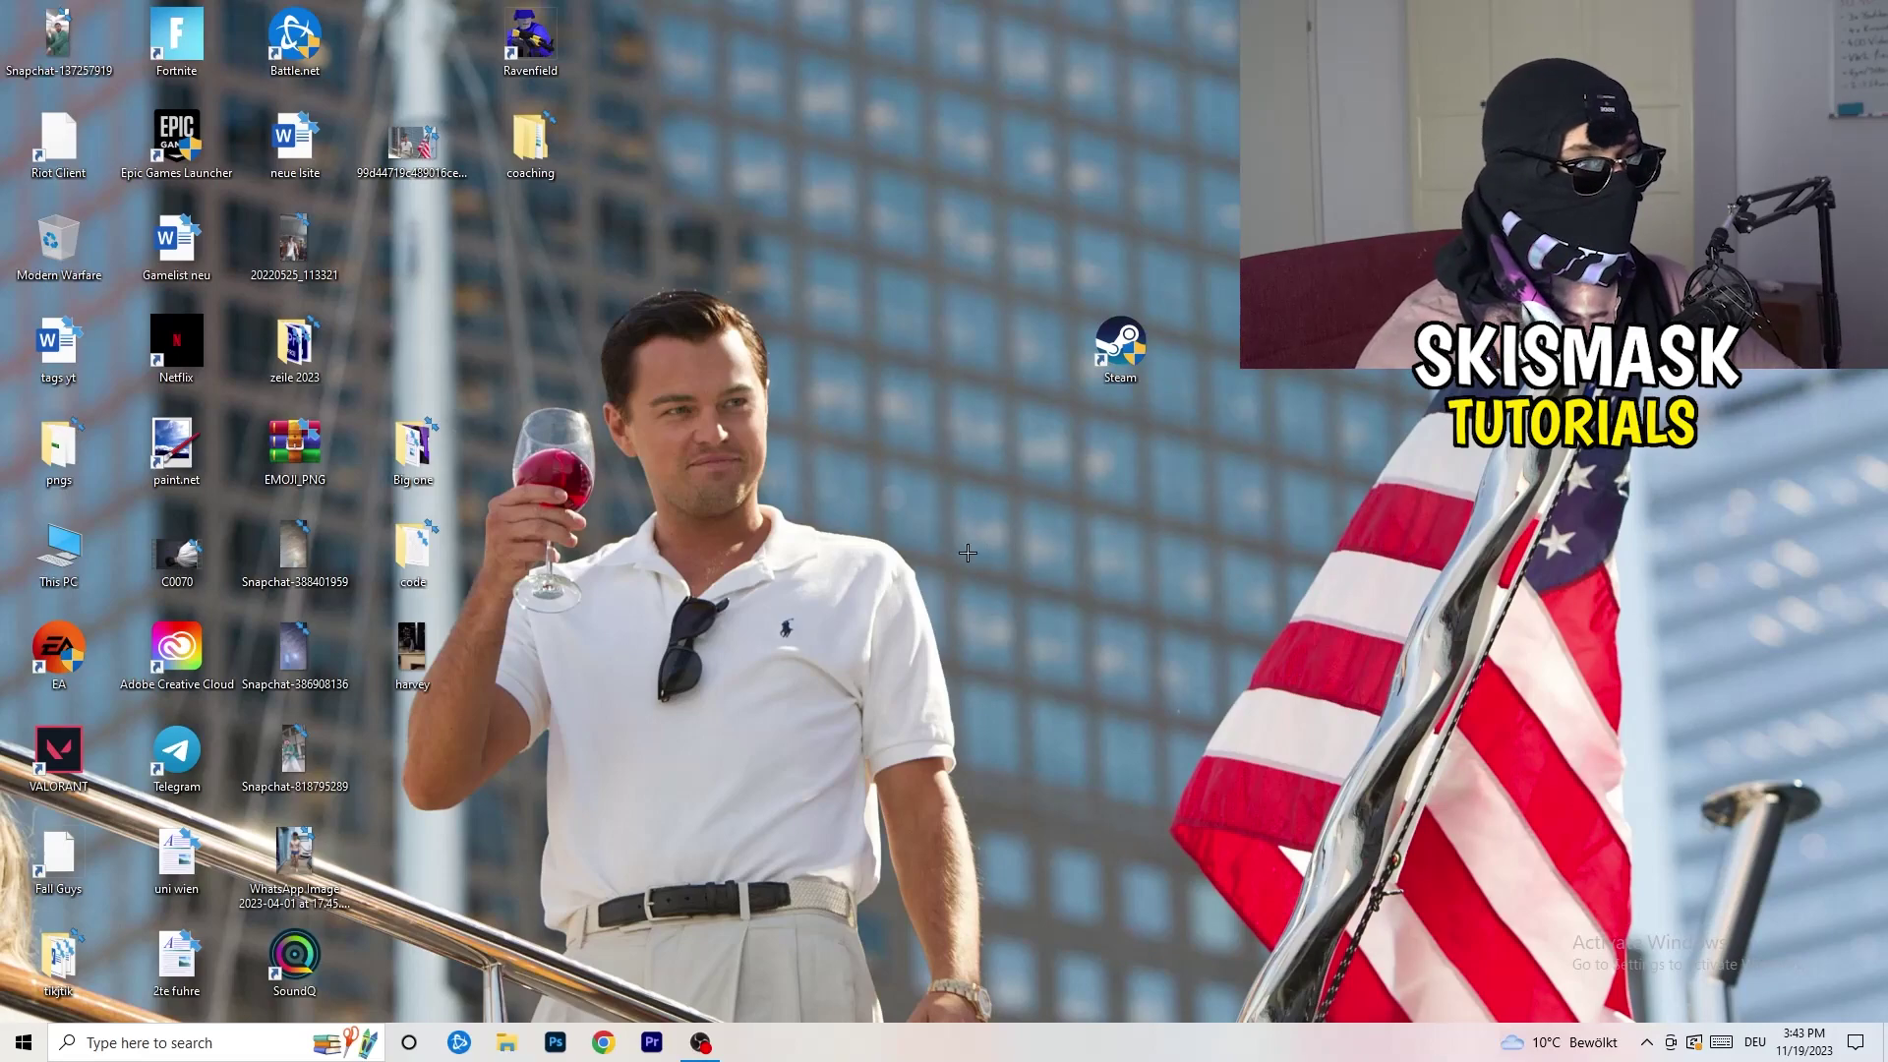
drag(1119, 345, 412, 241)
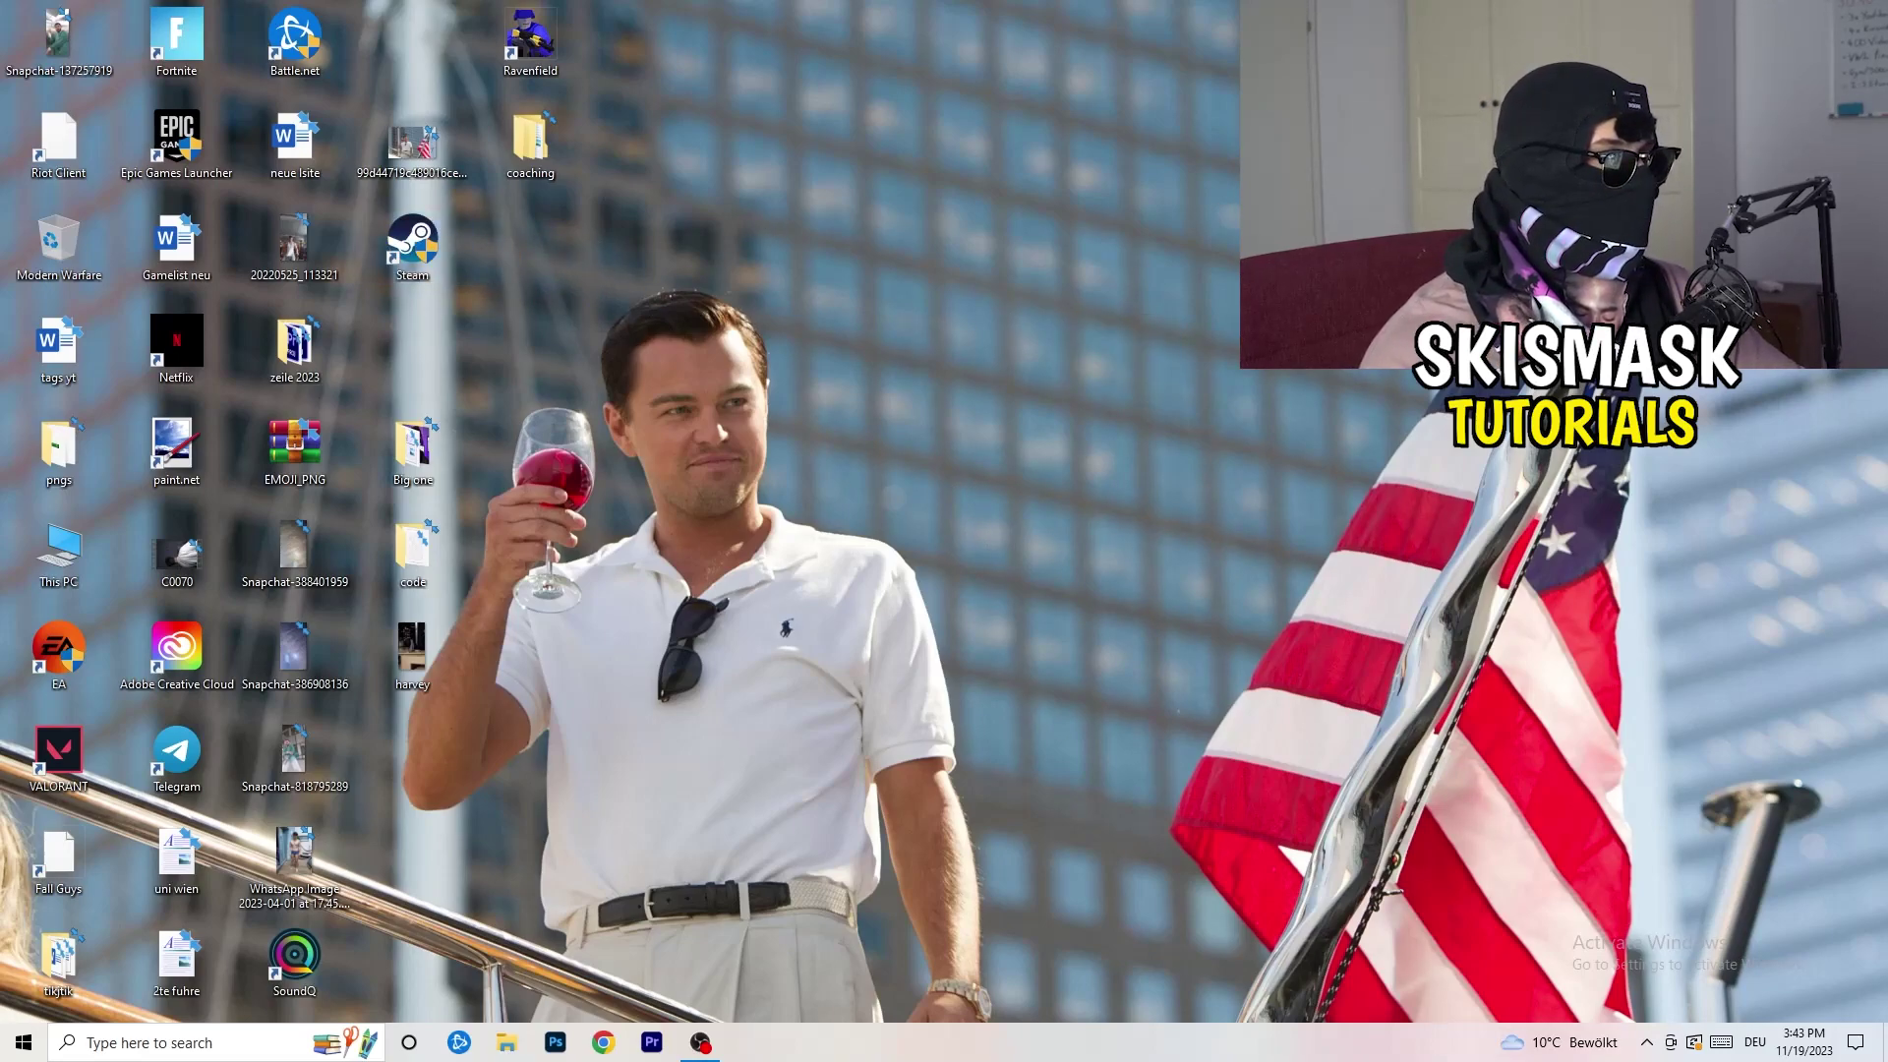
Open Windows Settings and go to the Xbox Game Bar page of the Gaming settings
key(super)
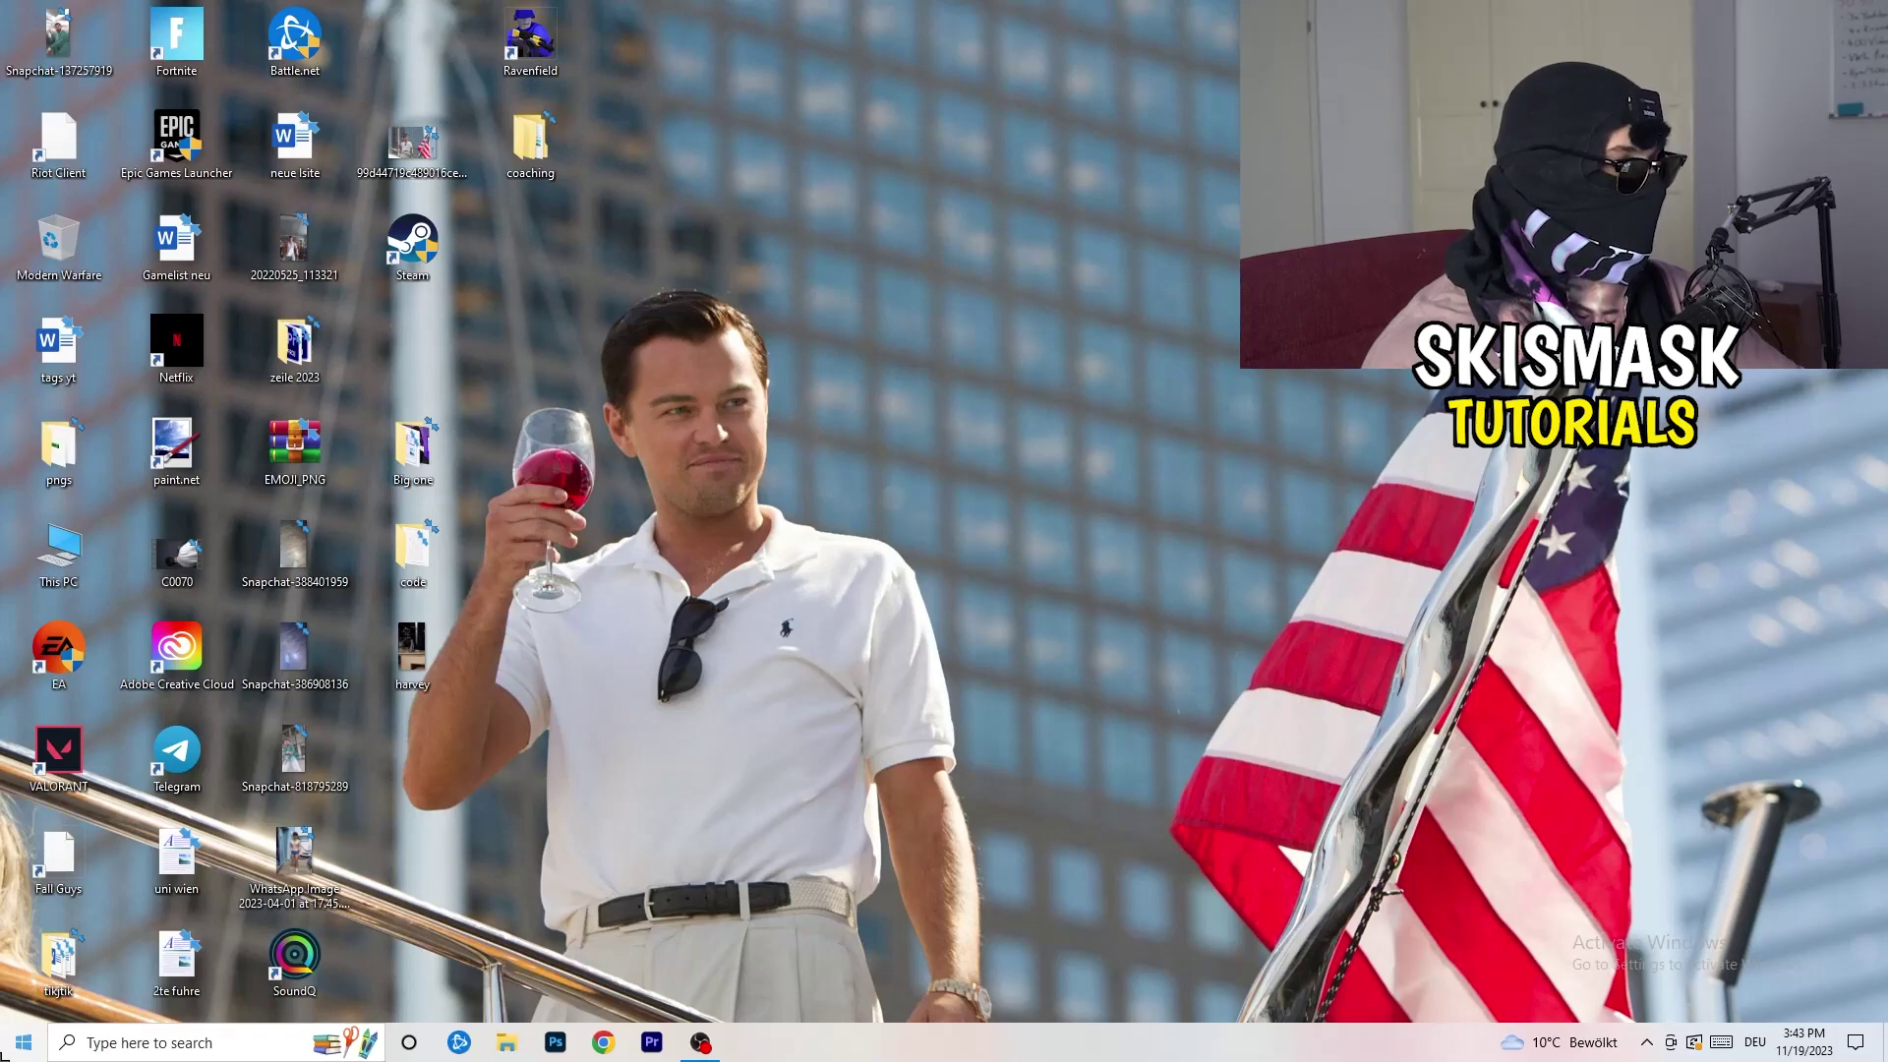
click(25, 951)
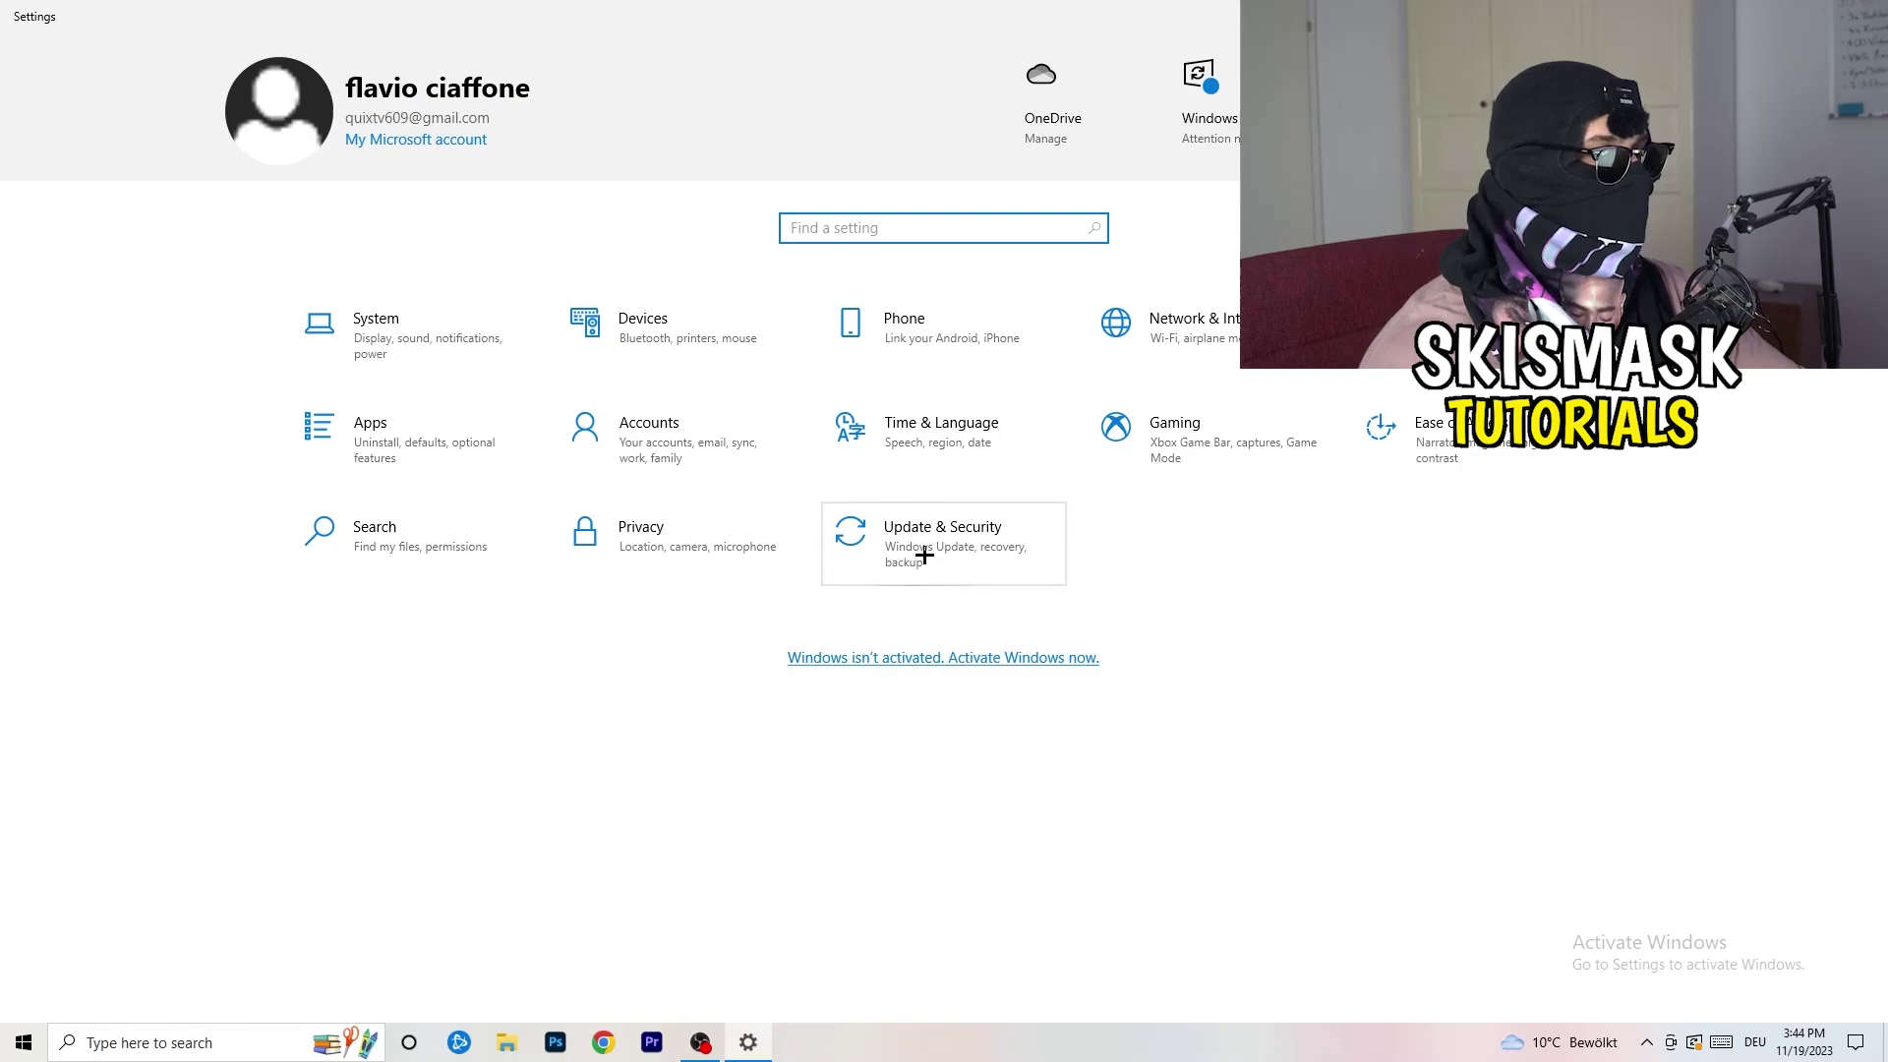
click(1108, 422)
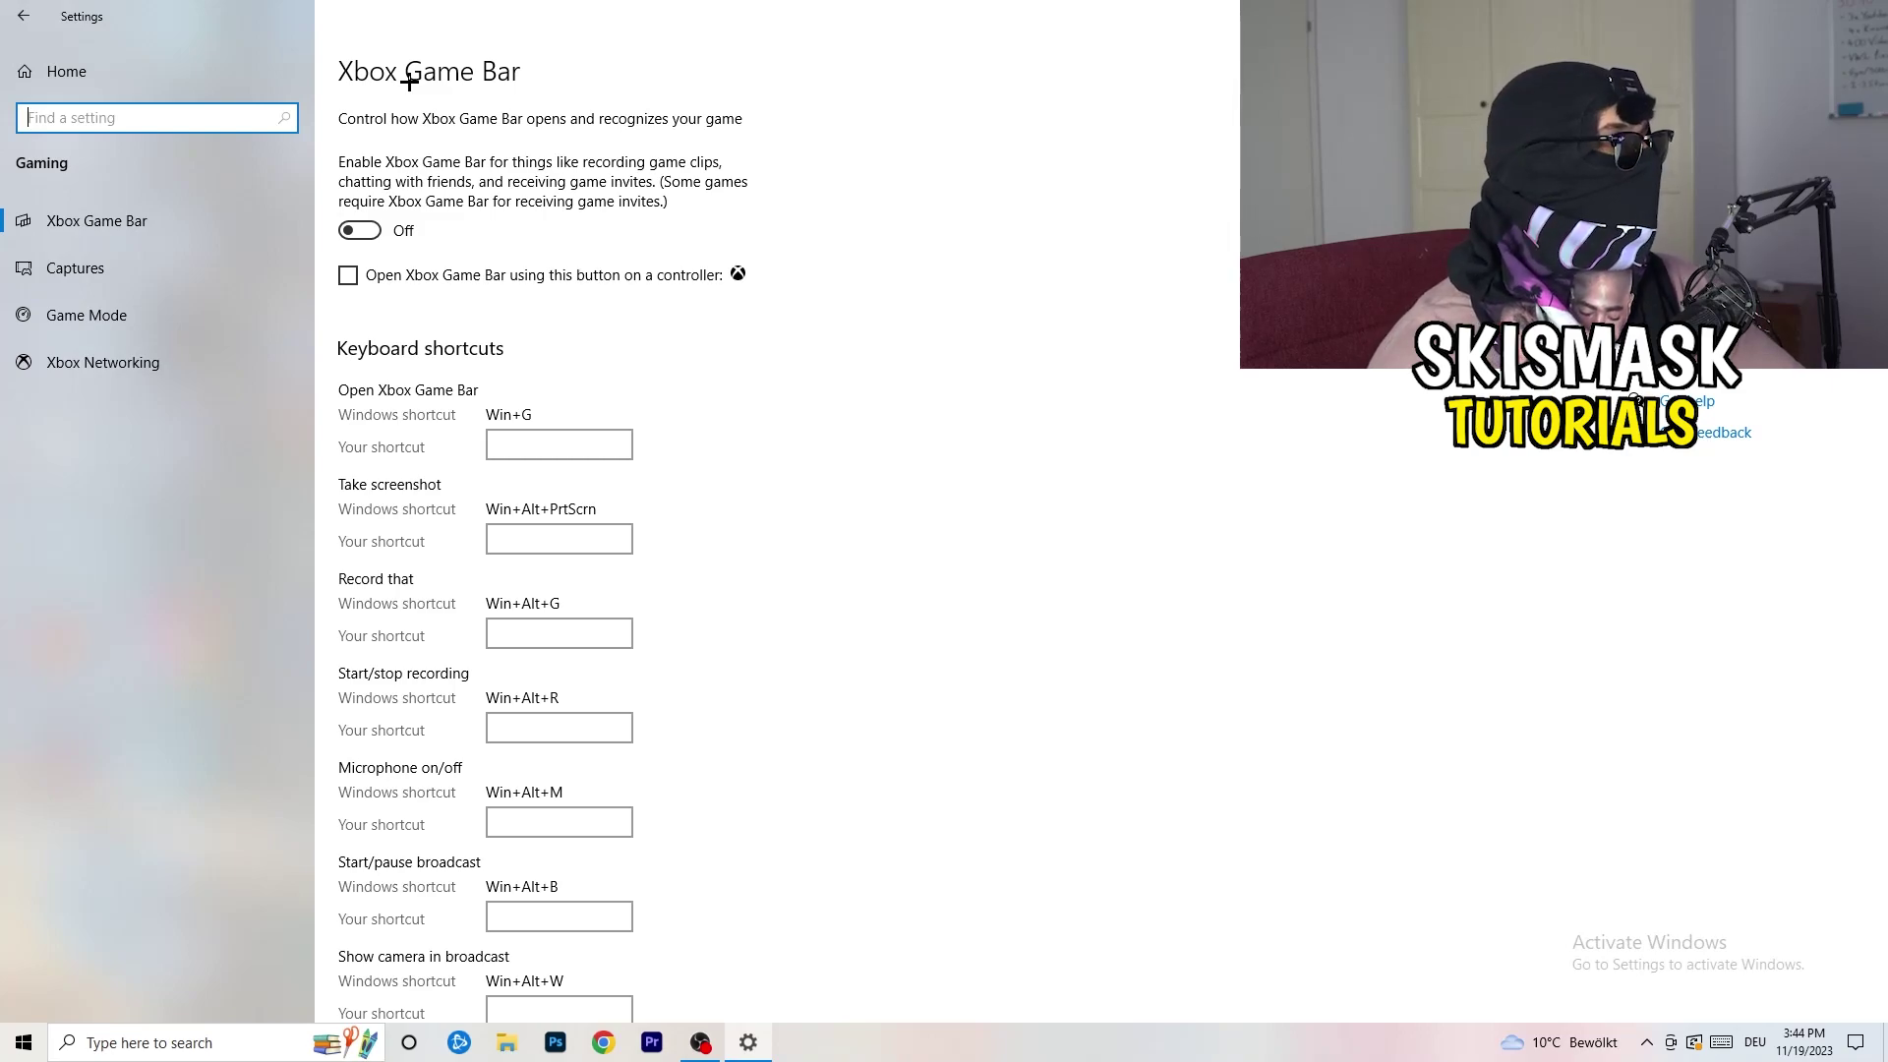
Examine the background recording, audio and video options for game captures, and check whether Game Mode is enabled
click(173, 272)
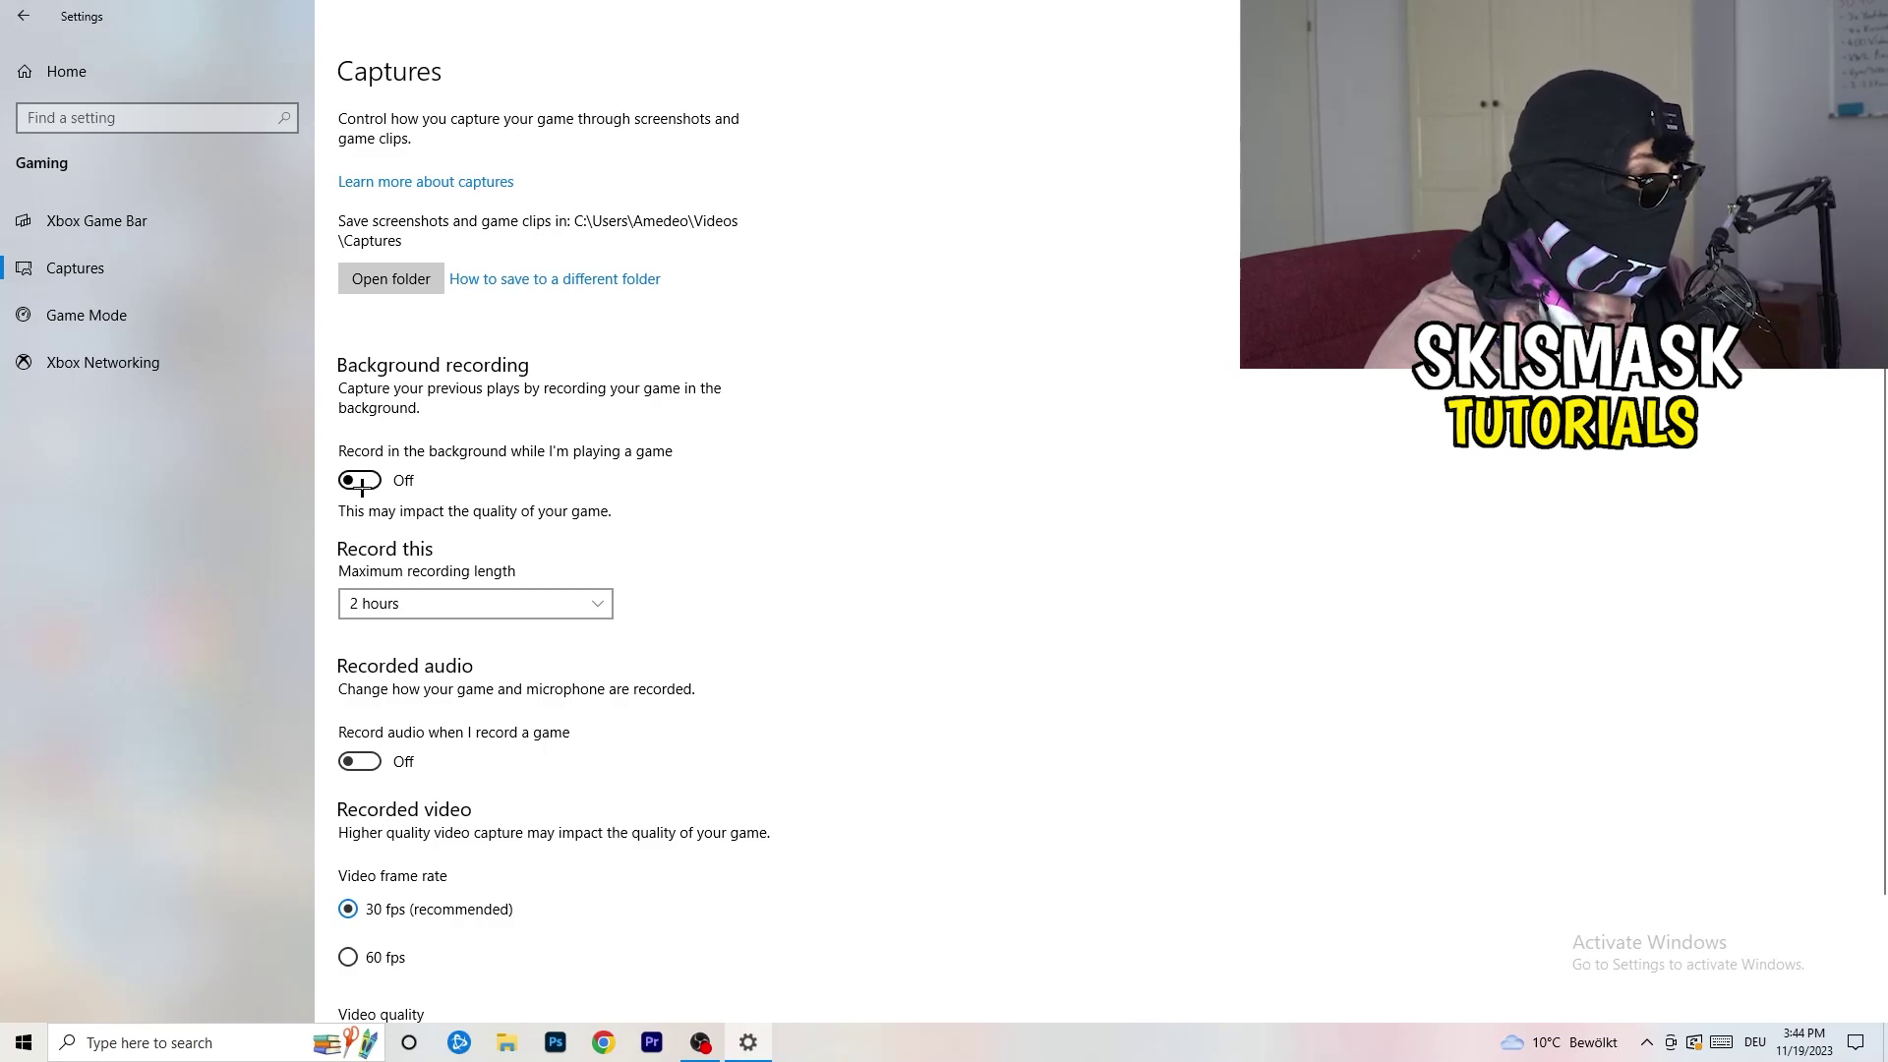
scroll(577, 634, down, 2)
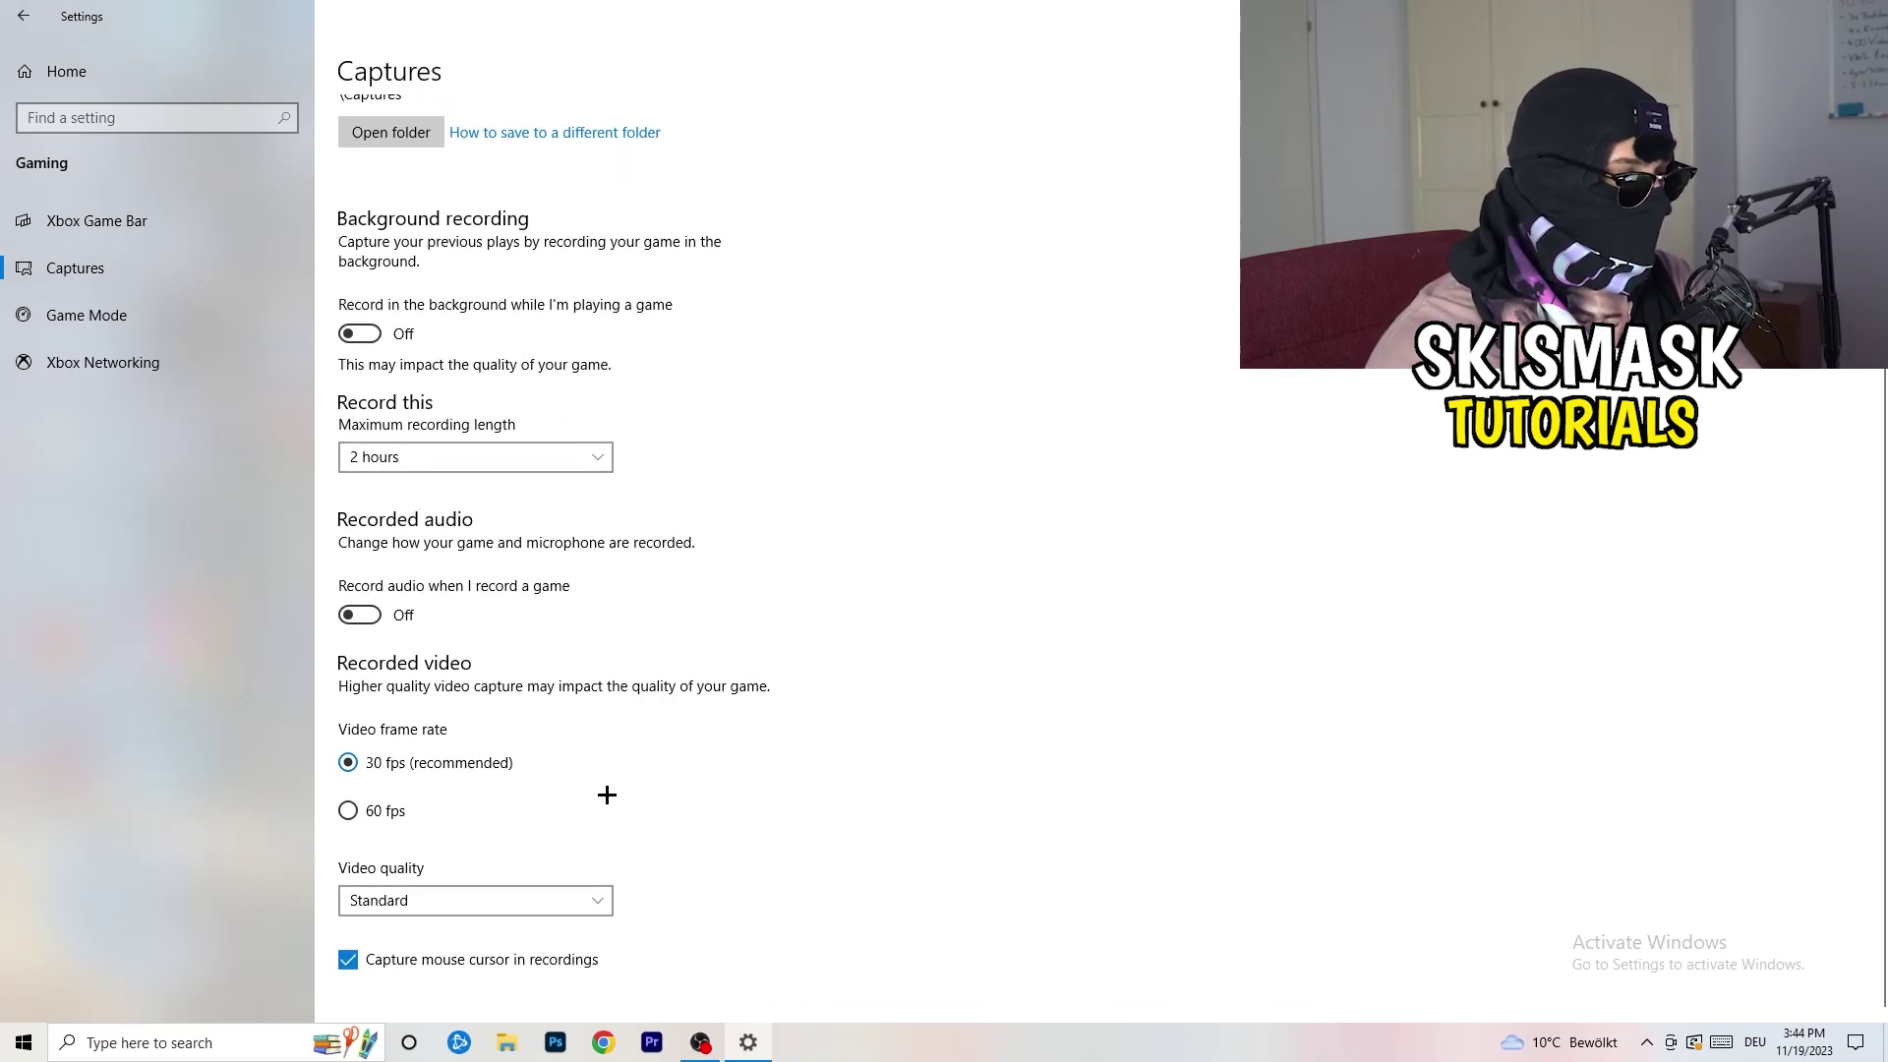
scroll(607, 794, up, 2)
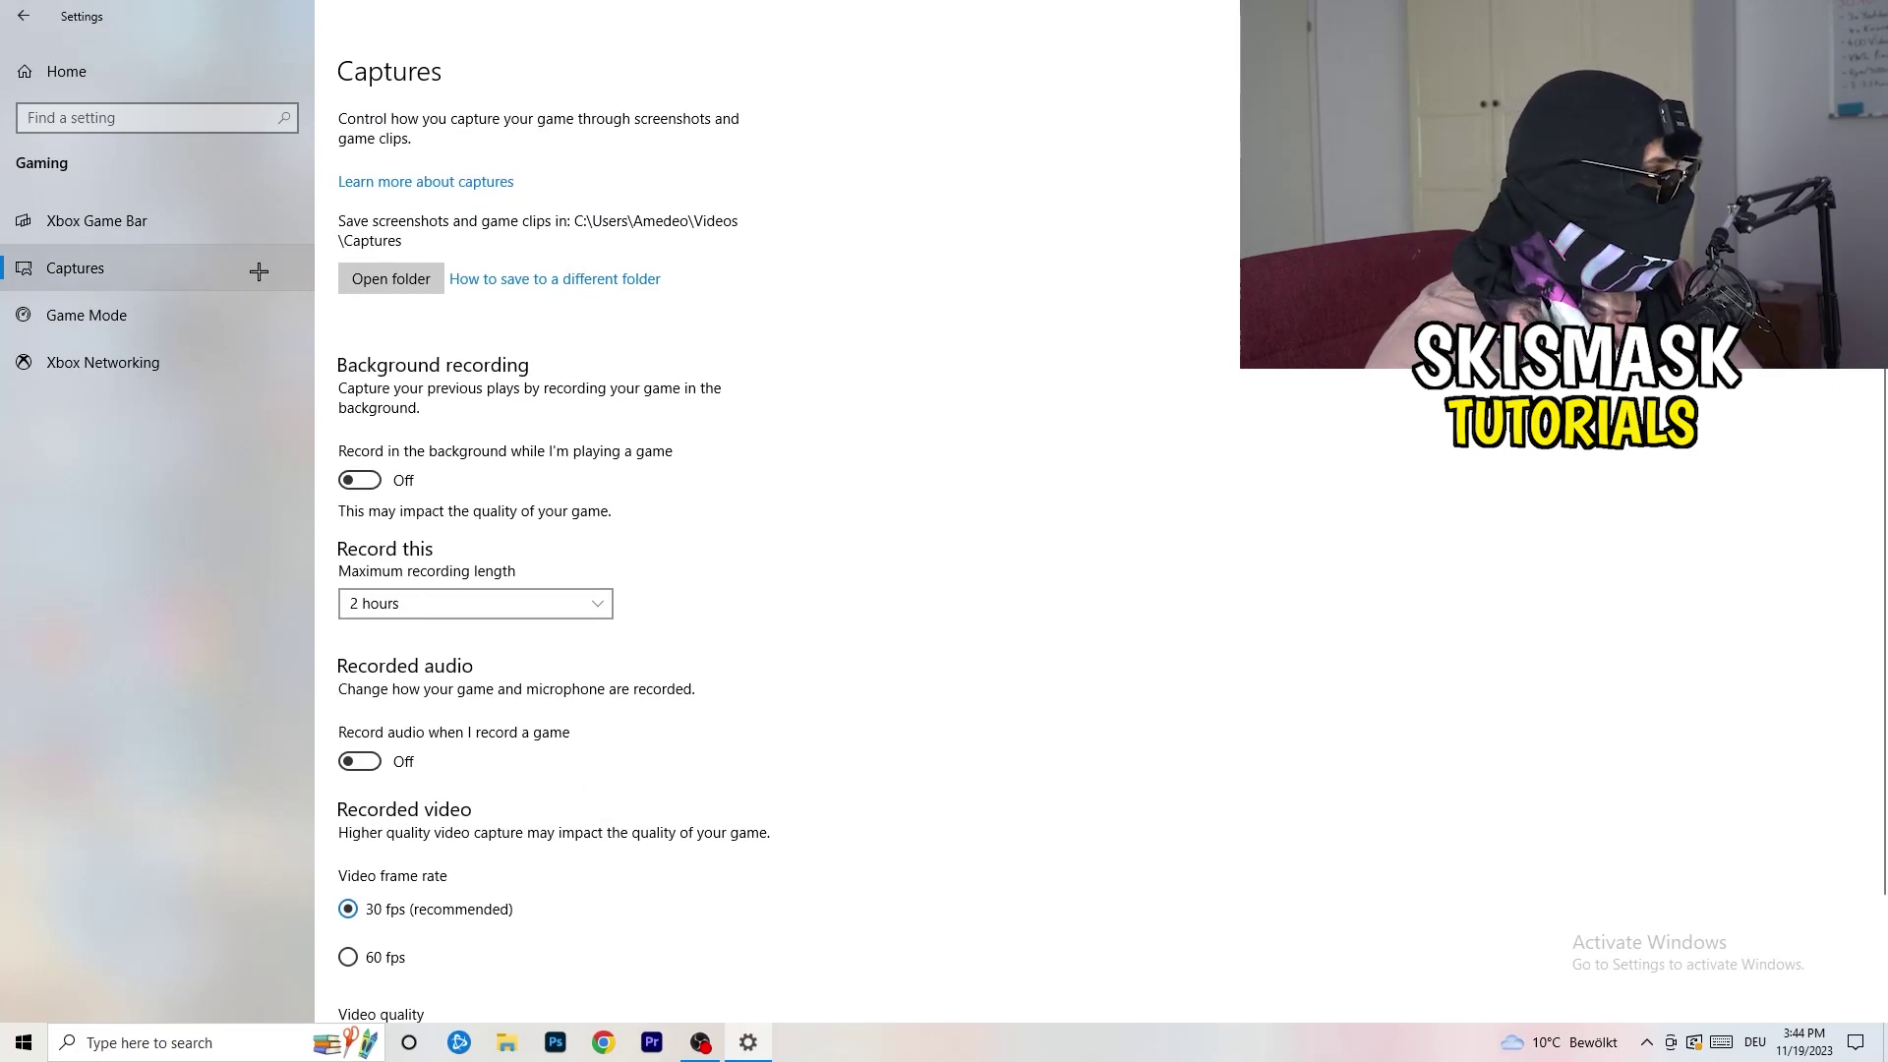
click(86, 315)
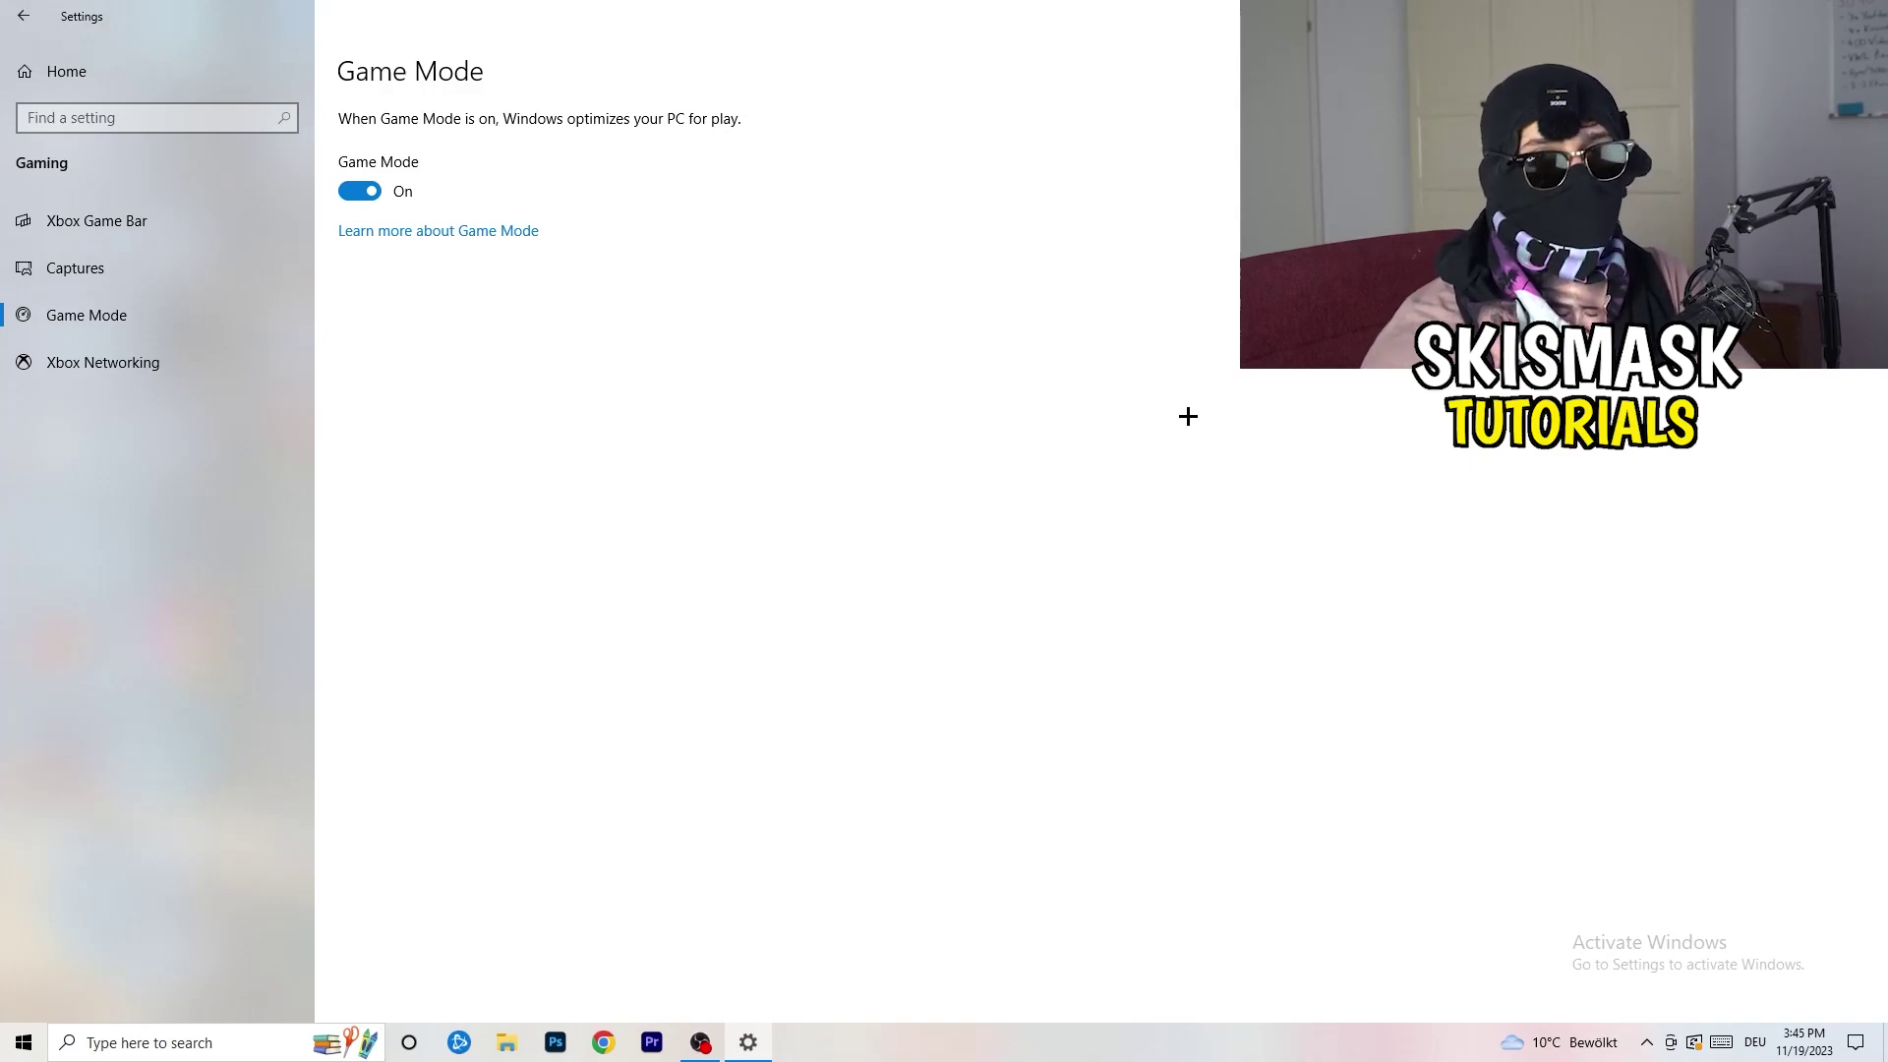
Check the Windows Update status in the Update & Security settings, and close Settings
click(20, 12)
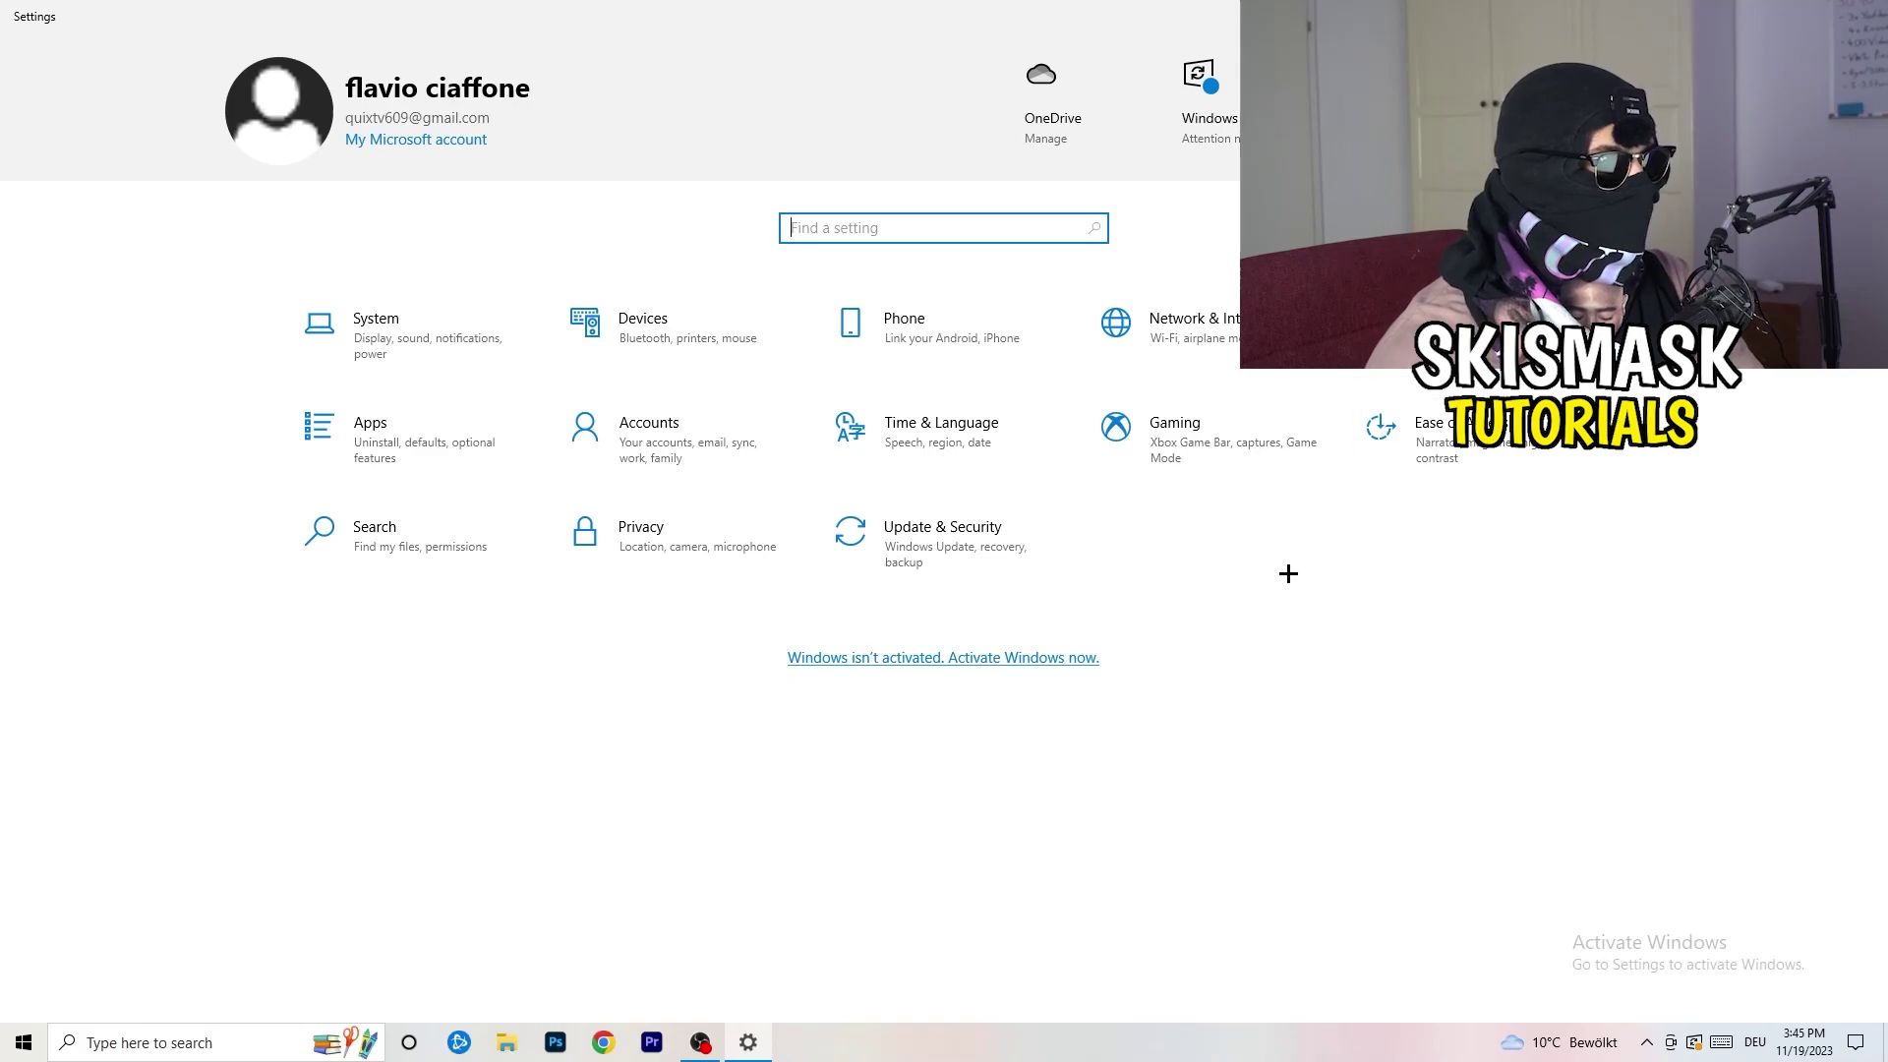
click(924, 540)
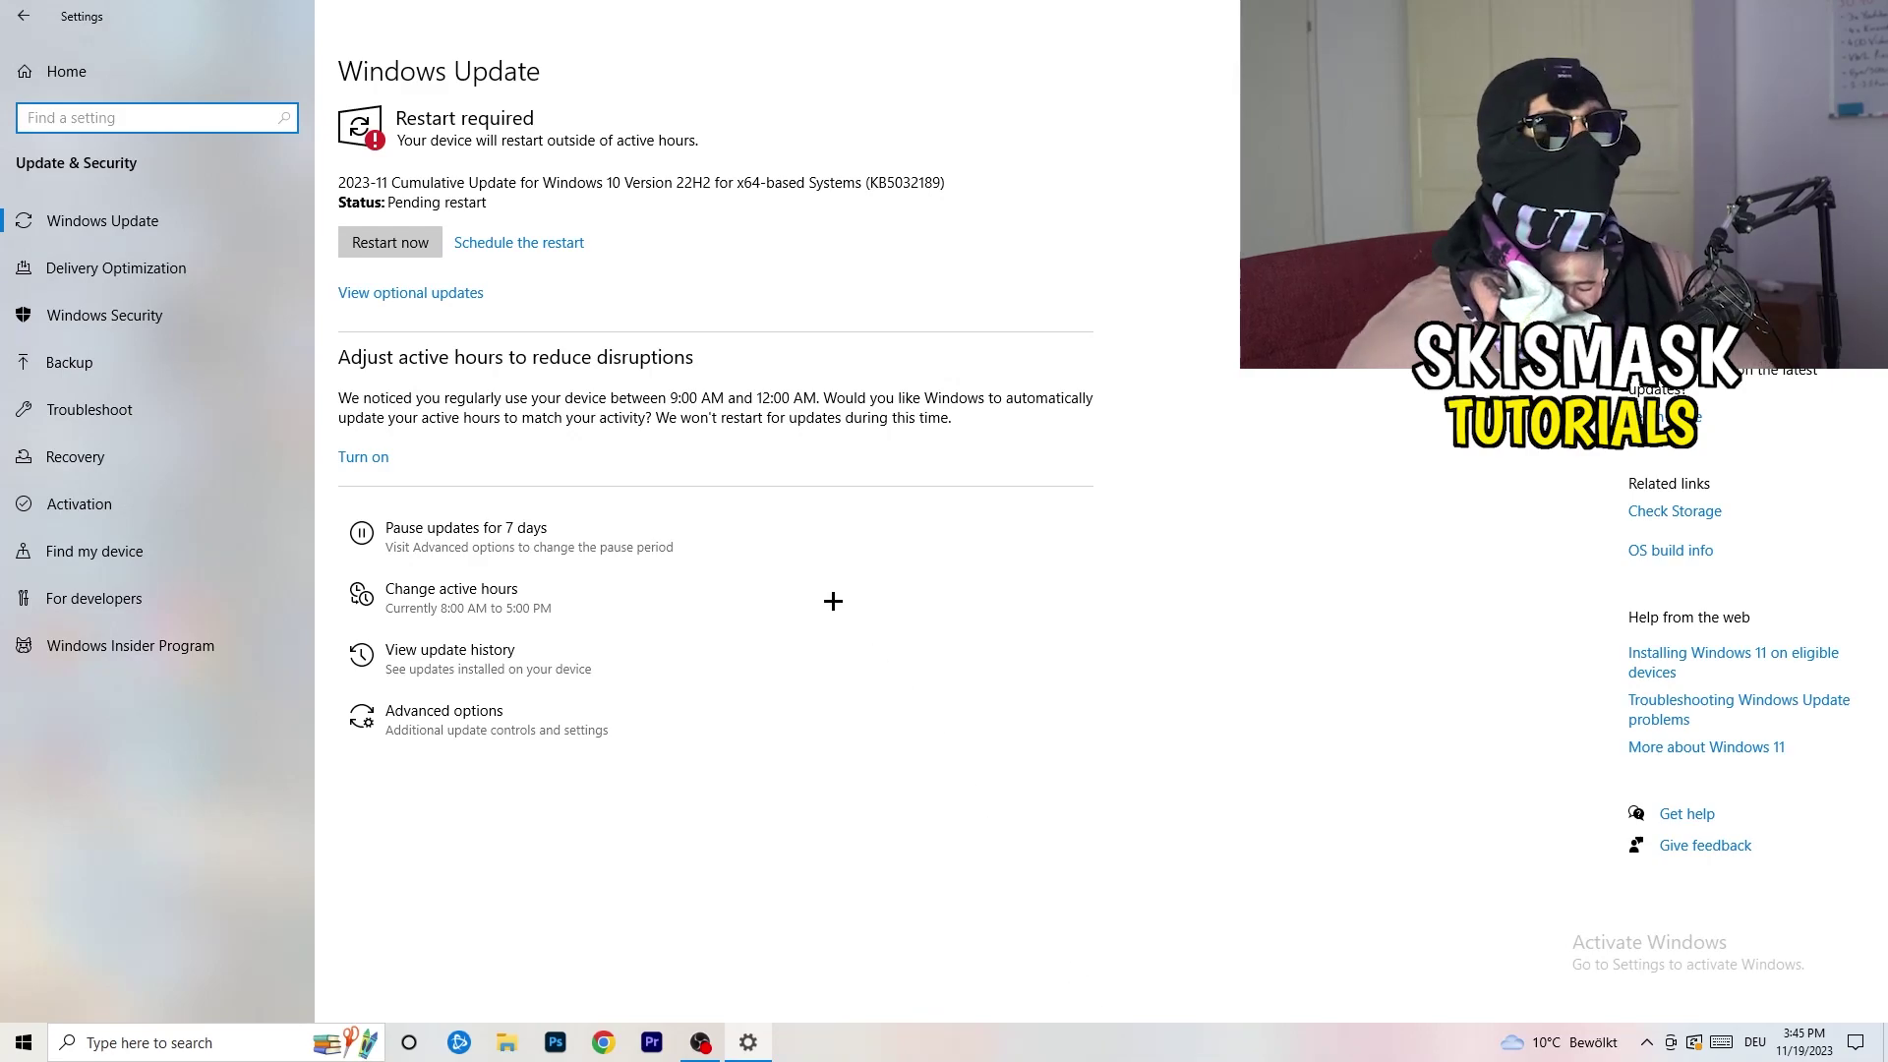
click(677, 143)
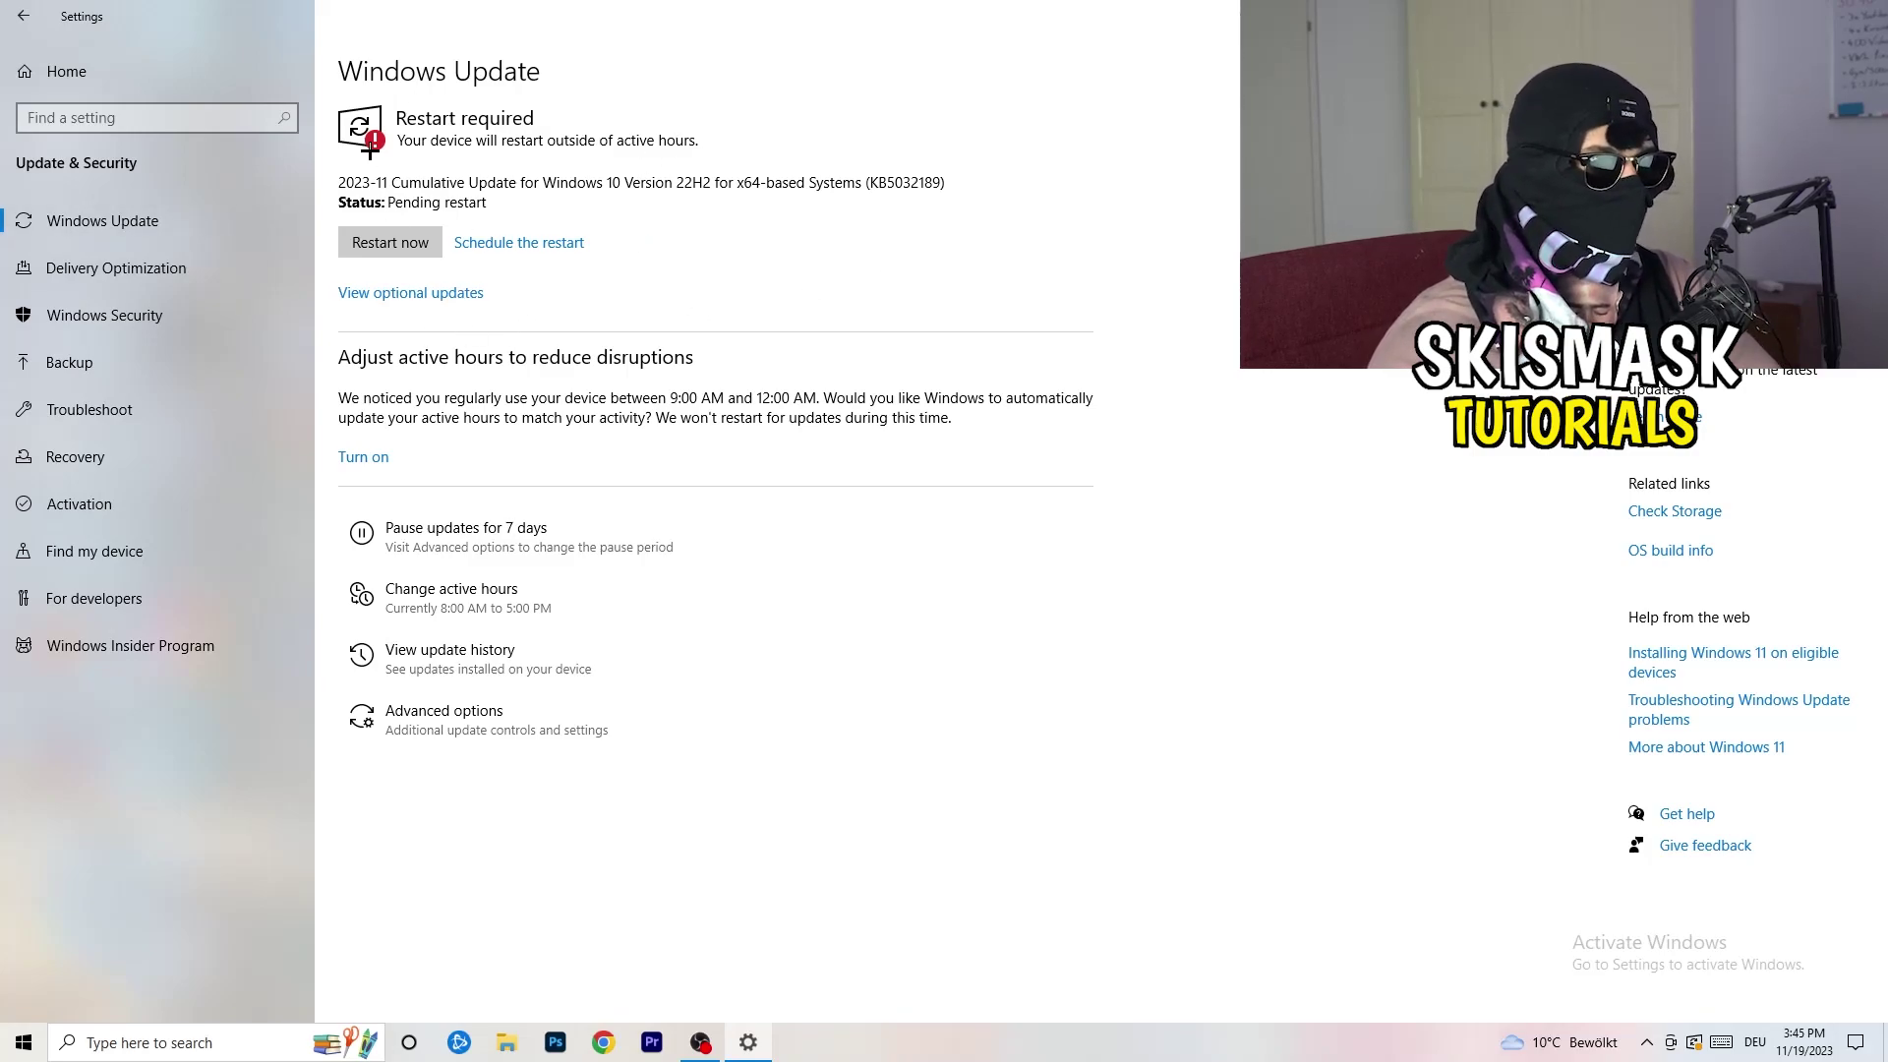
key(alt+F4)
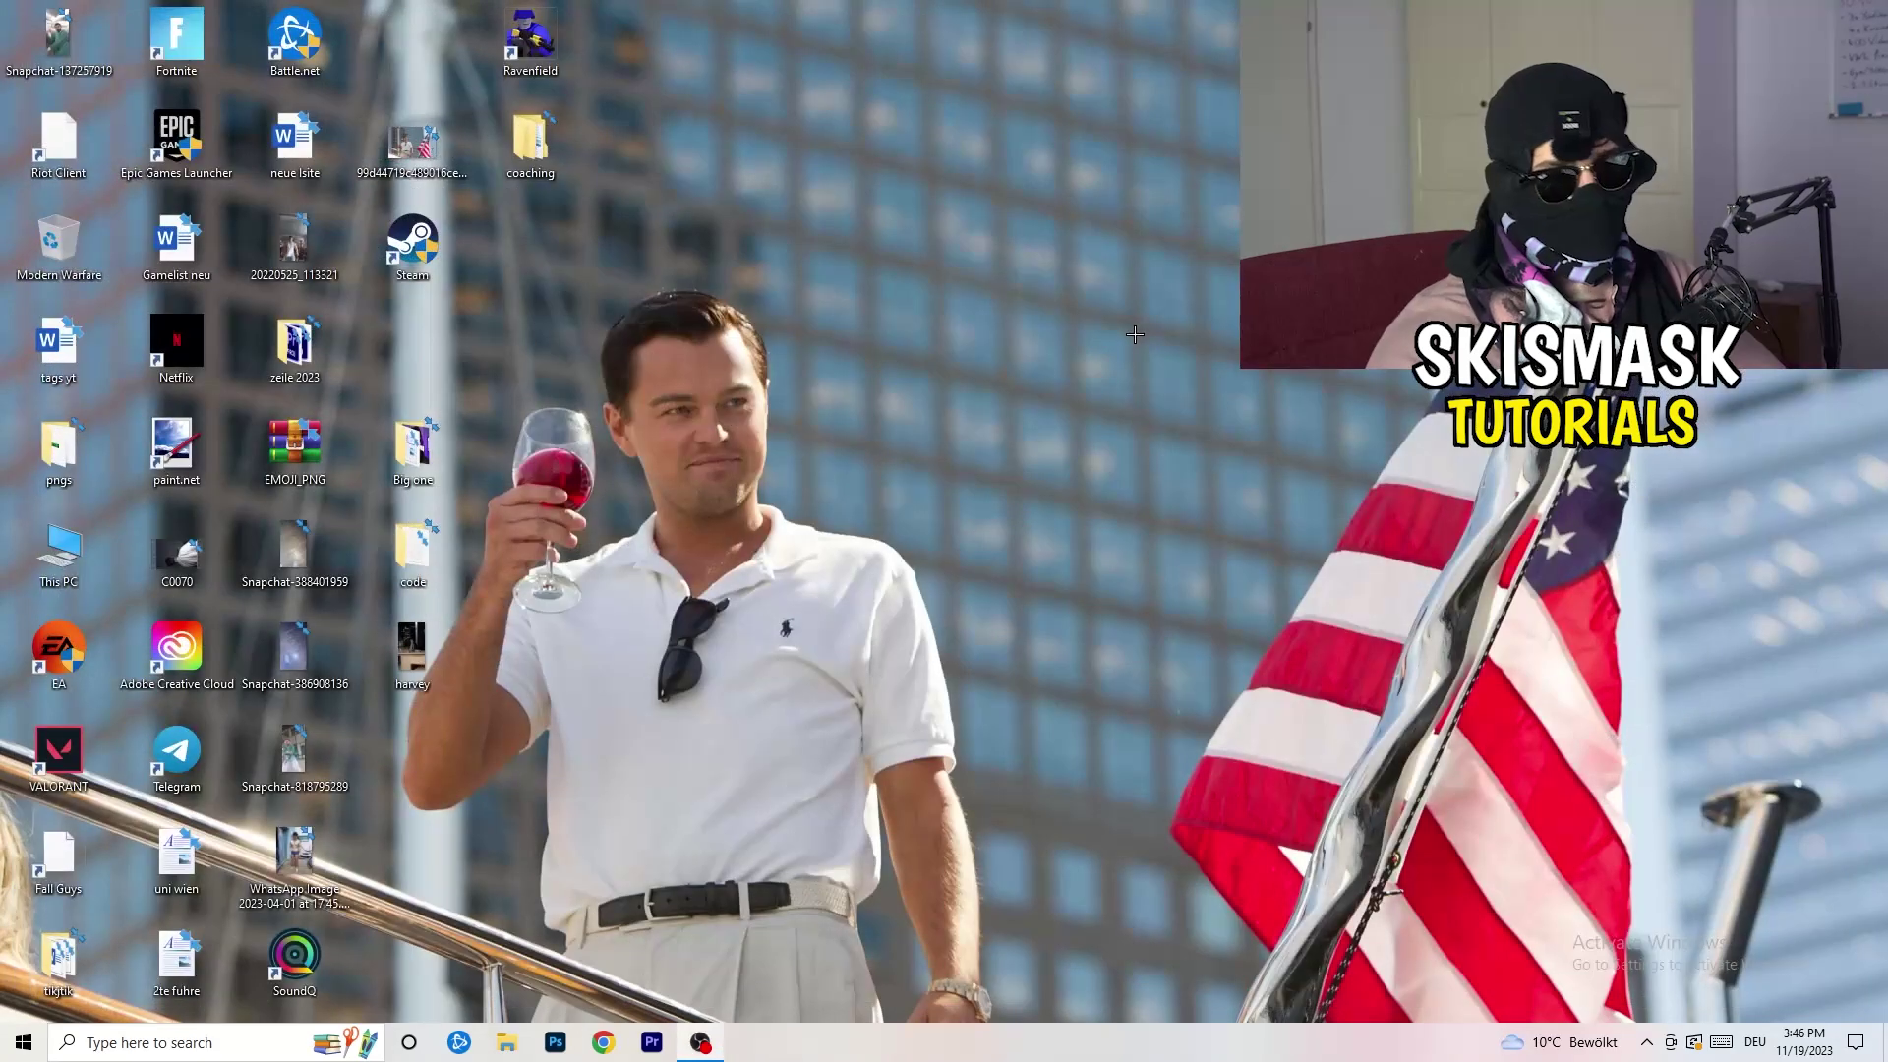